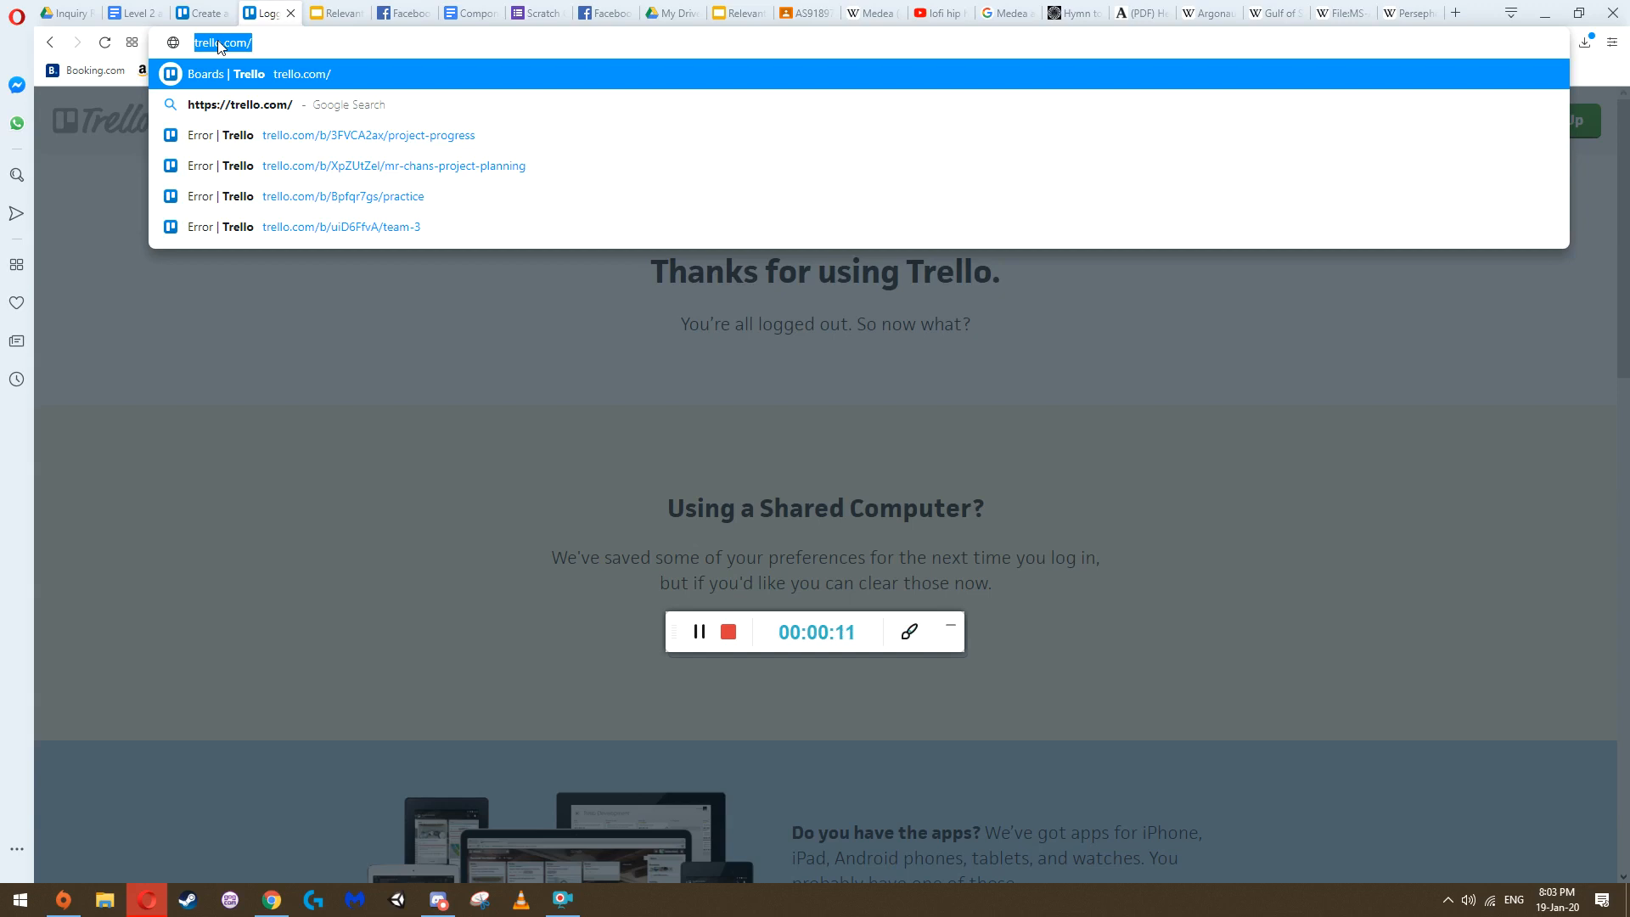
Open trello.com and start signing up for a new account with the account e-mail address
{"action": "key", "text": "Return"}
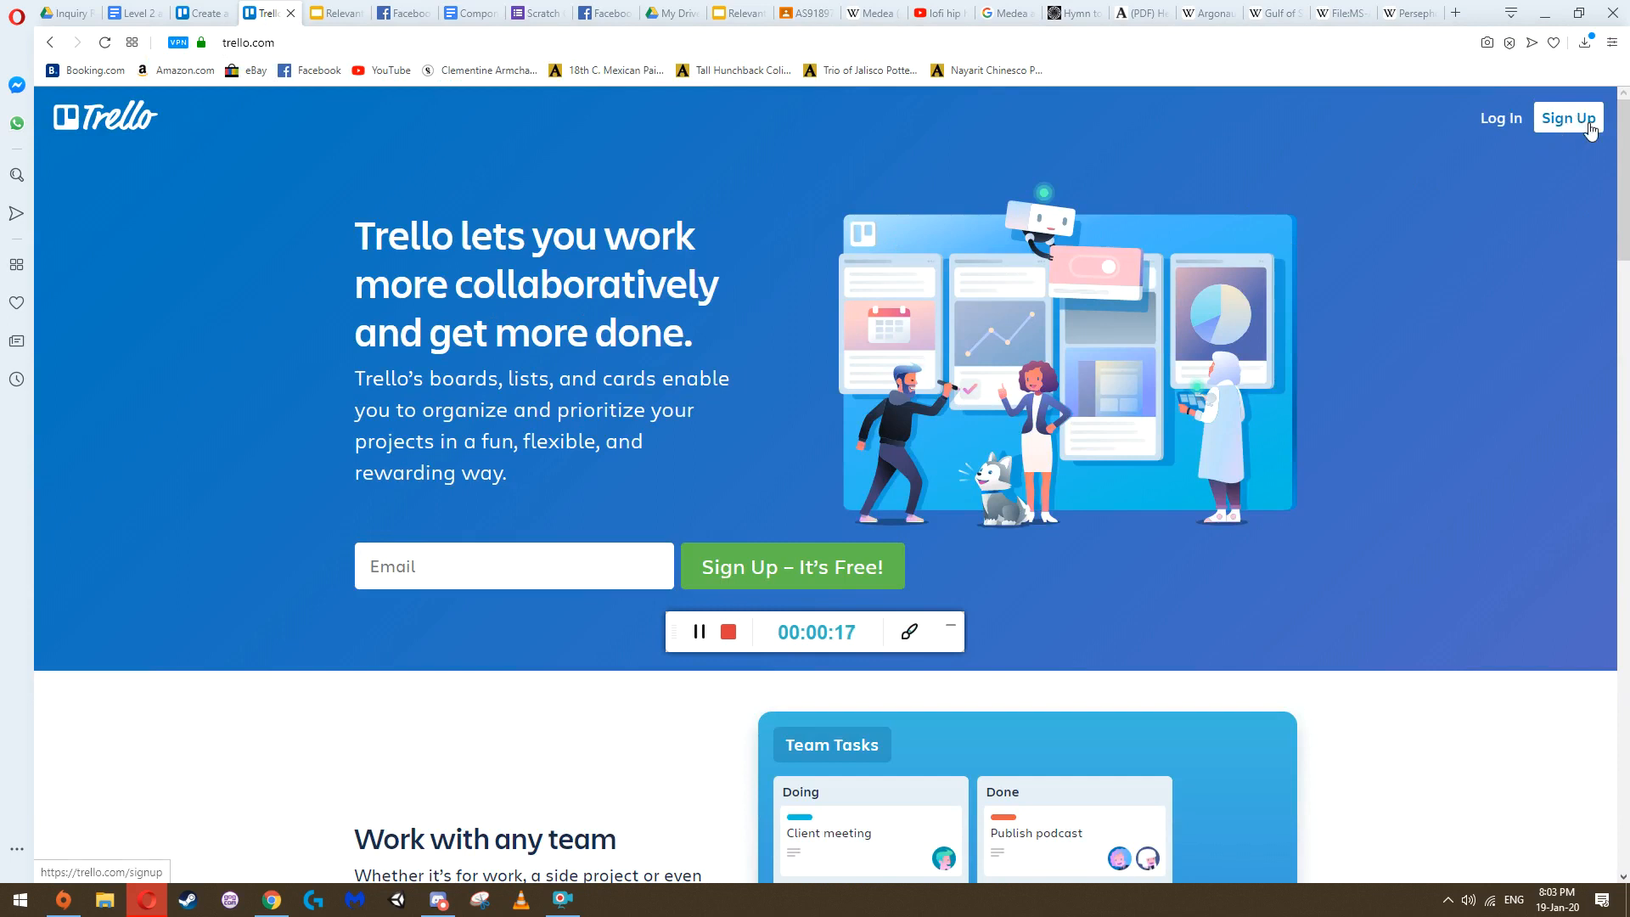
{"action": "left_click", "coordinate": [1568, 118]}
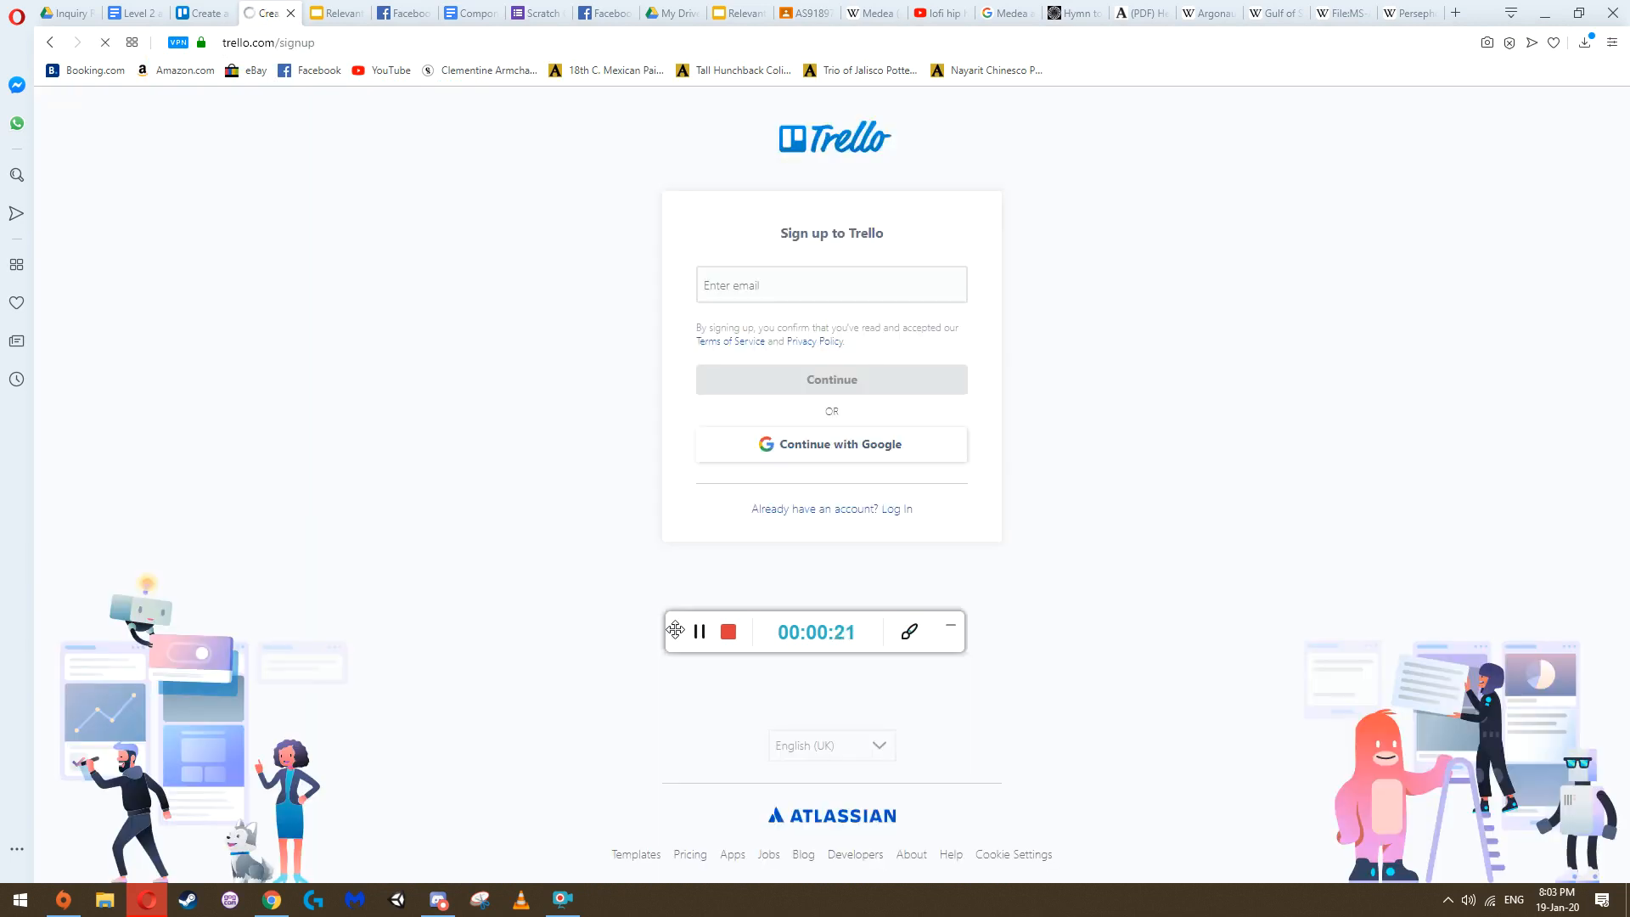
{"action": "left_click", "coordinate": [762, 285]}
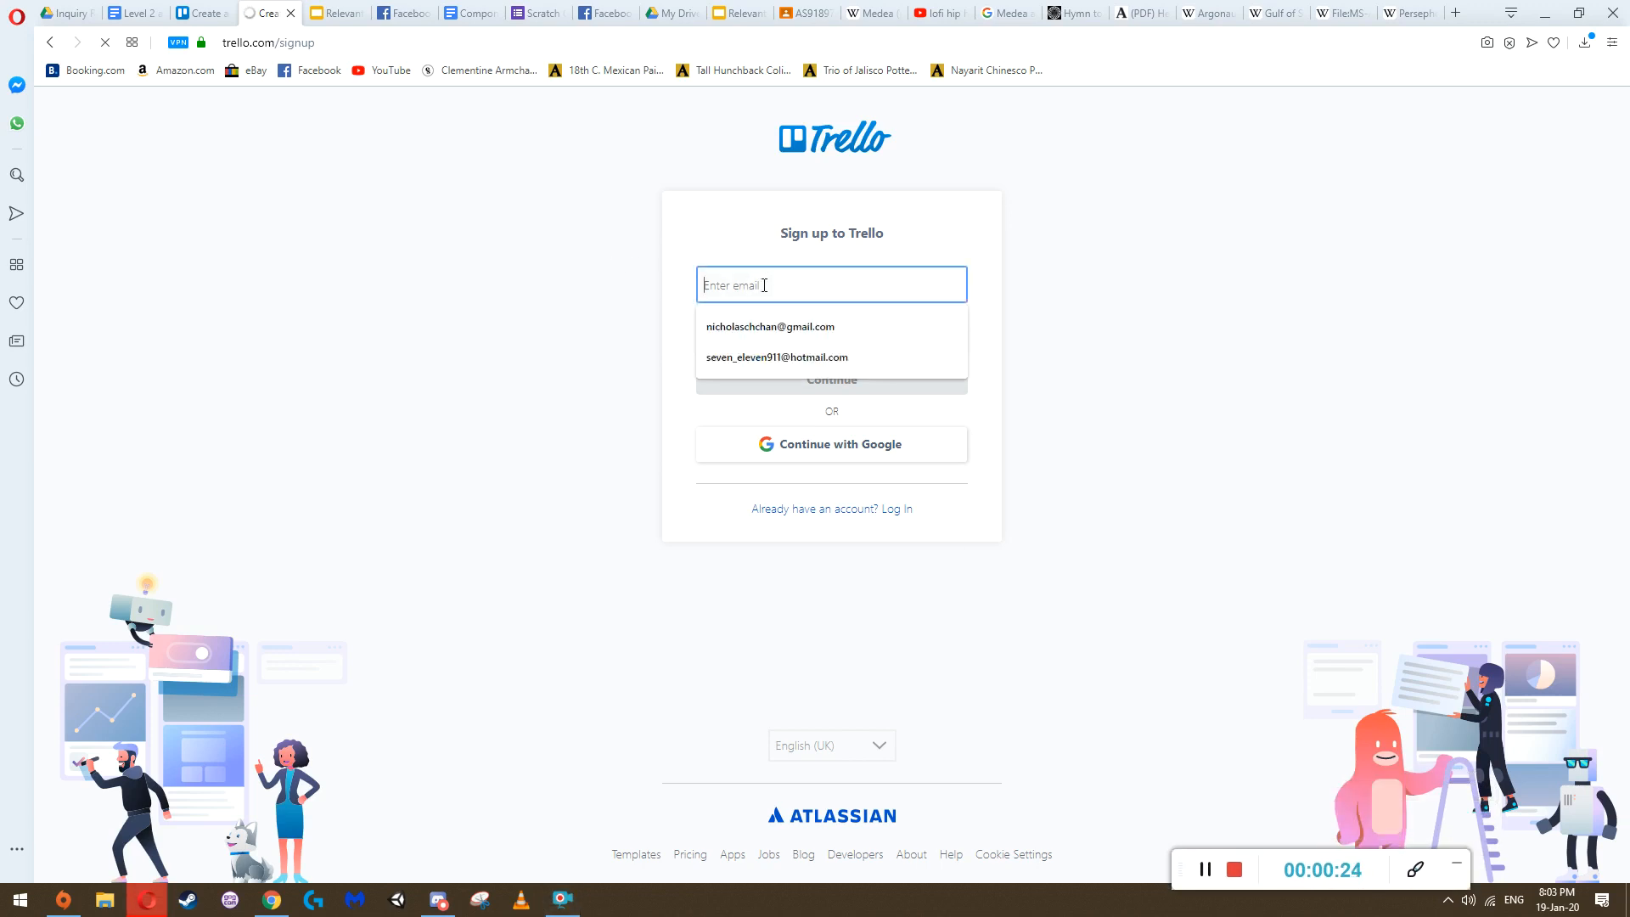
{"action": "left_click", "coordinate": [749, 326]}
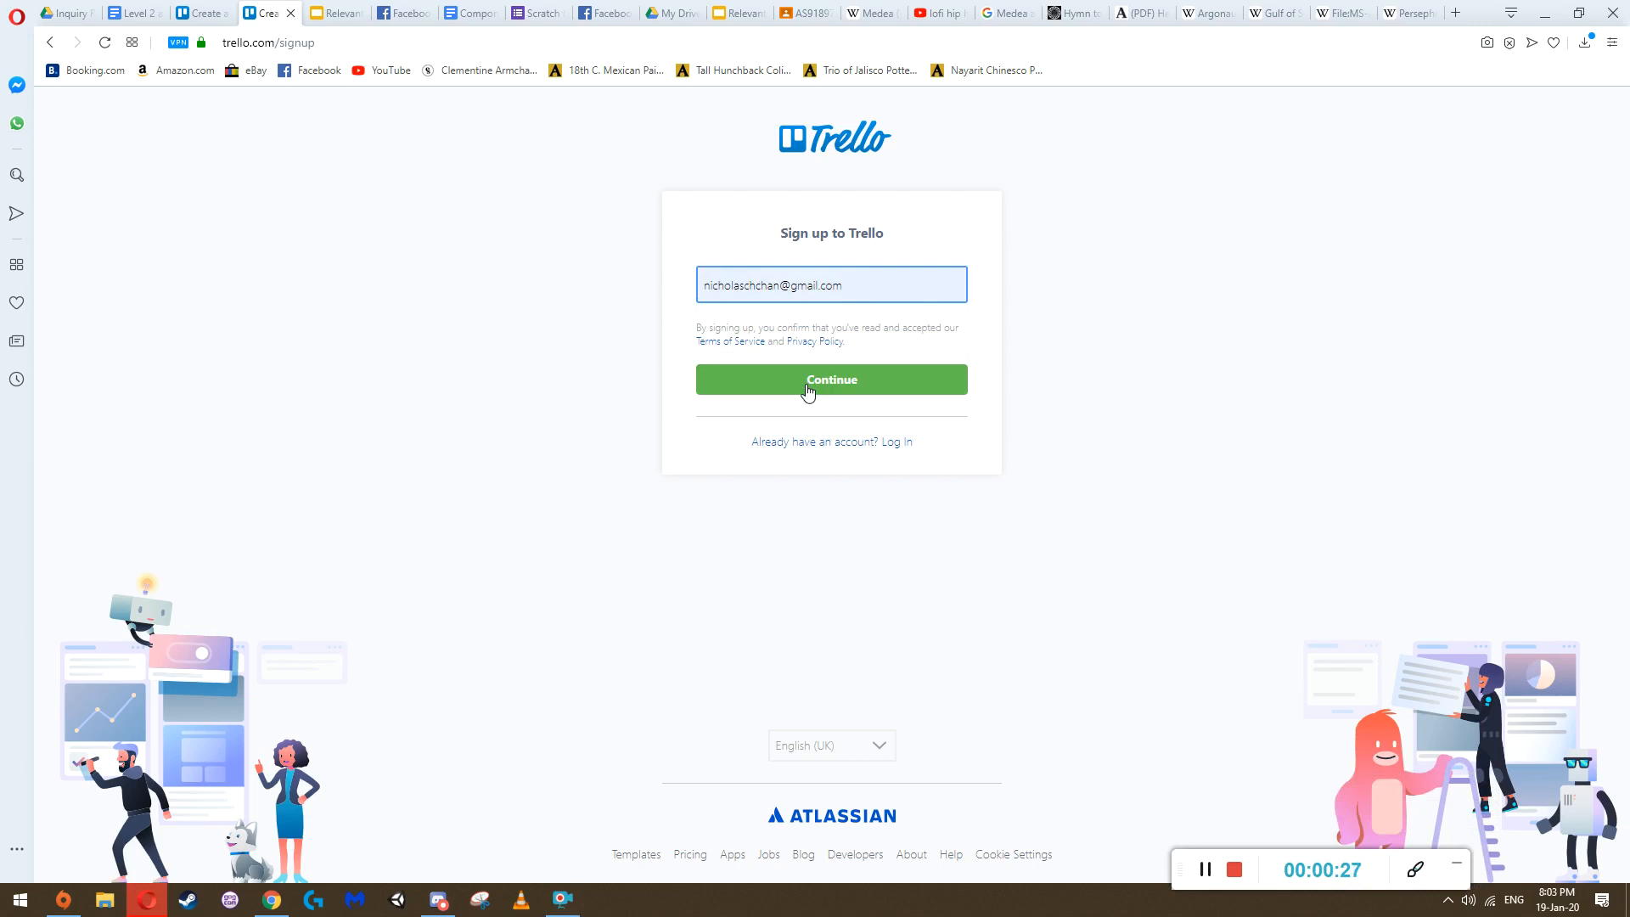
{"action": "left_click", "coordinate": [906, 388]}
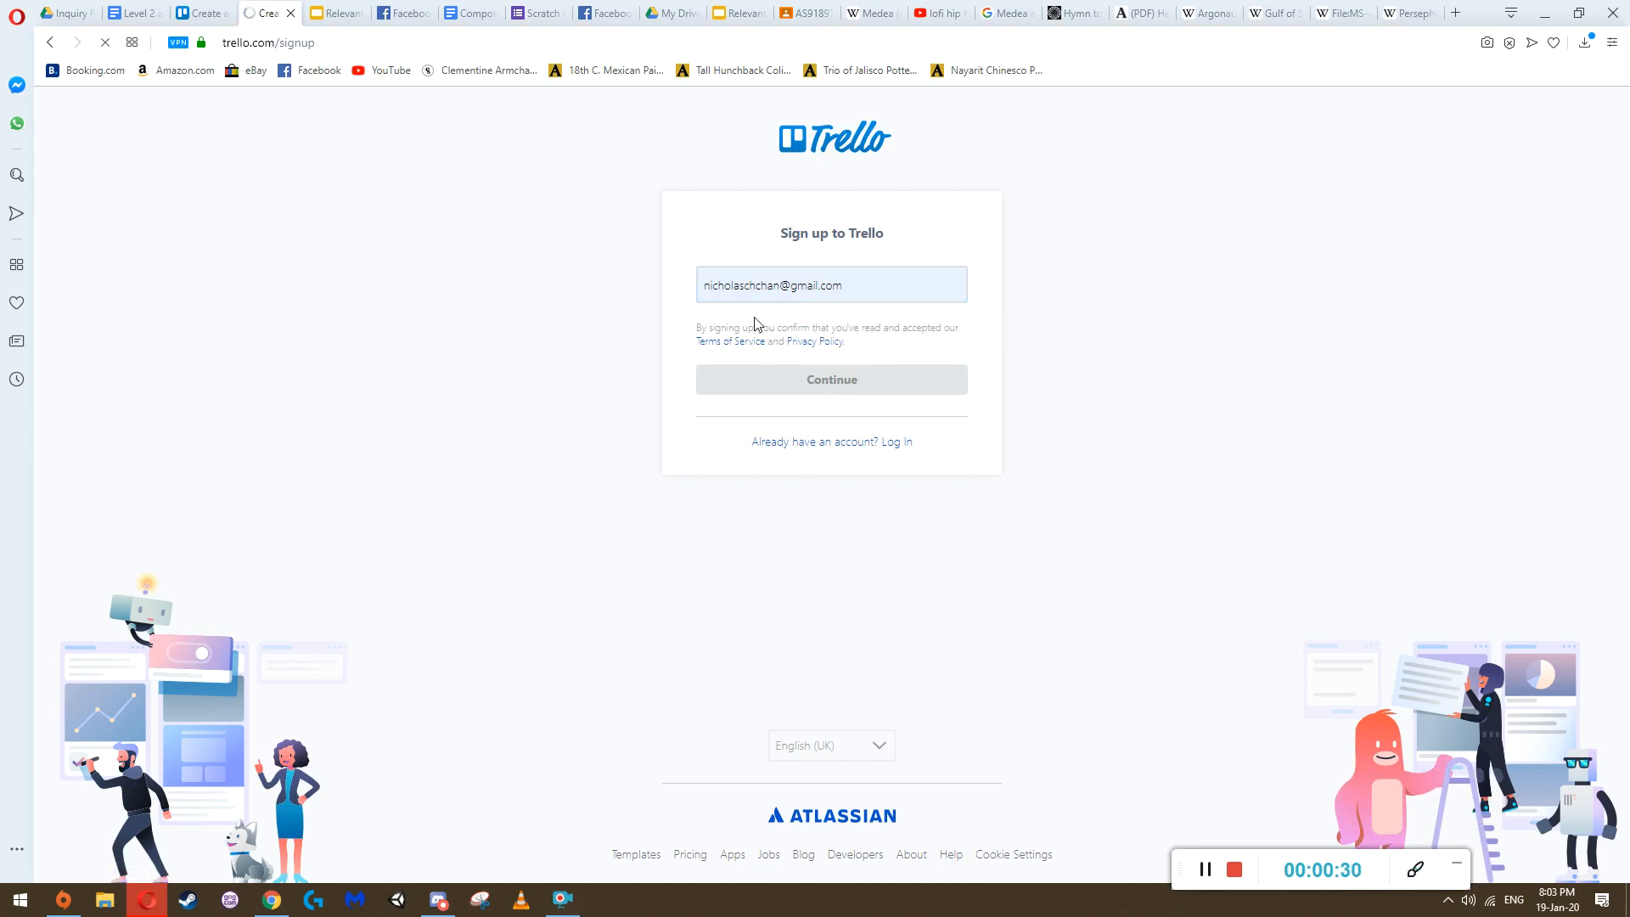
Fill in the full name and account password on the sign-up form
{"action": "left_click", "coordinate": [722, 334]}
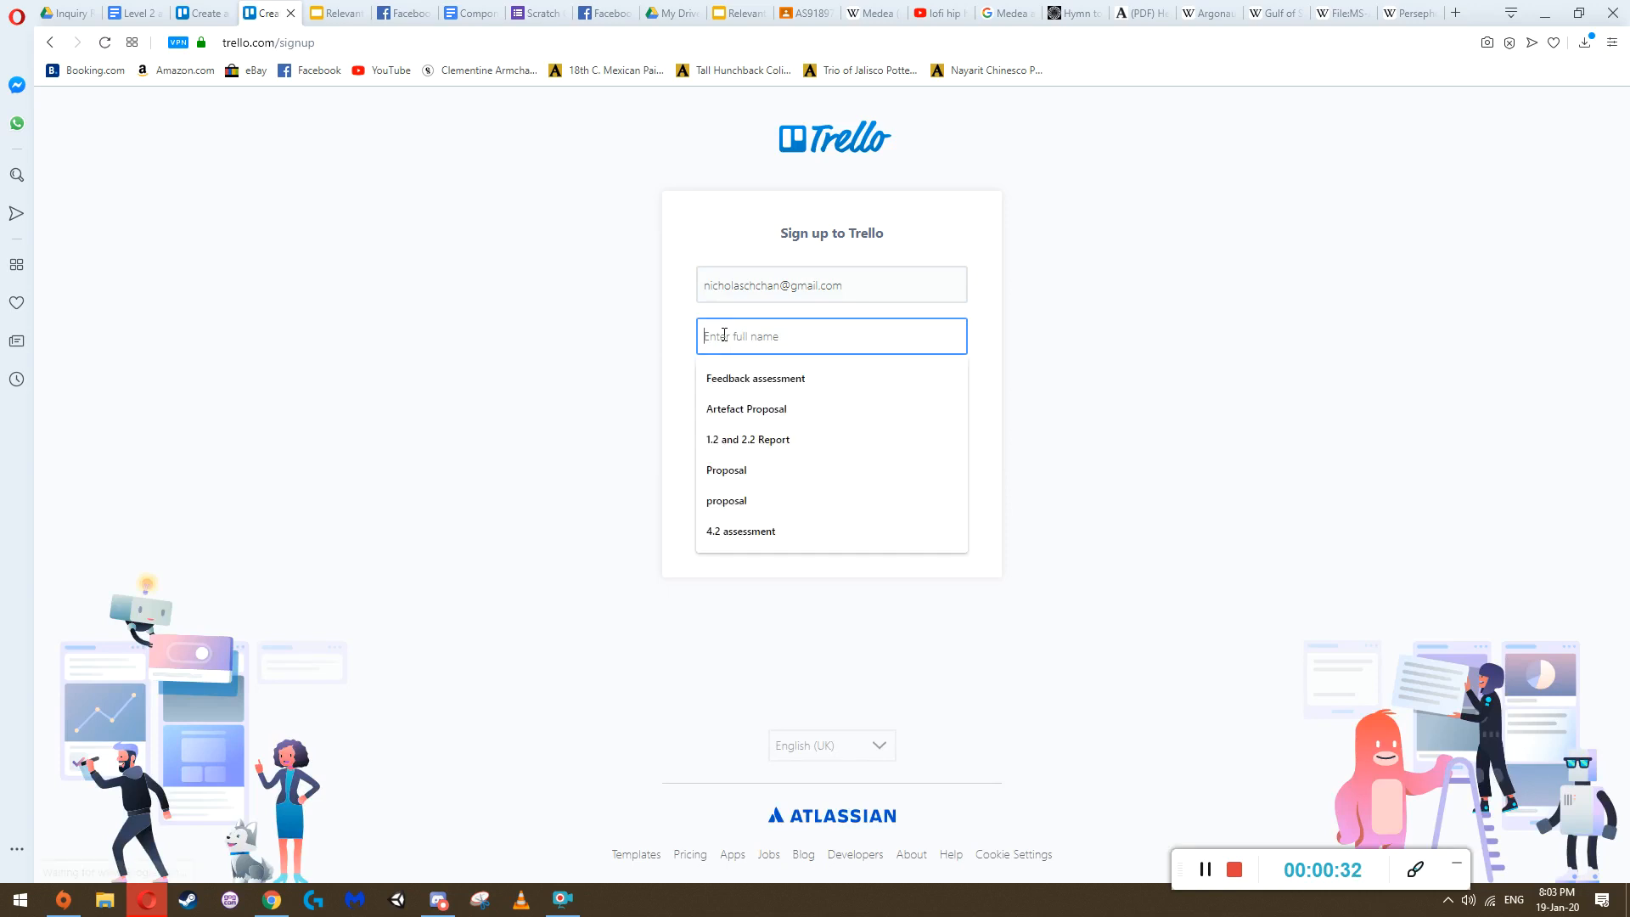
{"action": "type", "text": "Nicholas Chan"}
{"action": "left_click", "coordinate": [733, 381]}
{"action": "type", "text": "••••"}
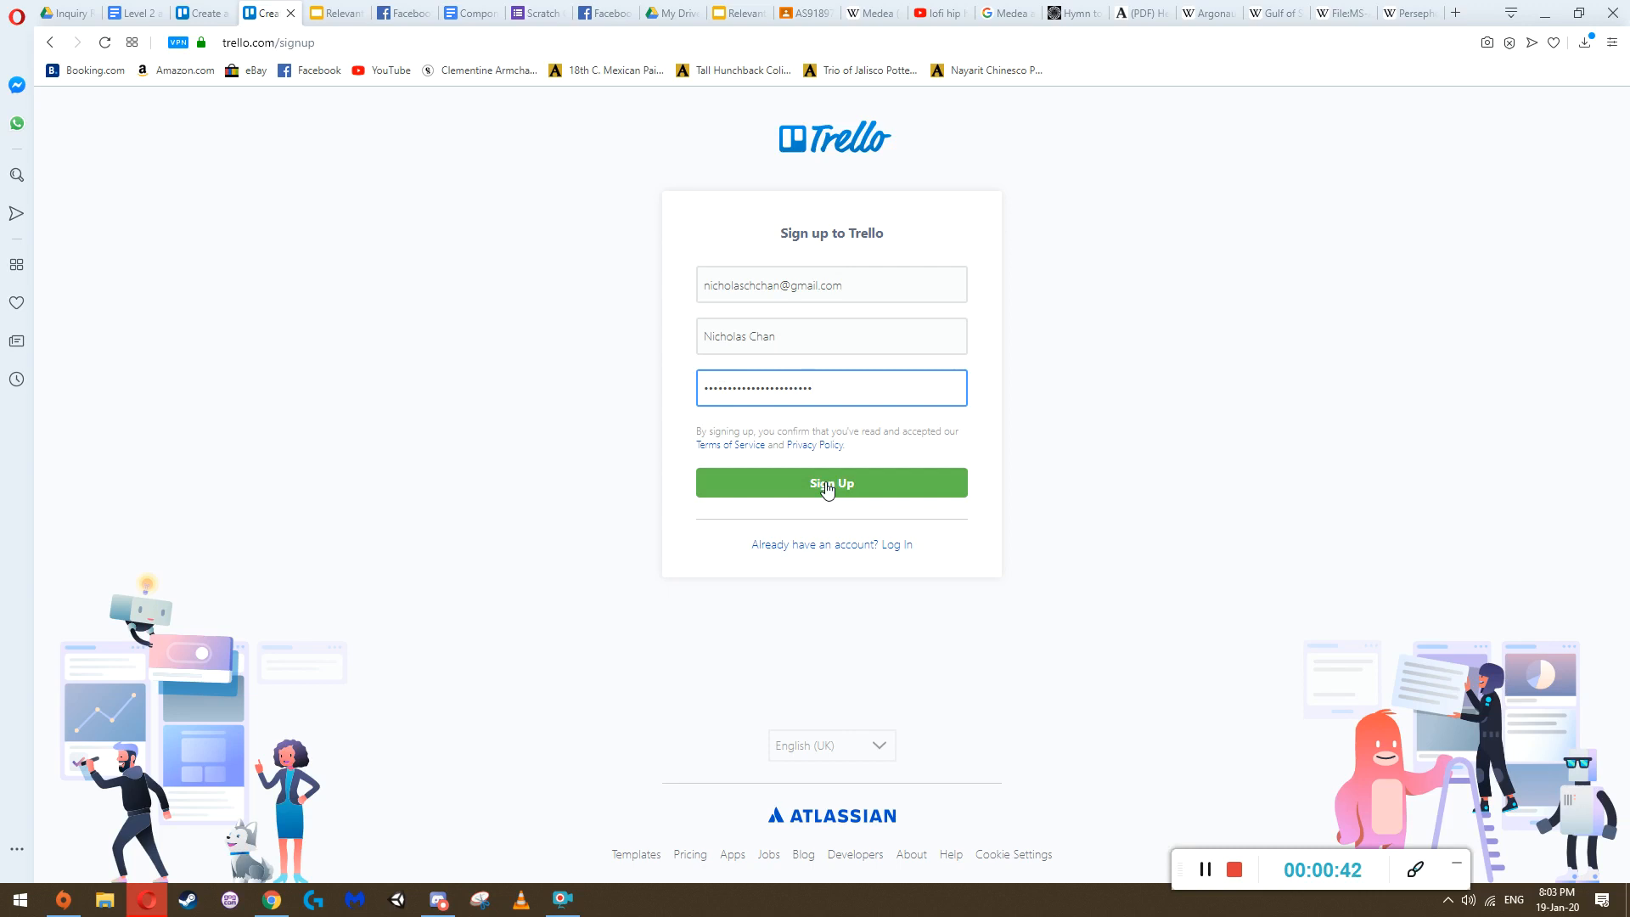
{"action": "left_click", "coordinate": [510, 436]}
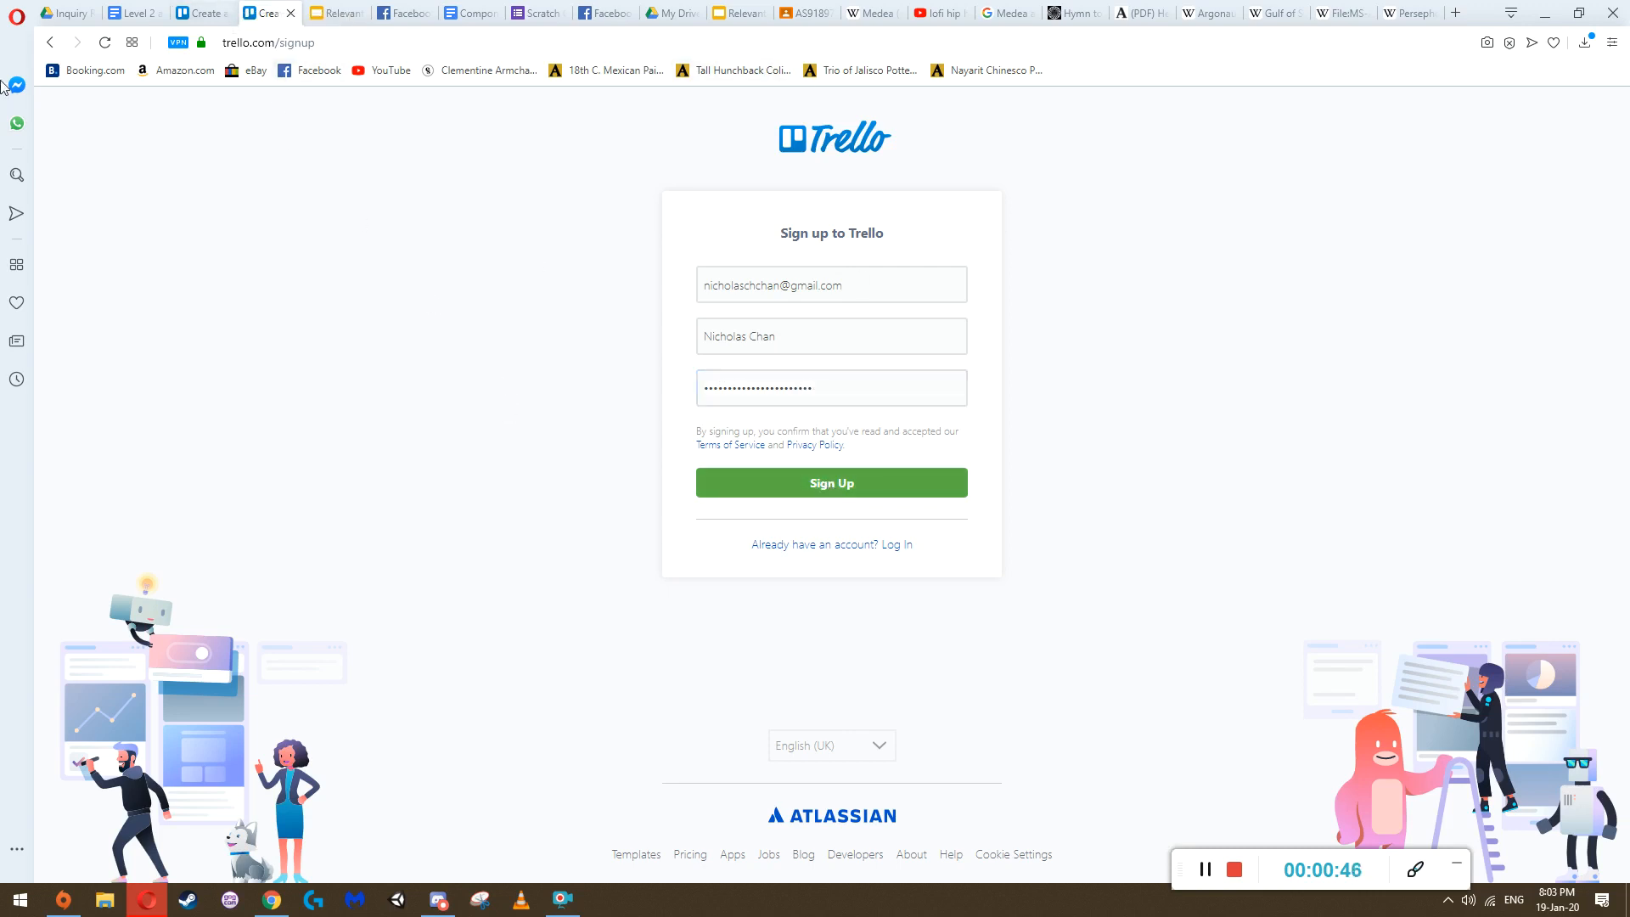
Leave the sign-up form and go to Trello's log-in page for an existing account
{"action": "left_click", "coordinate": [44, 44]}
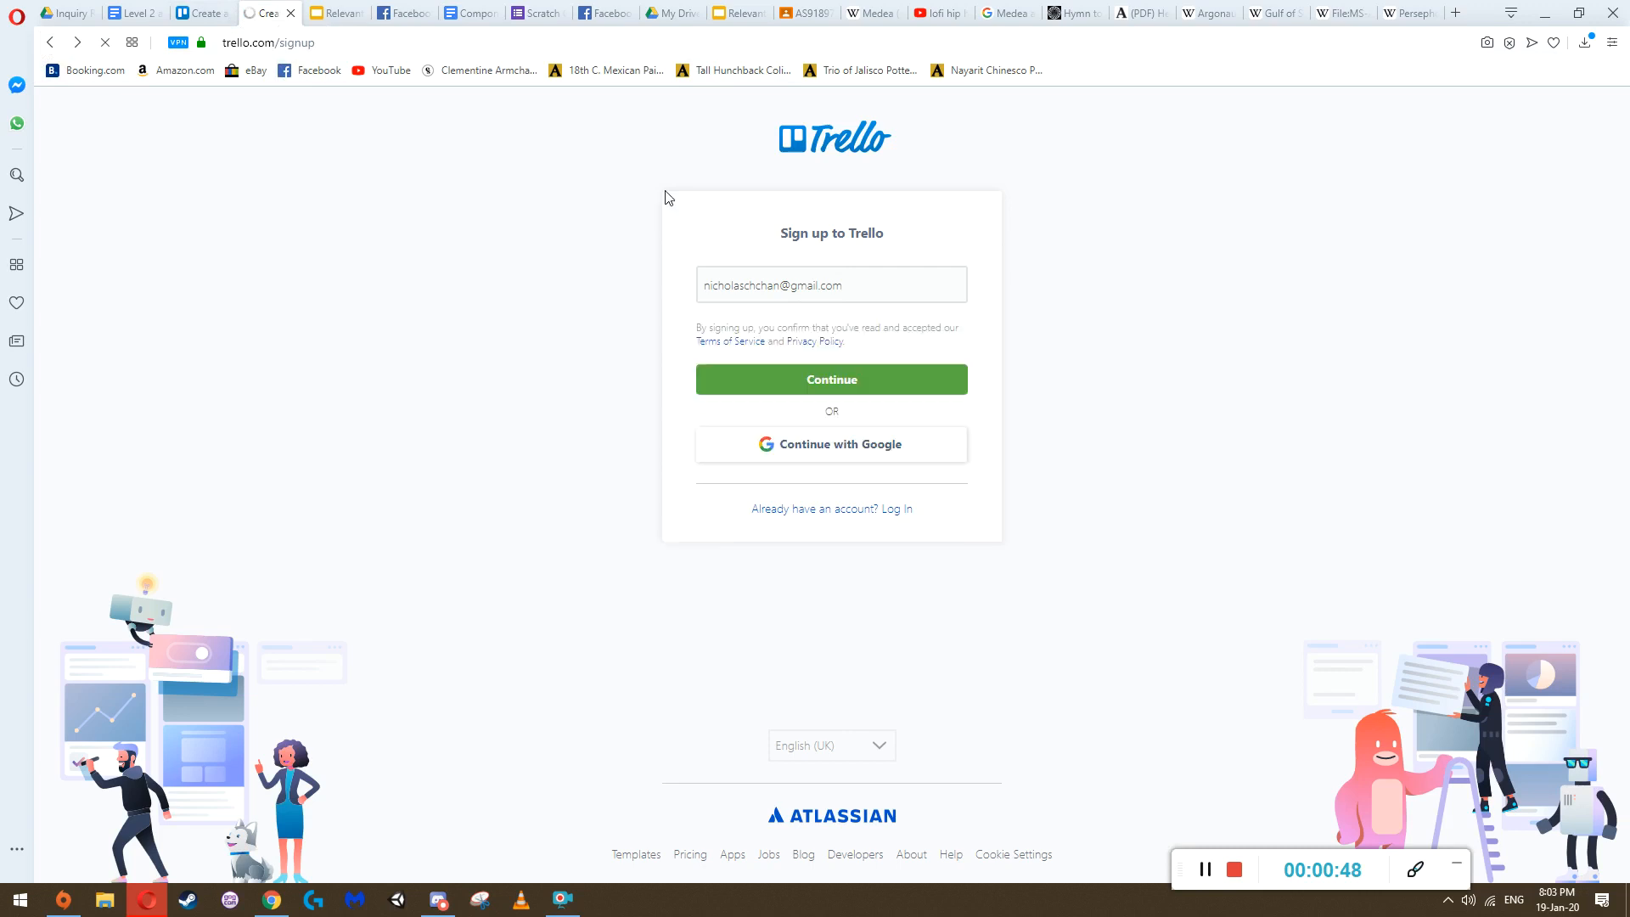
{"action": "double_click", "coordinate": [343, 48]}
{"action": "key", "text": "BackSpace"}
{"action": "key", "text": "Return"}
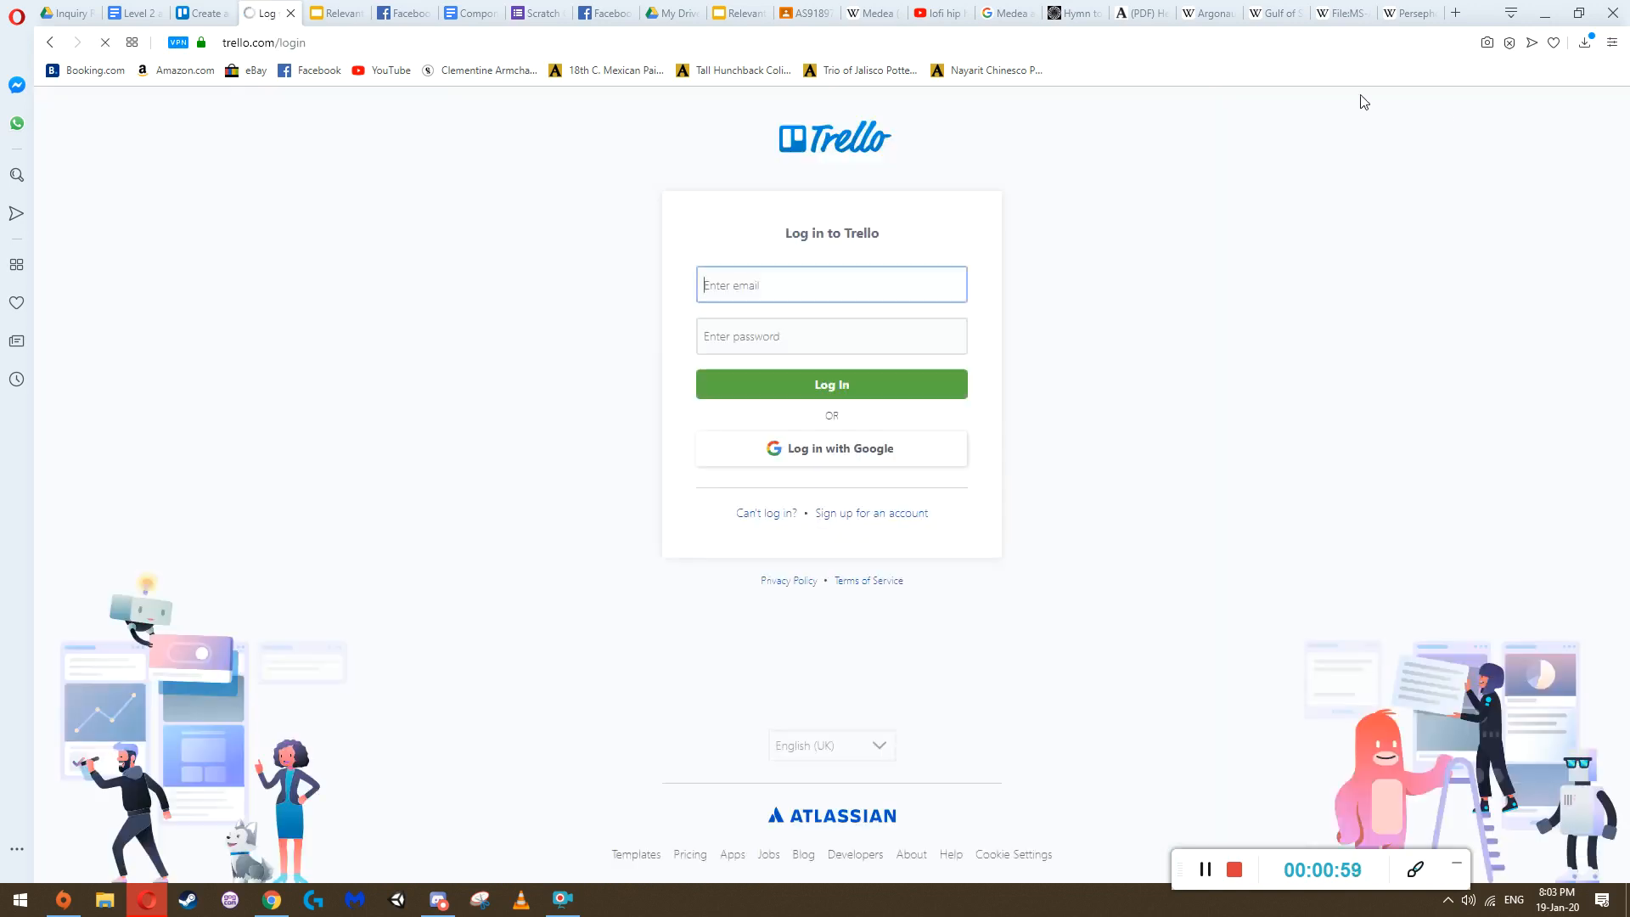
Log in to Trello with the account e-mail and password, and dismiss the offer to save the password
{"action": "left_click", "coordinate": [741, 287]}
{"action": "left_click", "coordinate": [752, 333]}
{"action": "left_click", "coordinate": [745, 339]}
{"action": "type", "text": "•••••••••"}
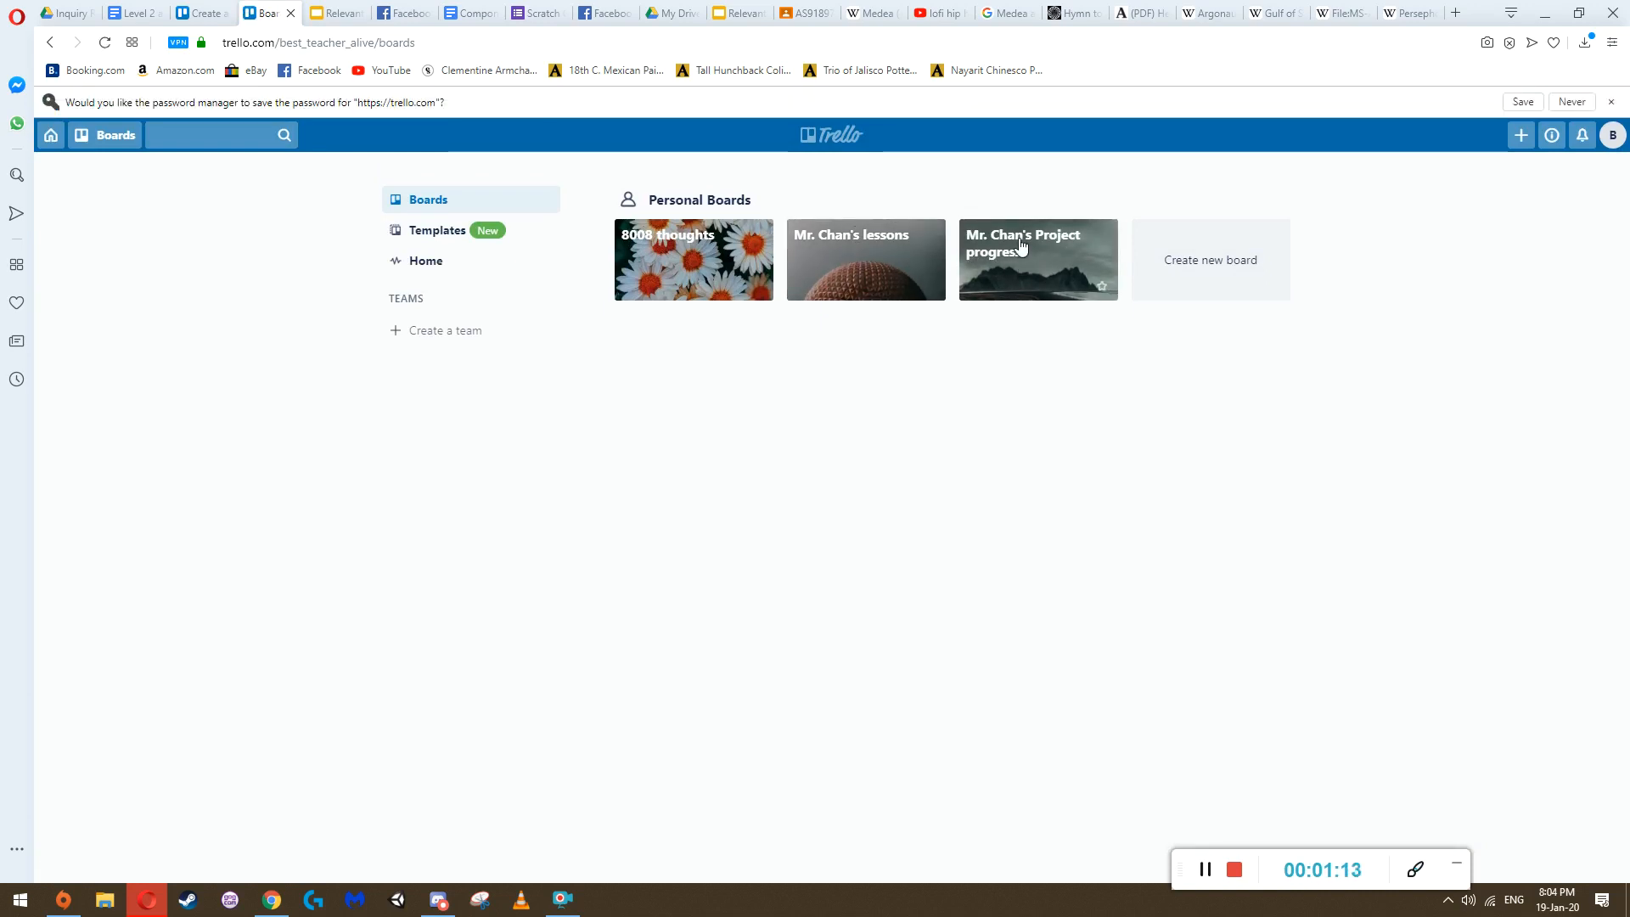
{"action": "left_click", "coordinate": [1612, 102]}
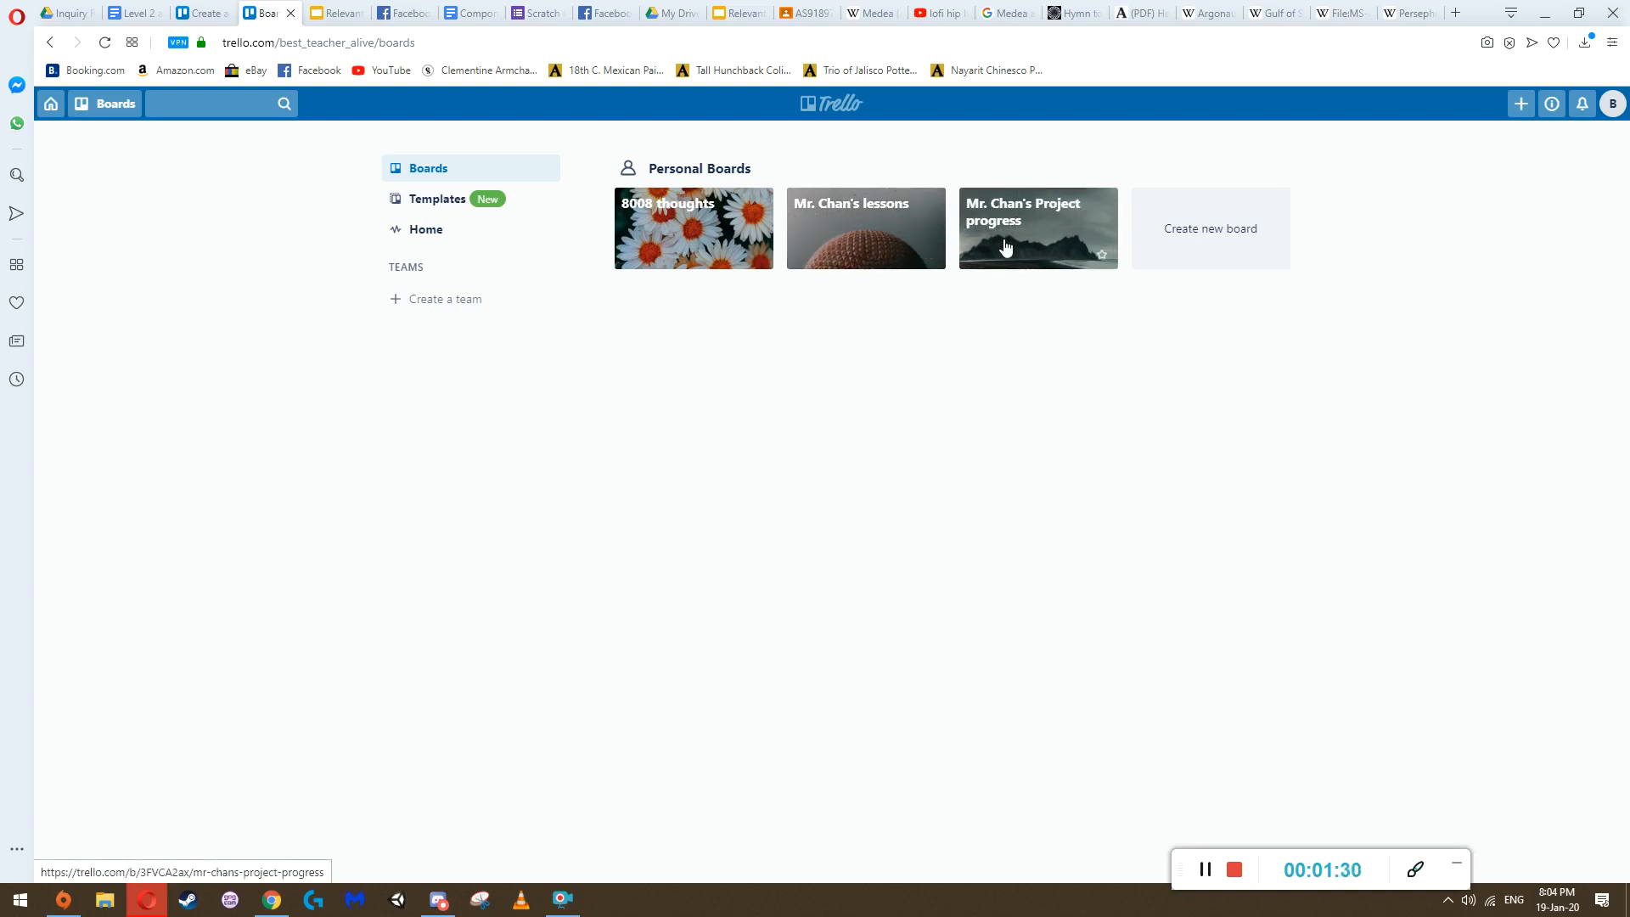
Create a private board titled "Practice", previewing several backgrounds and settling on the dark mountain image
{"action": "left_click", "coordinate": [1211, 234]}
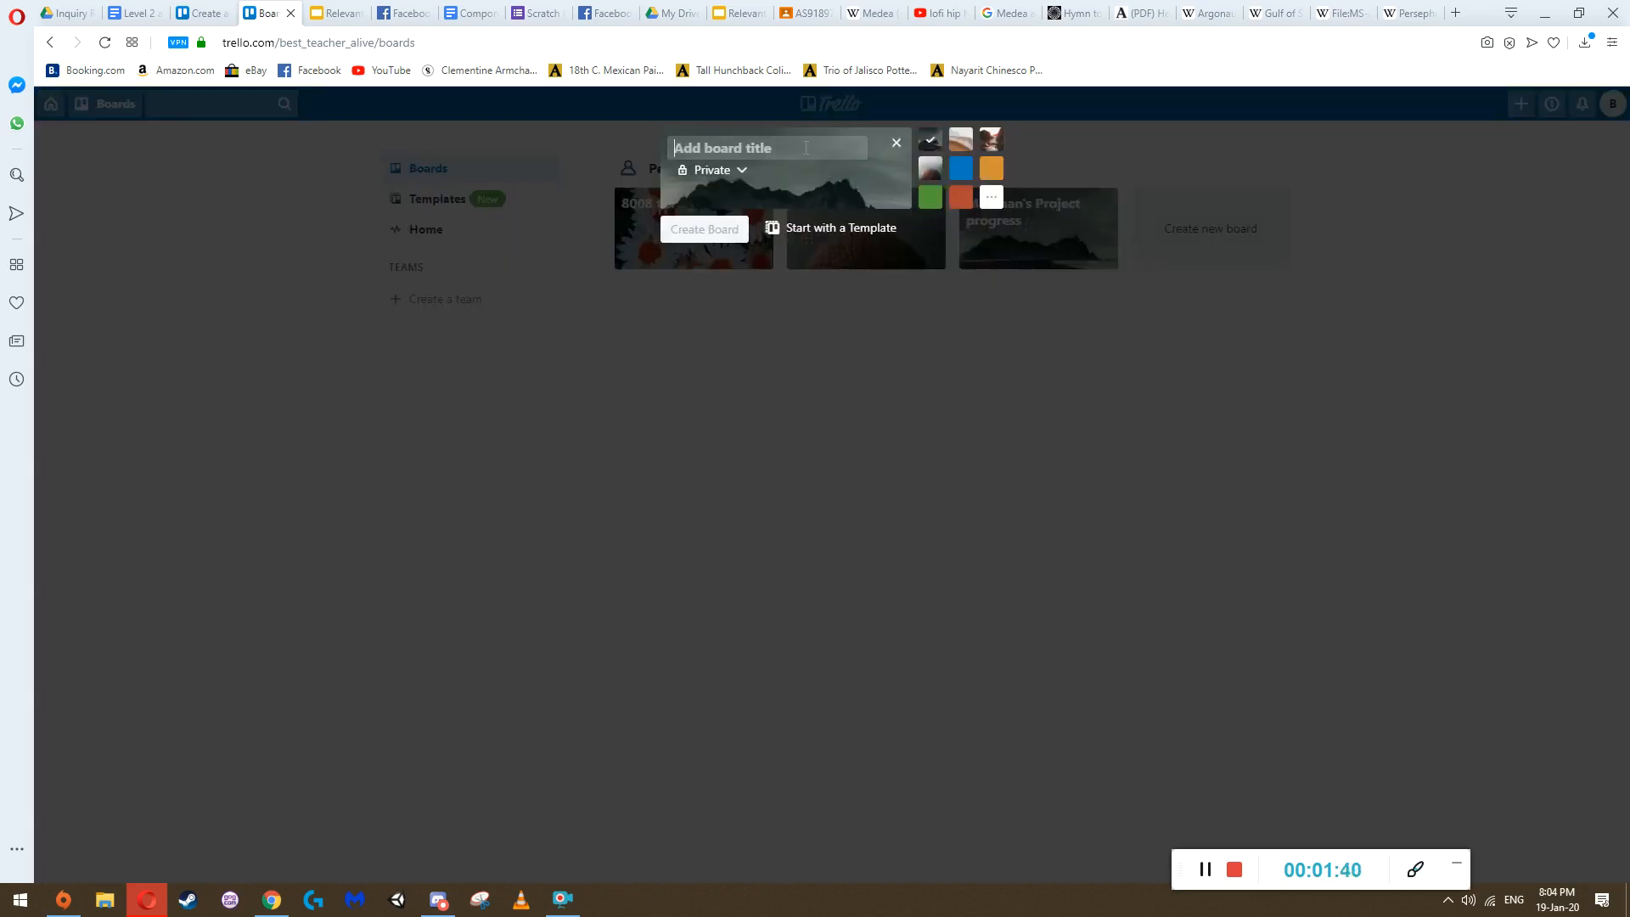
{"action": "type", "text": "Practice"}
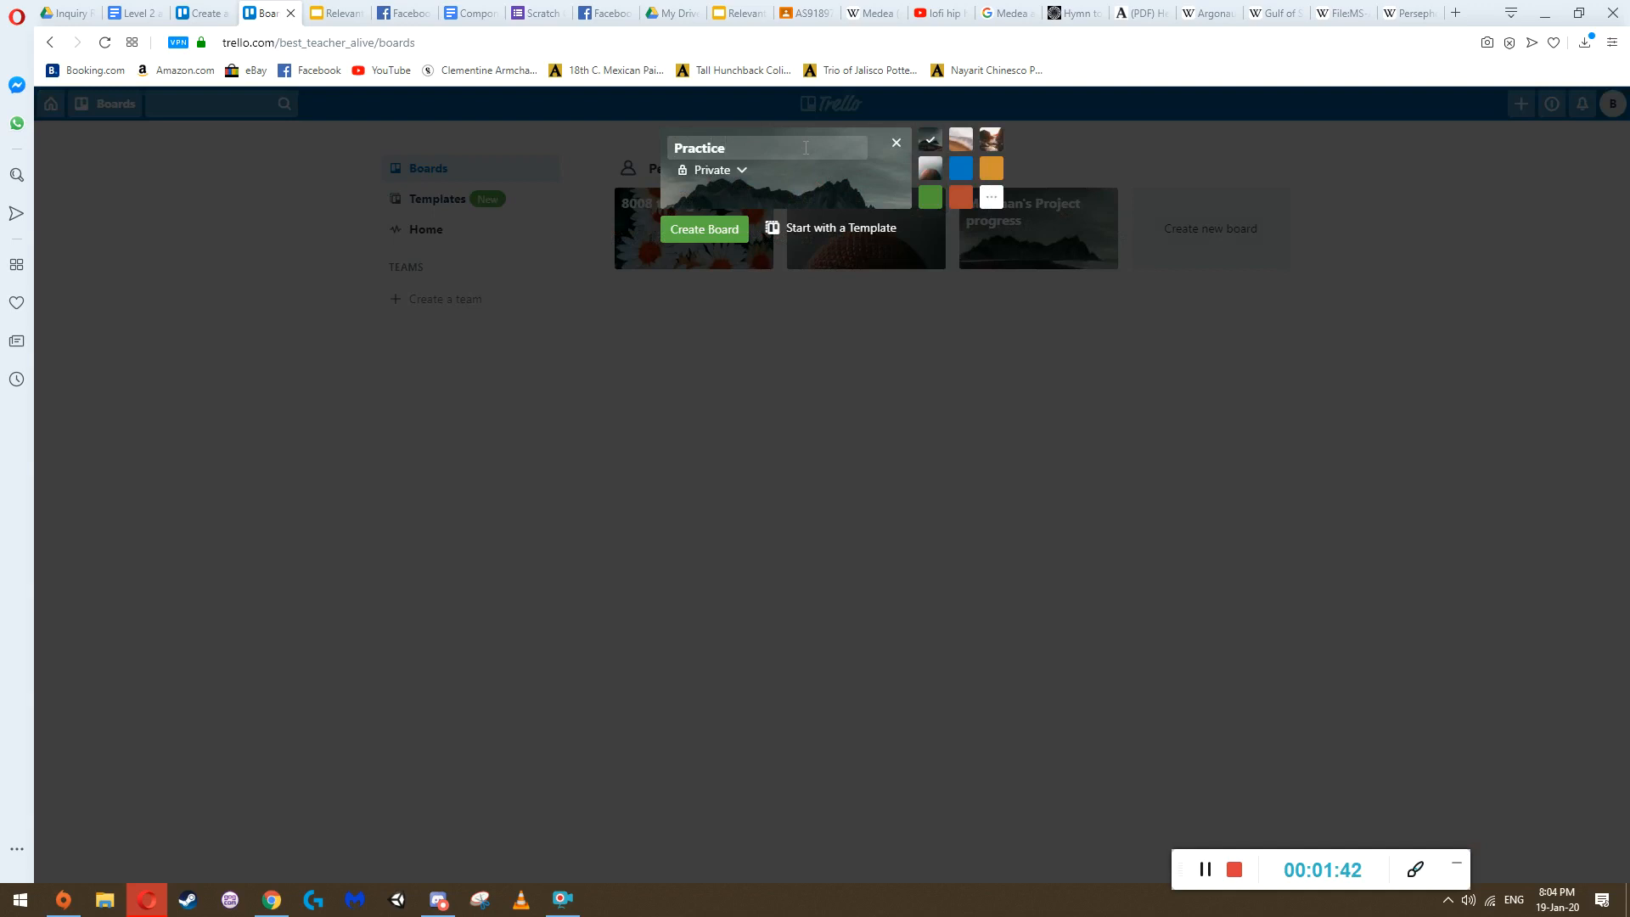
{"action": "left_click", "coordinate": [962, 144]}
{"action": "left_click", "coordinate": [989, 143]}
{"action": "left_click", "coordinate": [930, 171]}
{"action": "left_click", "coordinate": [956, 173]}
{"action": "left_click", "coordinate": [936, 172]}
{"action": "left_click", "coordinate": [959, 145]}
{"action": "left_click", "coordinate": [931, 145]}
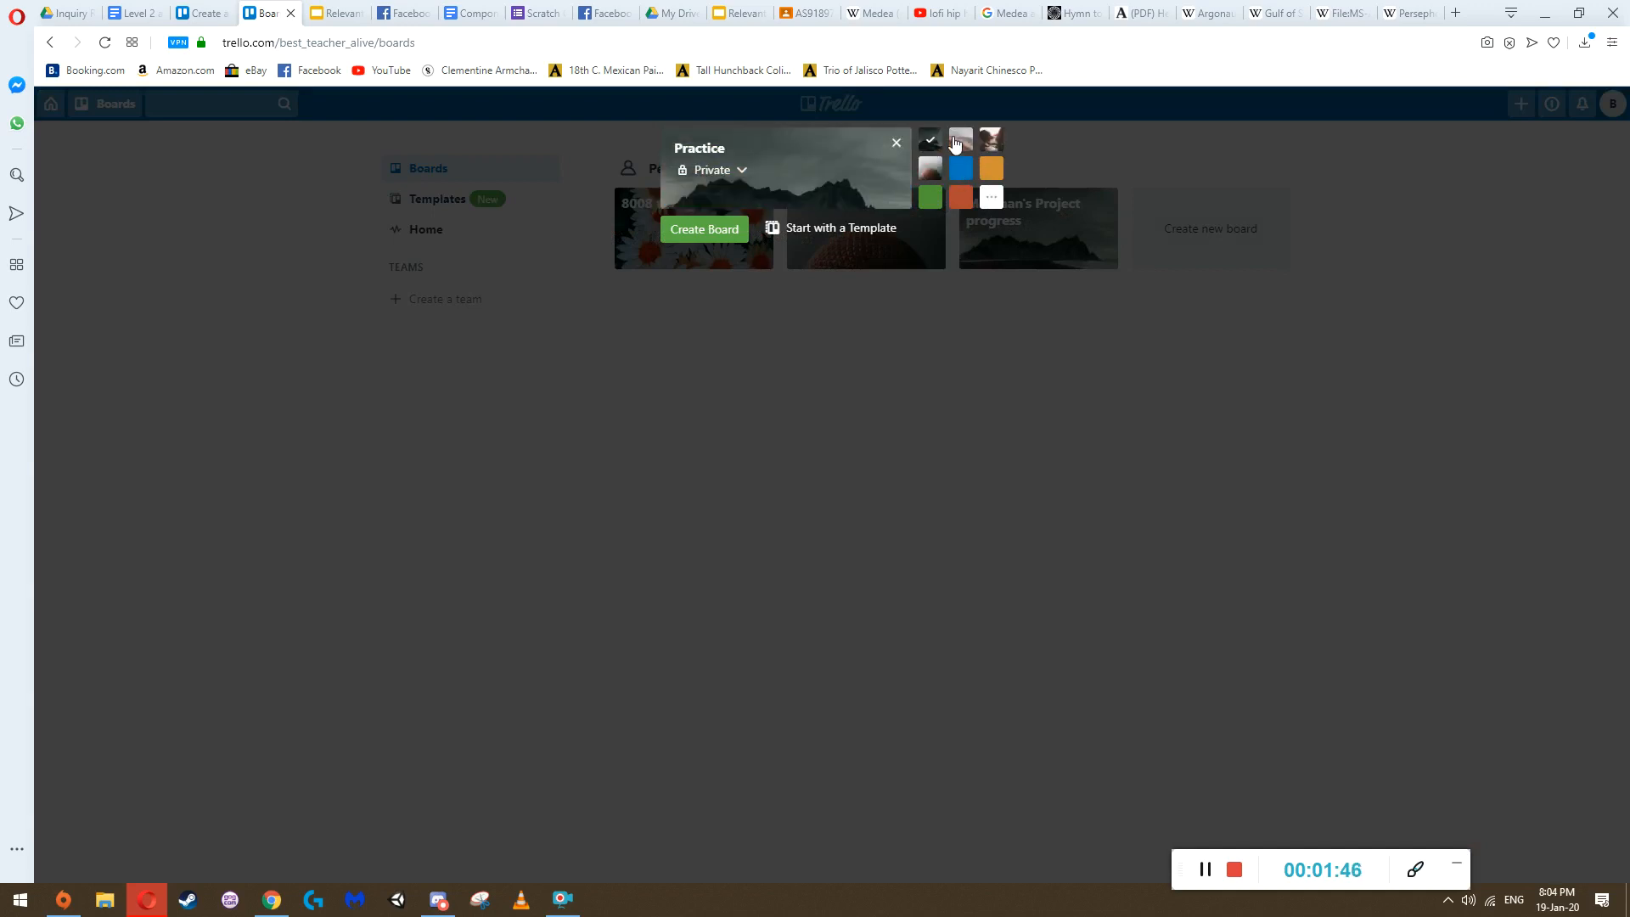
{"action": "left_click", "coordinate": [706, 231]}
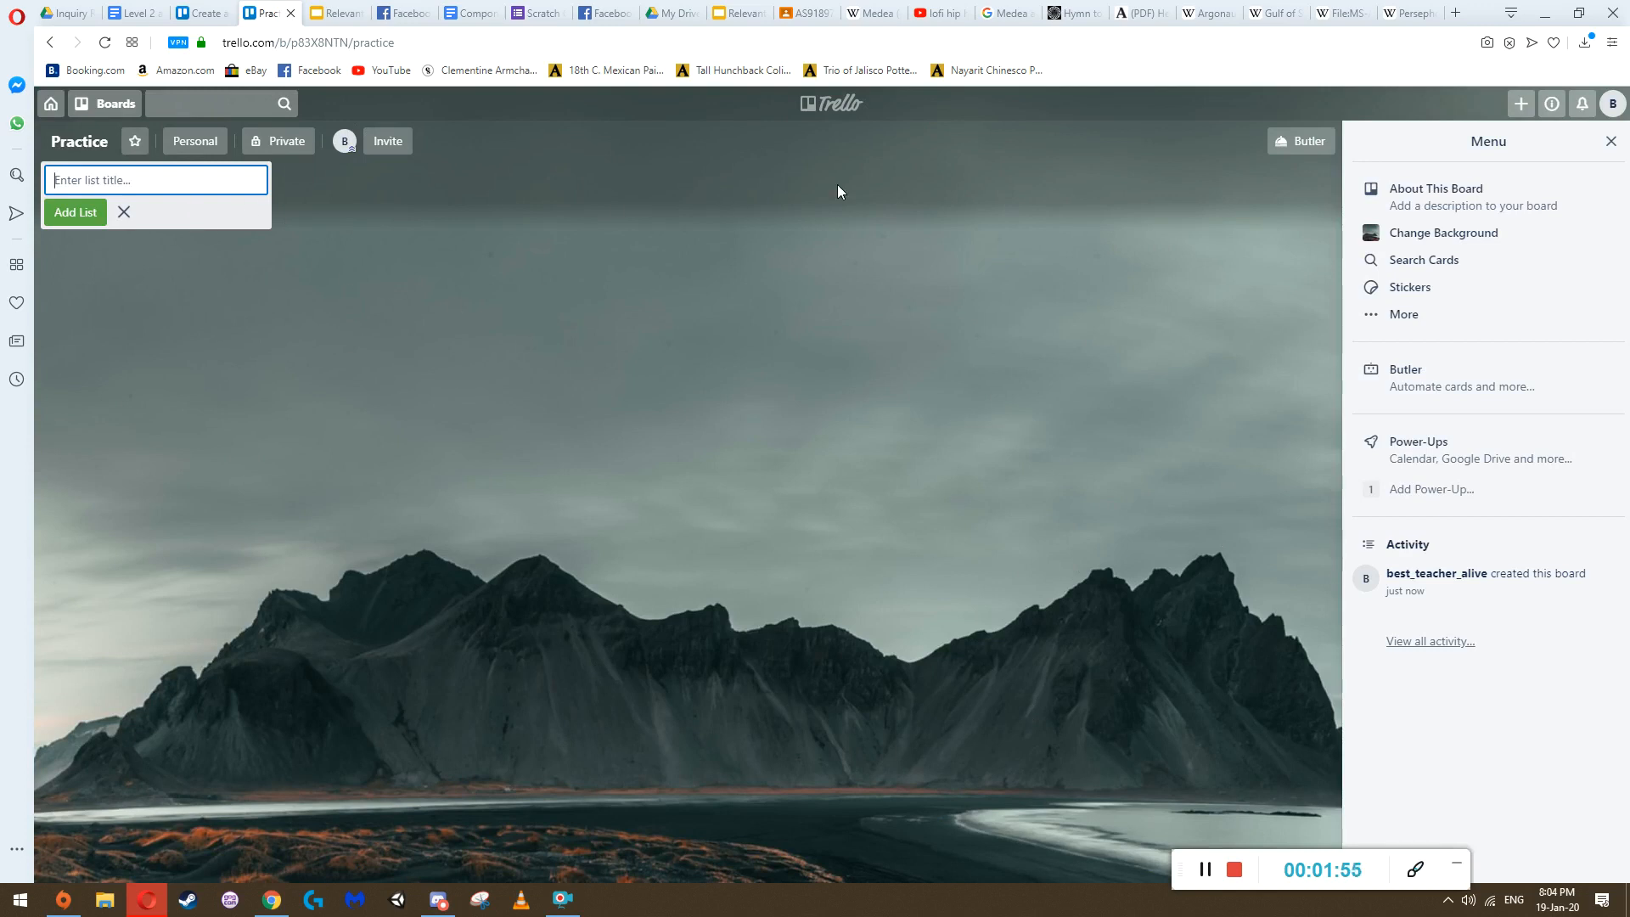
Add three lists named "To Do", "Doing" and "Done" to the Practice board
{"action": "left_click", "coordinate": [101, 324]}
{"action": "left_click", "coordinate": [100, 189]}
{"action": "type", "text": "To Do"}
{"action": "key", "text": "Return"}
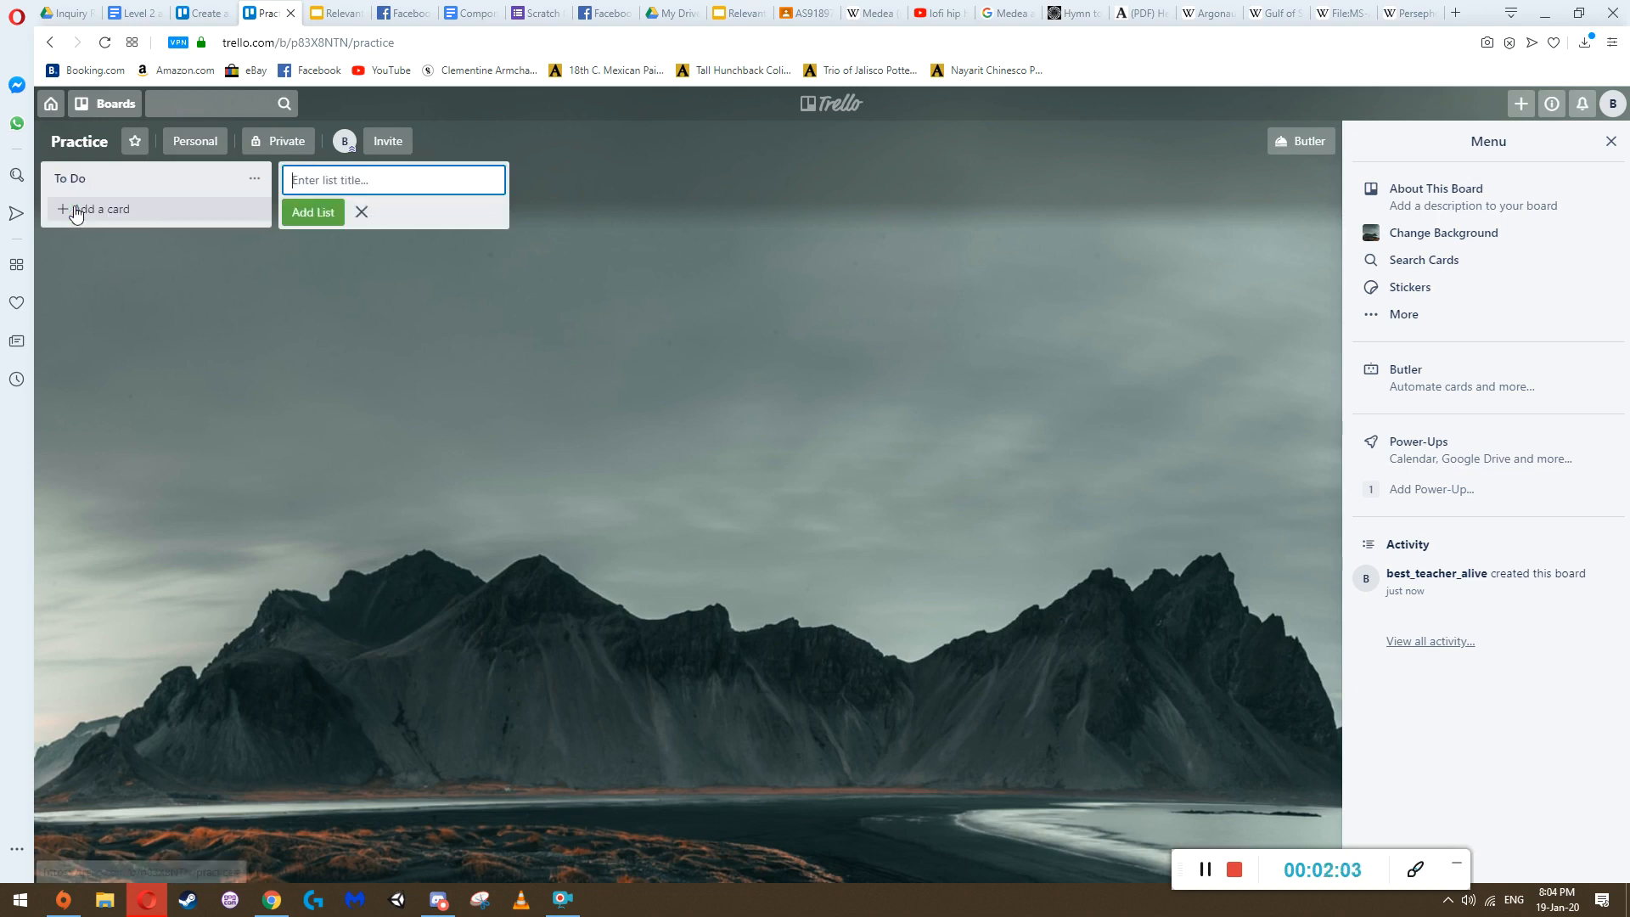
{"action": "type", "text": "Do"}
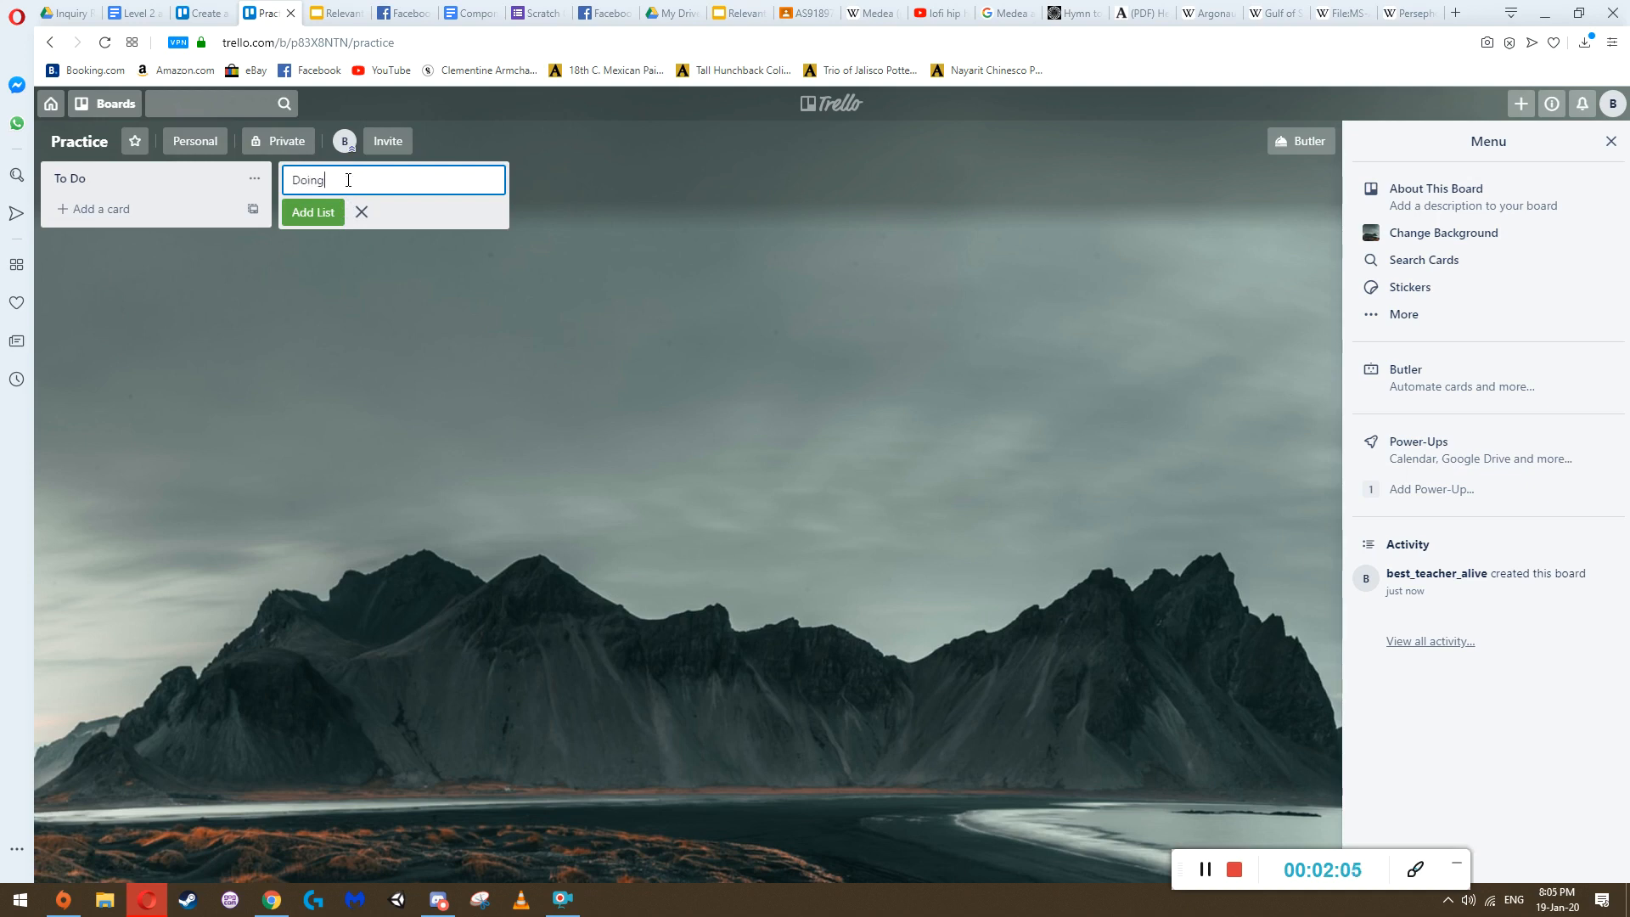
{"action": "type", "text": "ing"}
{"action": "left_click", "coordinate": [334, 212]}
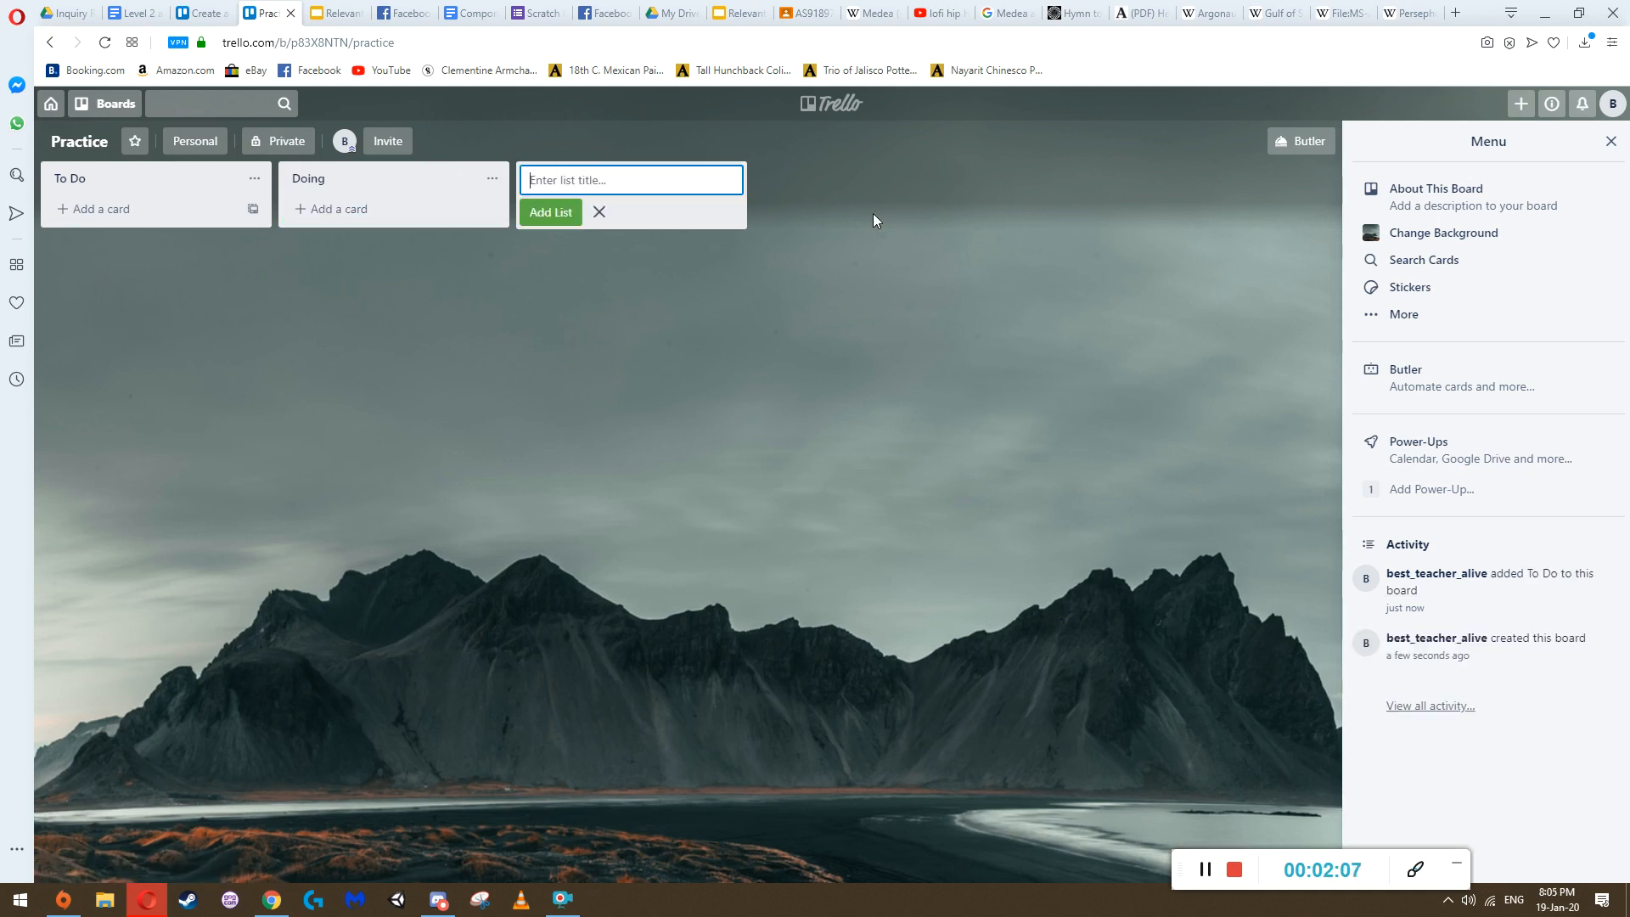
{"action": "type", "text": "Don"}
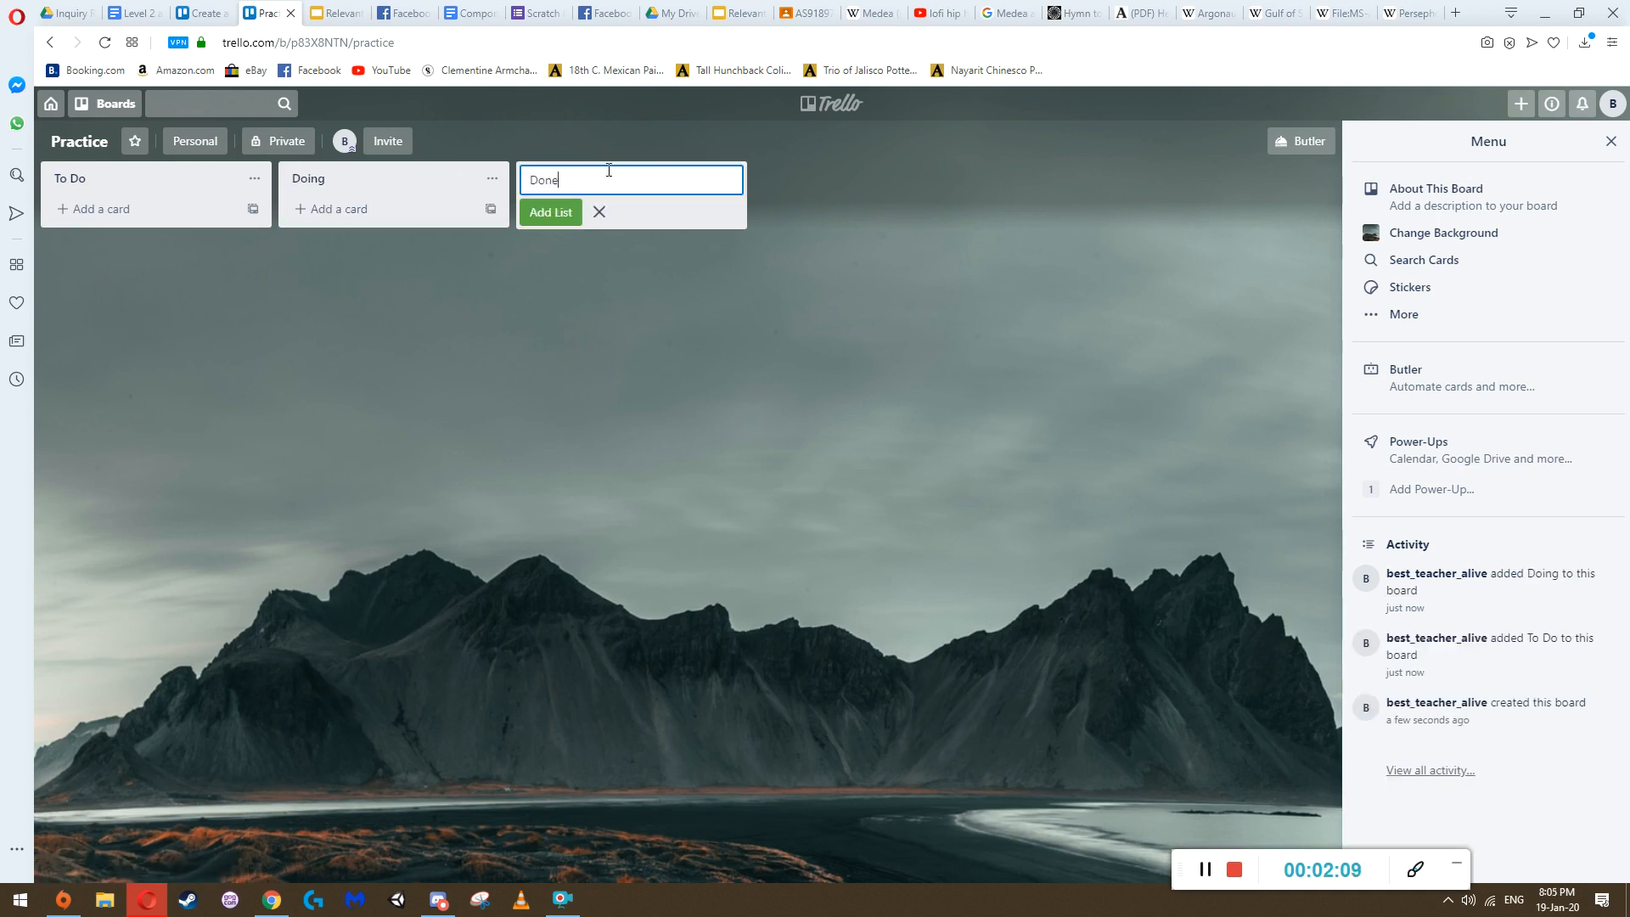
{"action": "type", "text": "e"}
{"action": "left_click", "coordinate": [552, 213]}
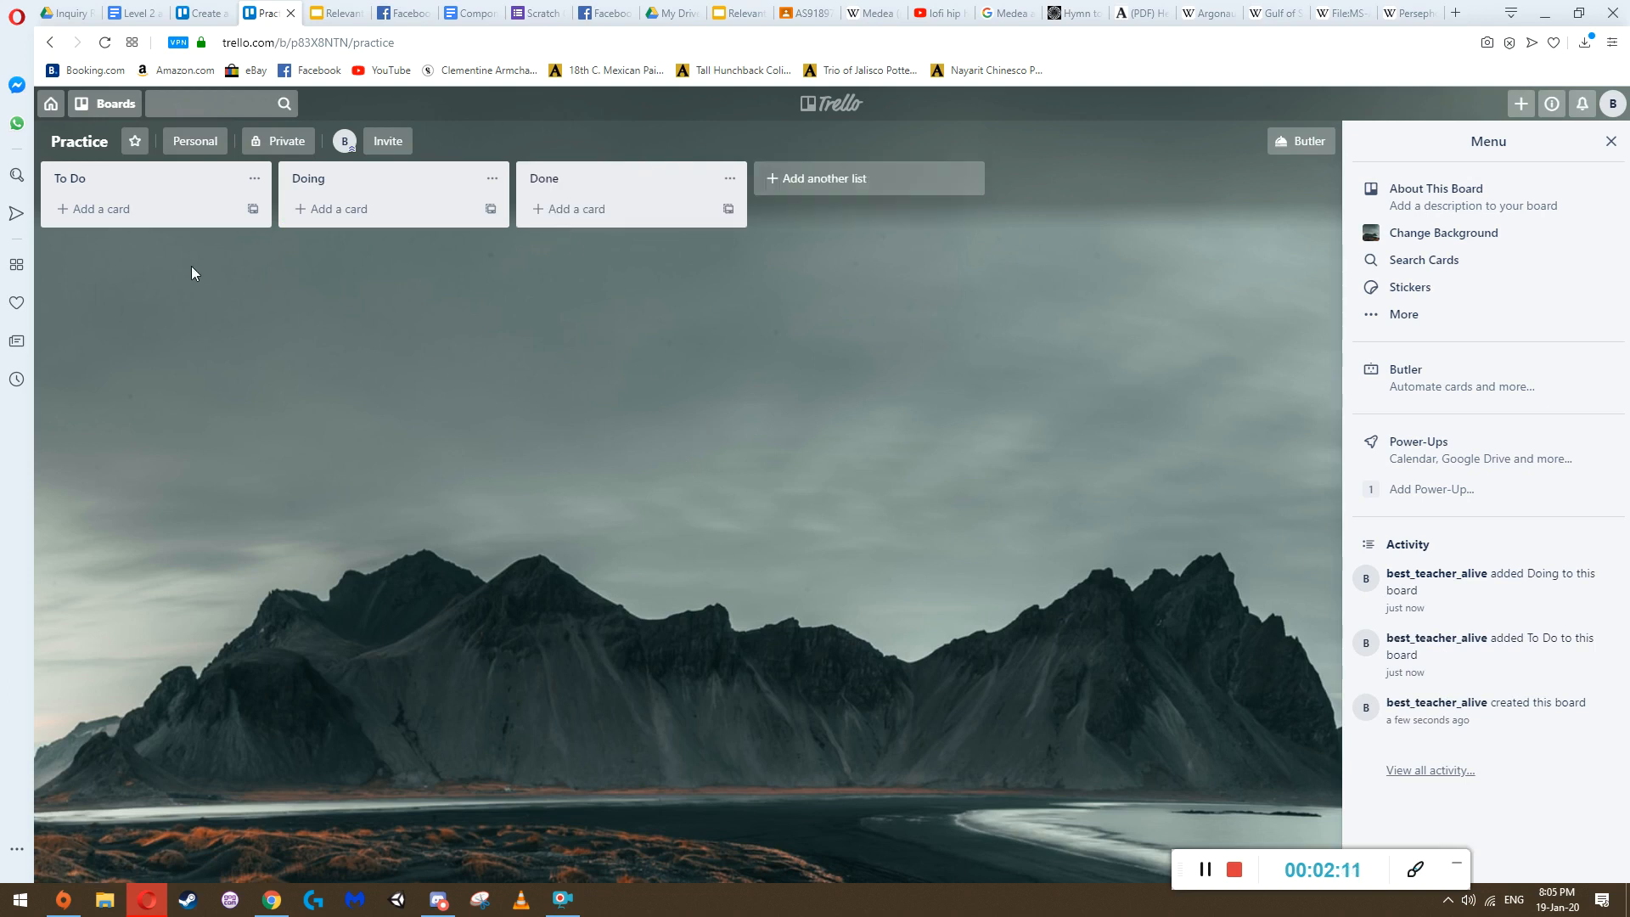
Add the cards "First thing", "Second thing" and "Third thing" to the To Do list
{"action": "left_click", "coordinate": [92, 215]}
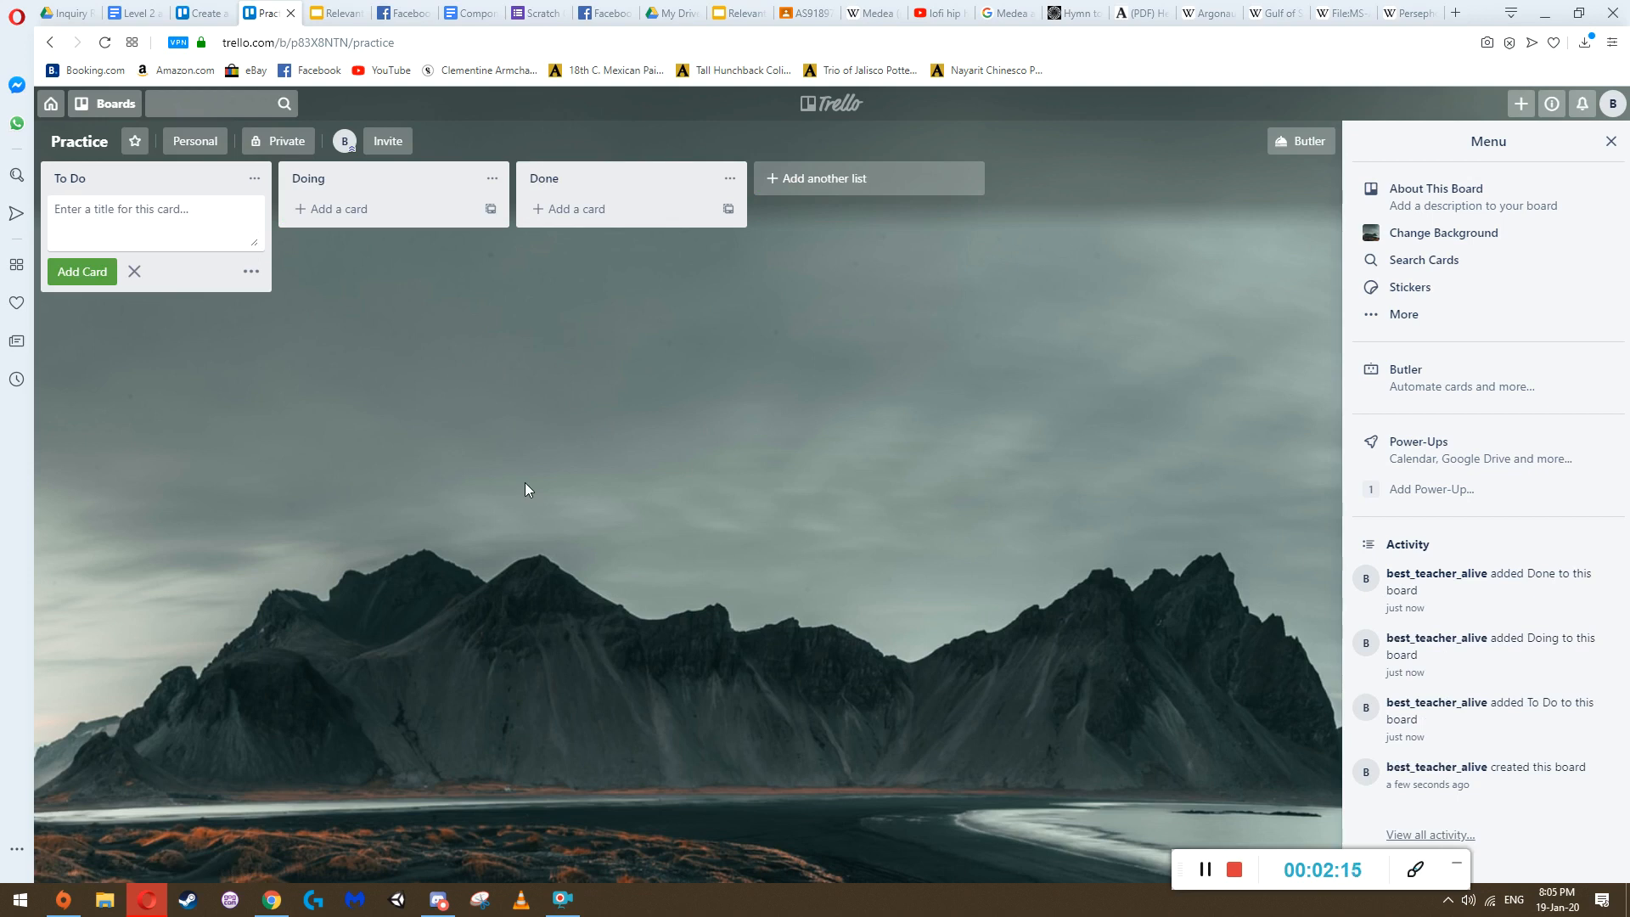
{"action": "type", "text": "First thing"}
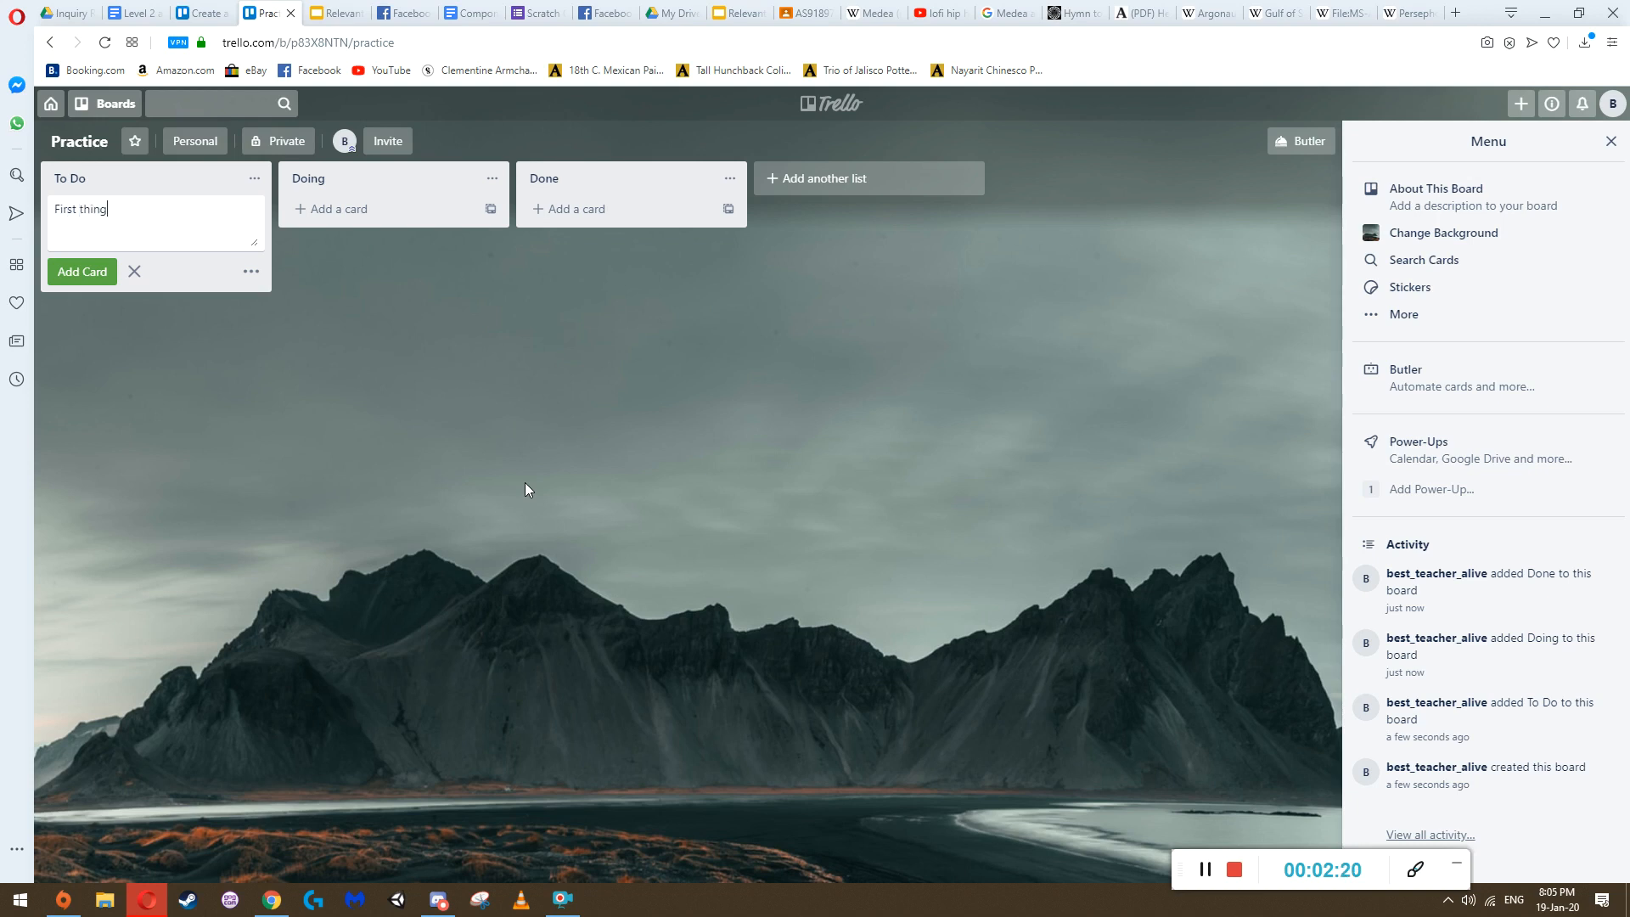
{"action": "left_click", "coordinate": [74, 270]}
{"action": "type", "text": "Second thing"}
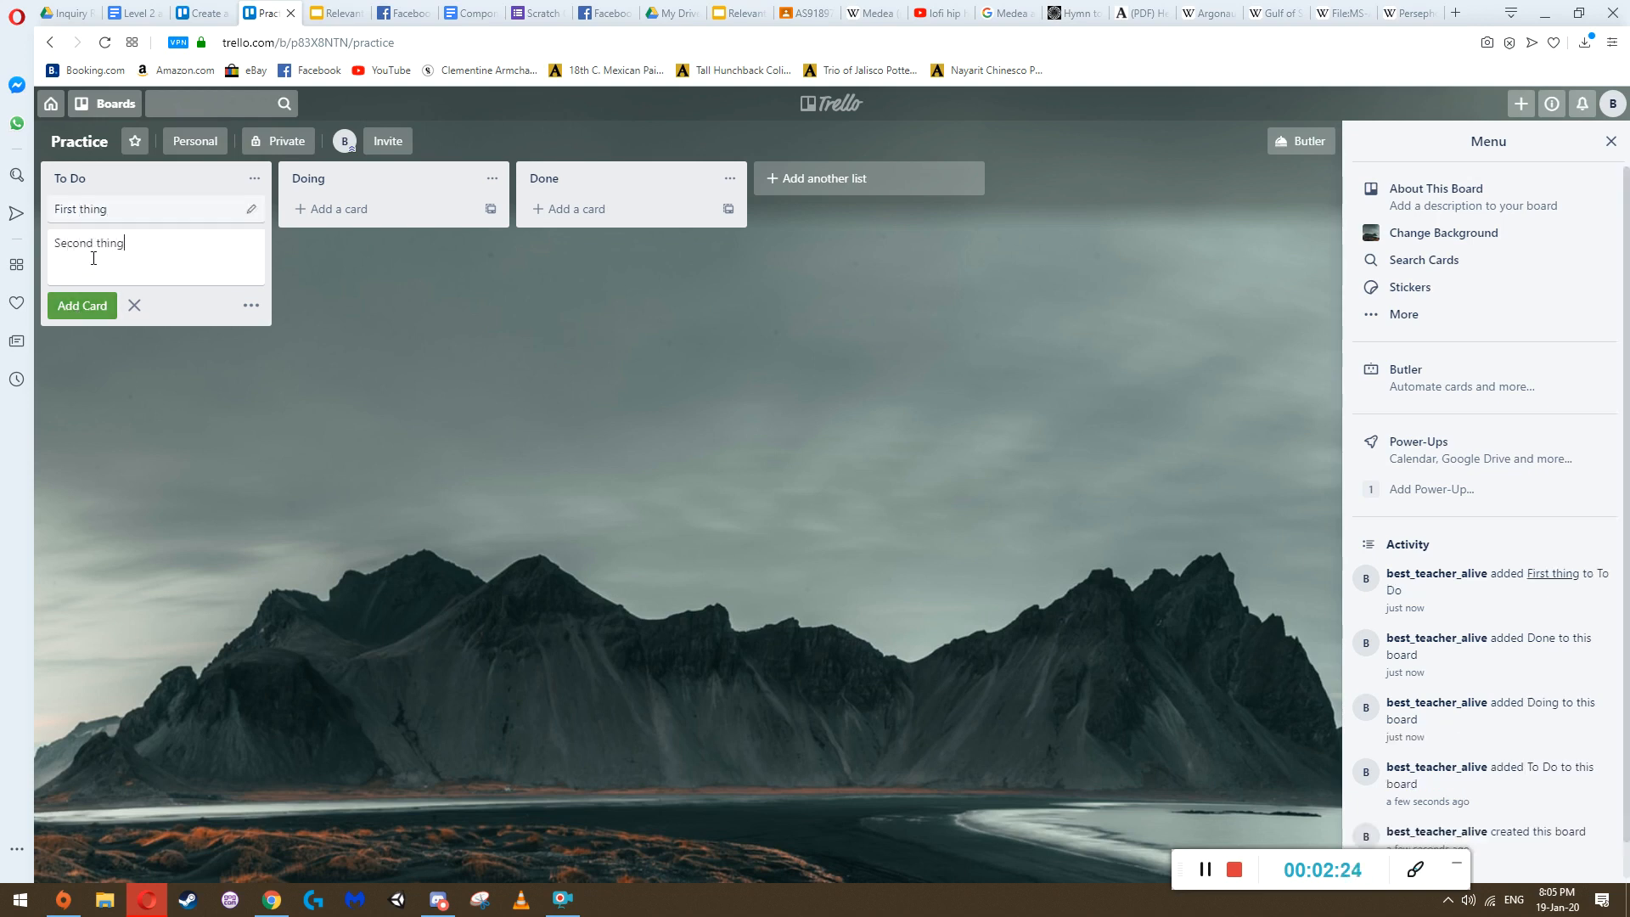
{"action": "left_click", "coordinate": [82, 306]}
{"action": "type", "text": "Third thing"}
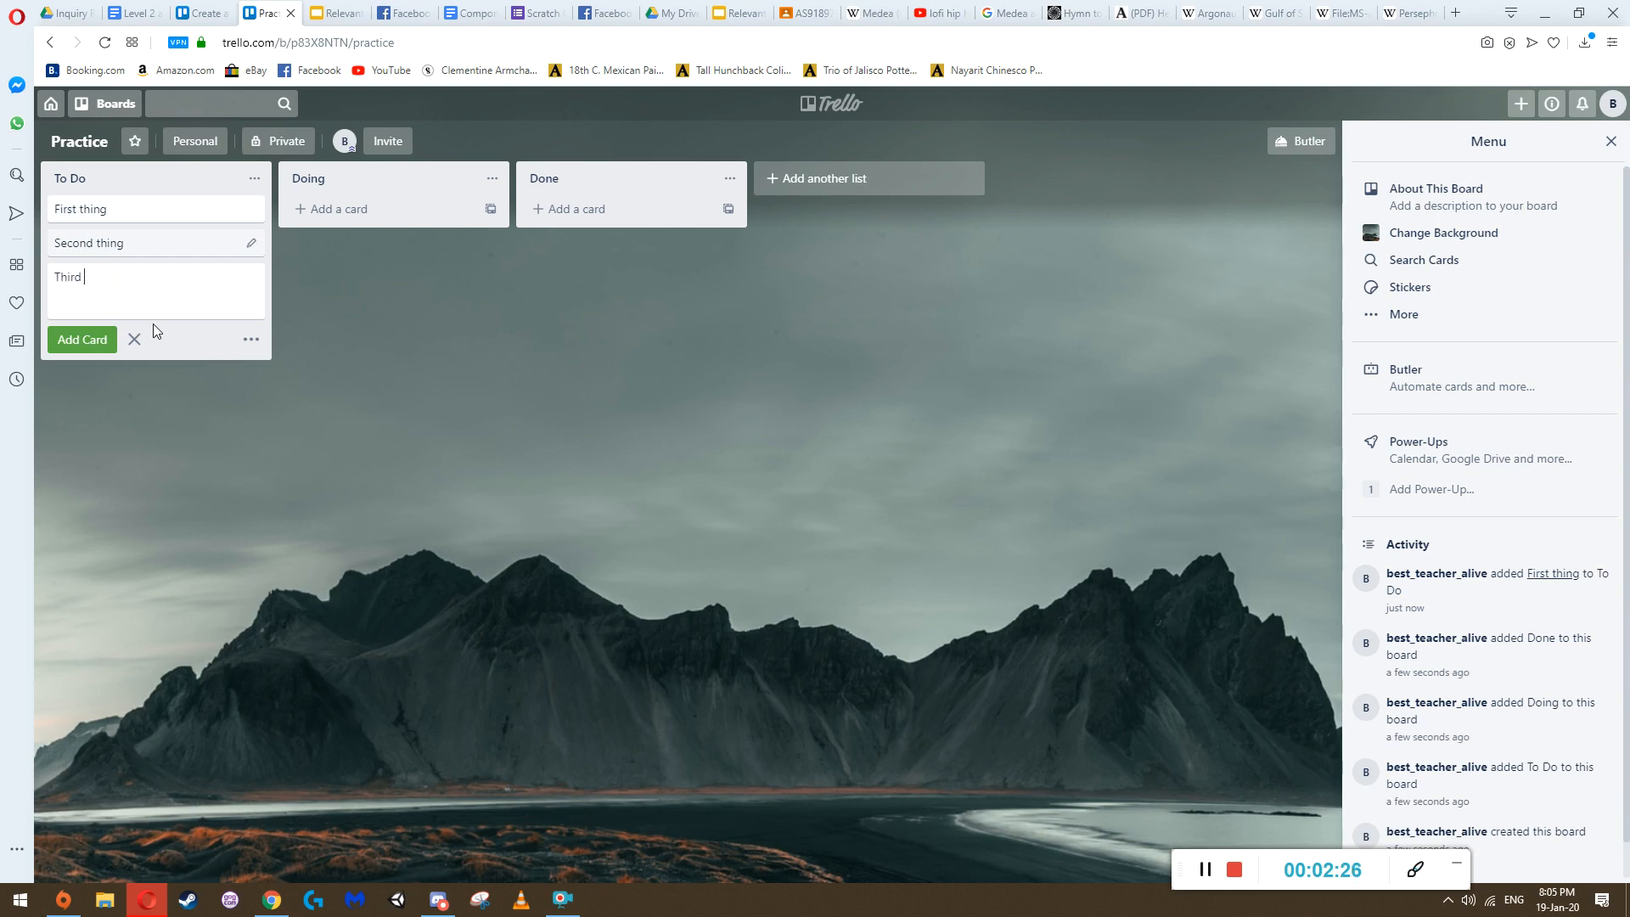
{"action": "left_click", "coordinate": [95, 337]}
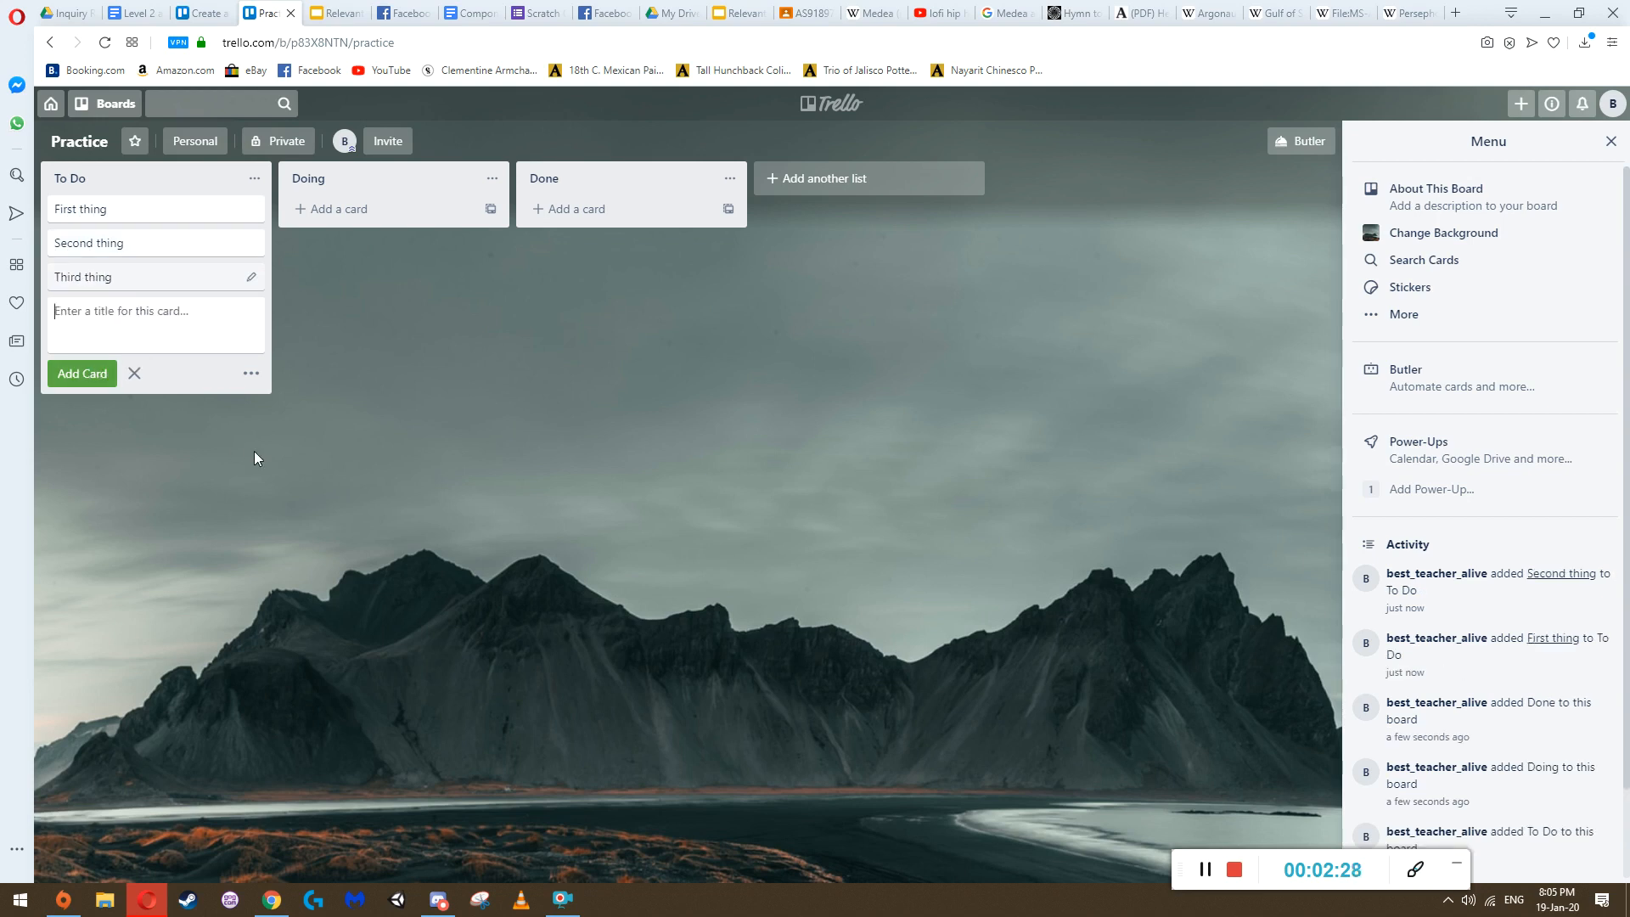
{"action": "left_click", "coordinate": [259, 456]}
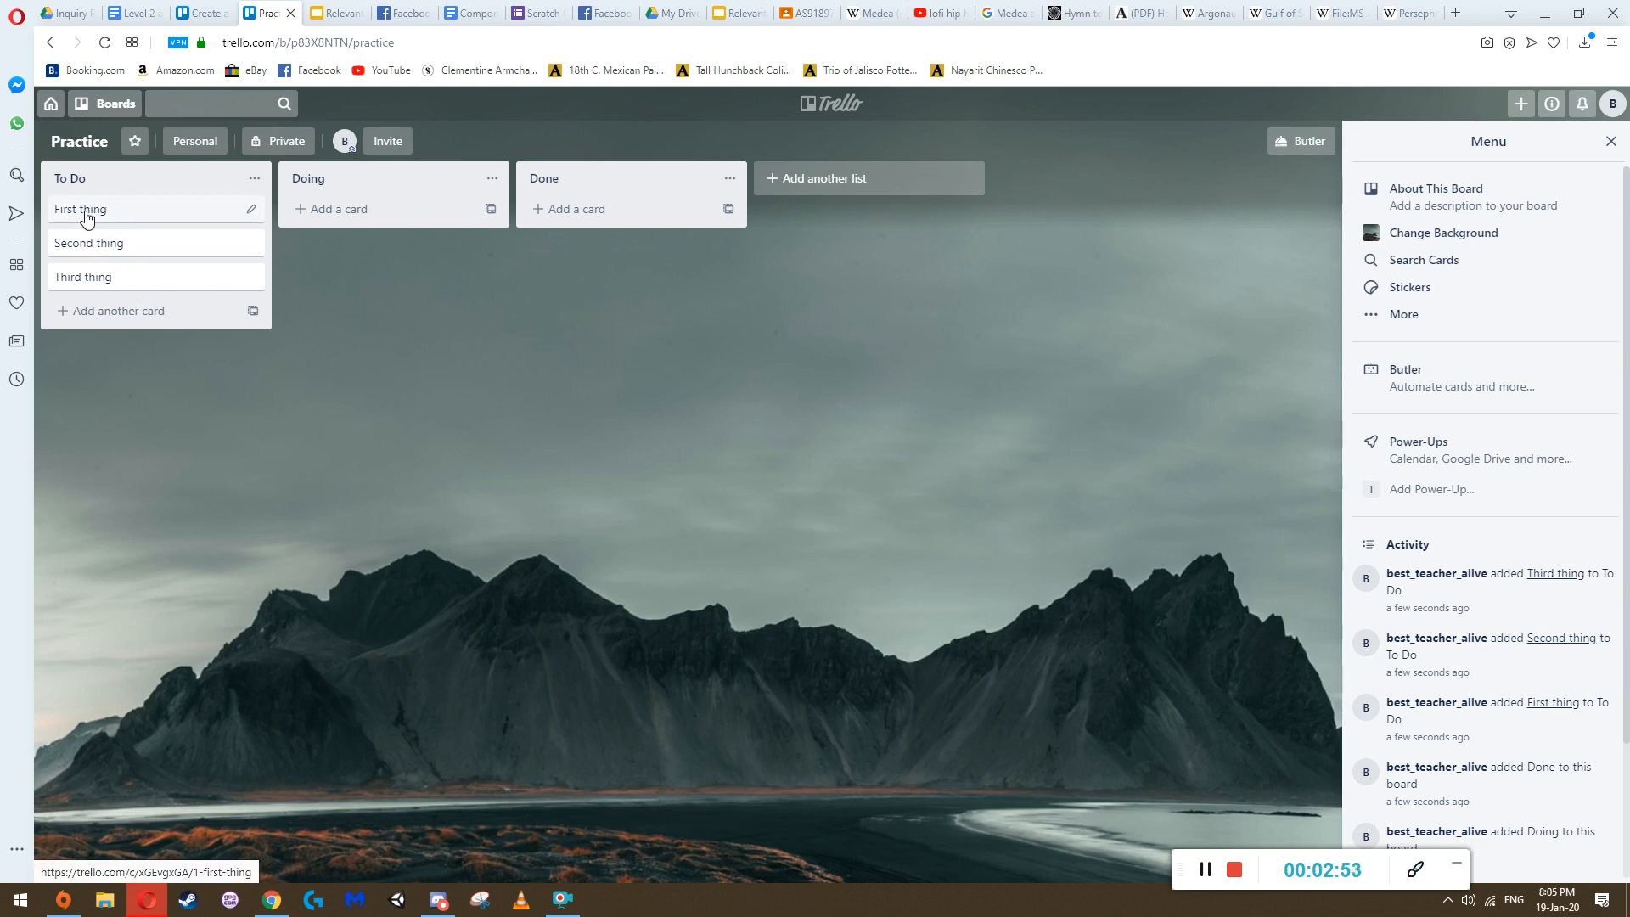
Move the First, Second and Third thing cards from To Do through Doing into Done, one after another
{"action": "left_click_drag", "start_coordinate": [95, 197], "coordinate": [344, 238]}
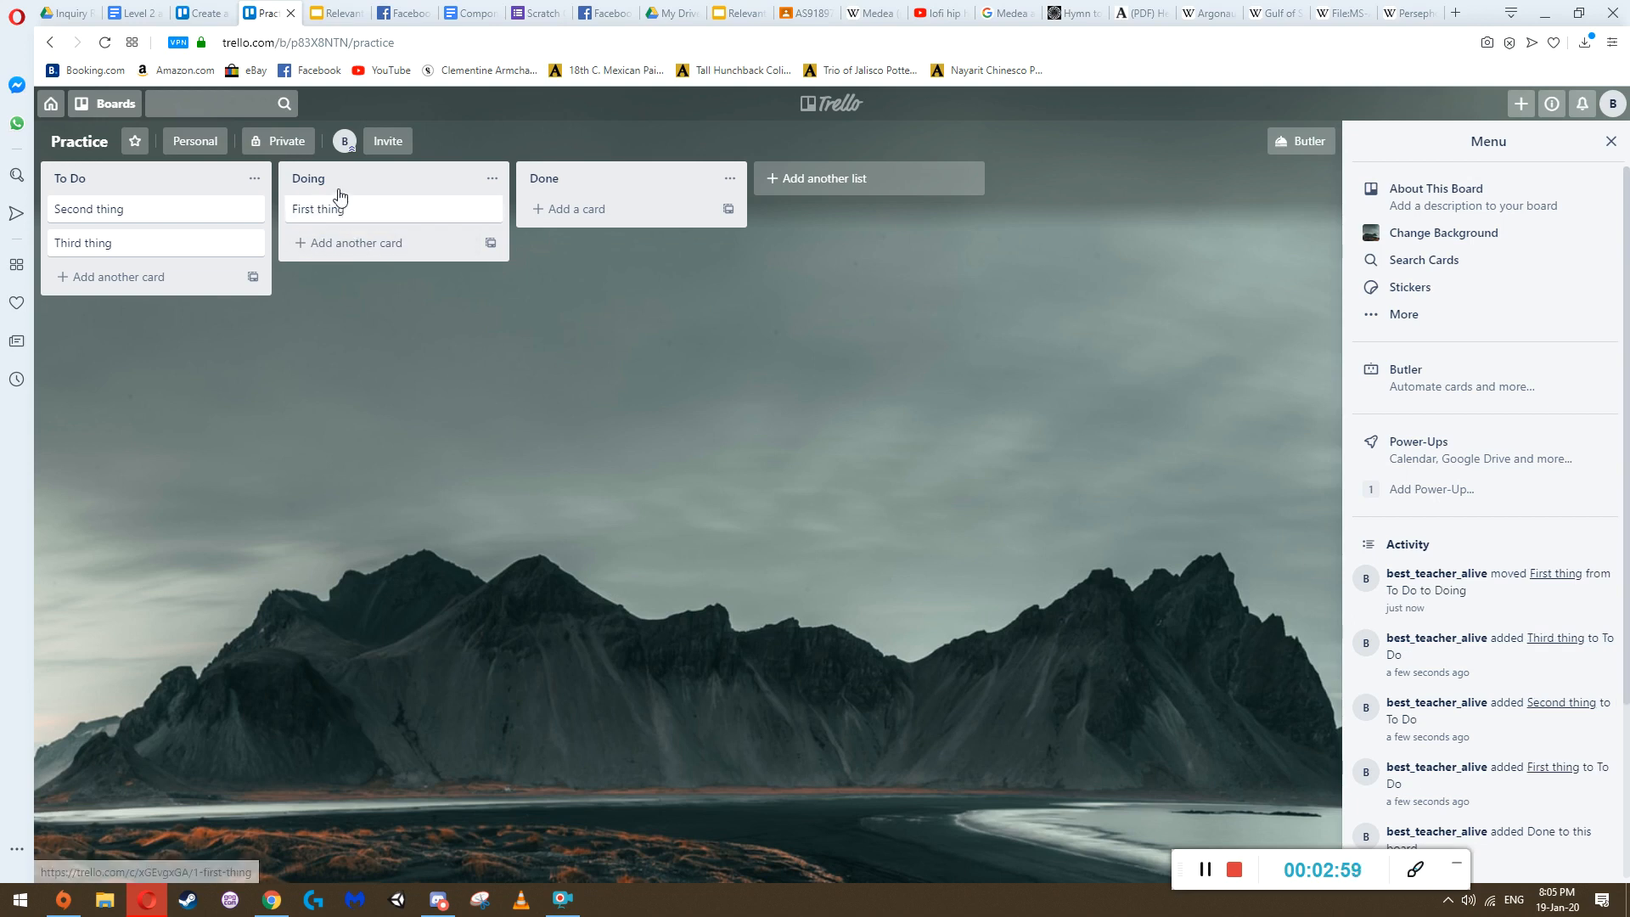
{"action": "left_click_drag", "start_coordinate": [323, 217], "coordinate": [535, 212]}
{"action": "left_click_drag", "start_coordinate": [84, 214], "coordinate": [568, 285]}
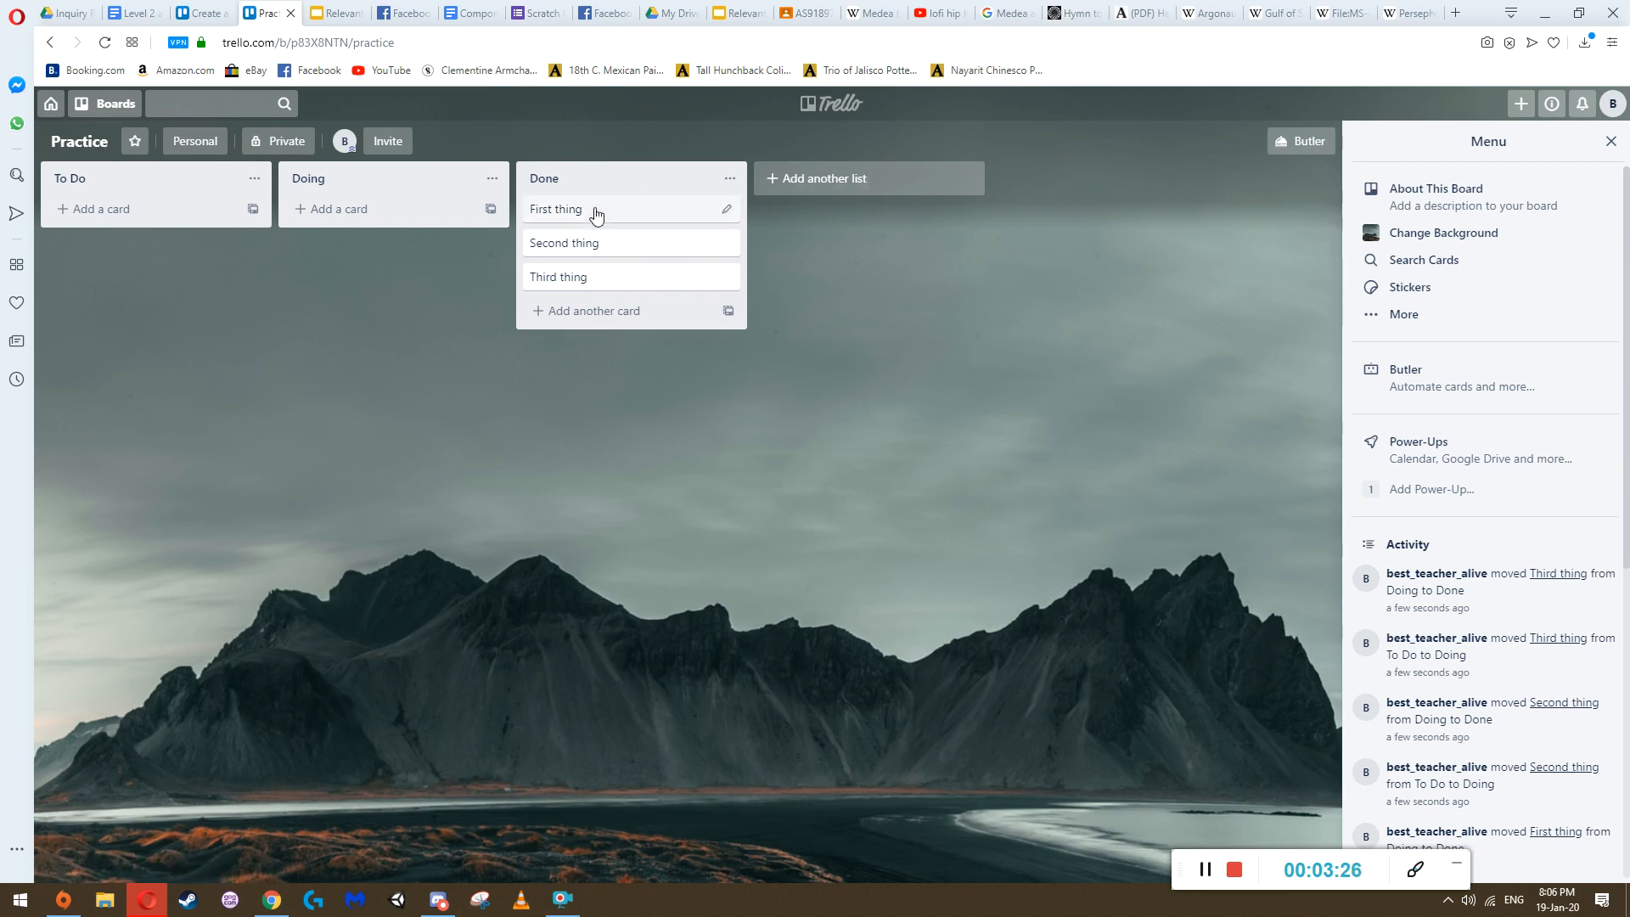
Open the teacher's lessons board and move "Complete the Inquiry example" and "Watch the Inquiry video" back to To Do
{"action": "left_click", "coordinate": [83, 110]}
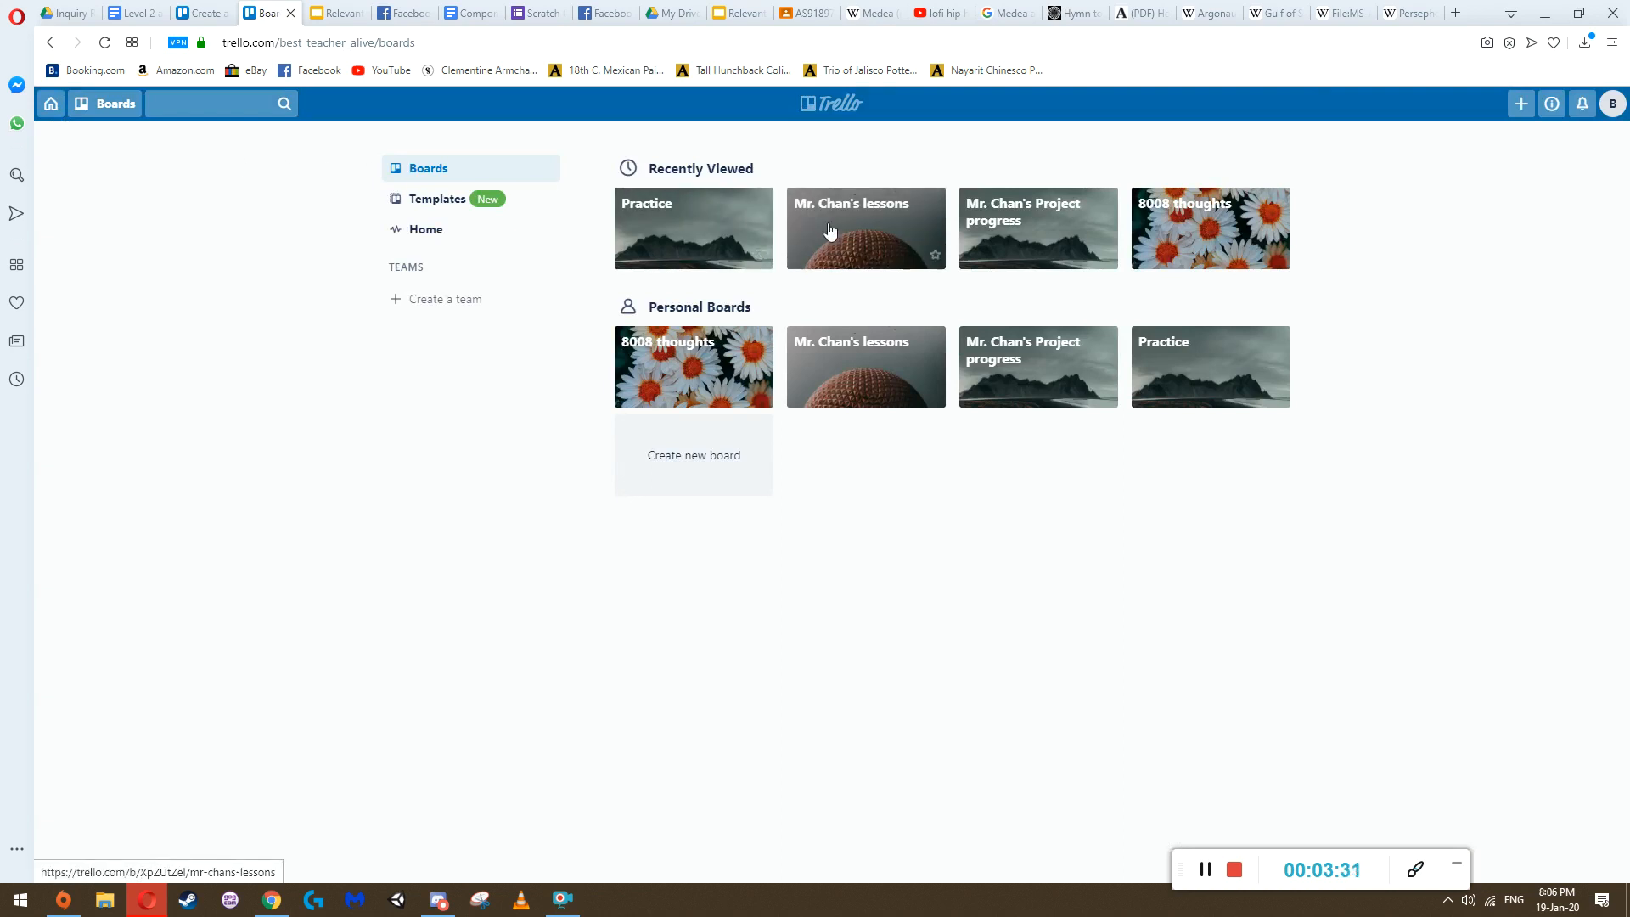
{"action": "left_click", "coordinate": [849, 247]}
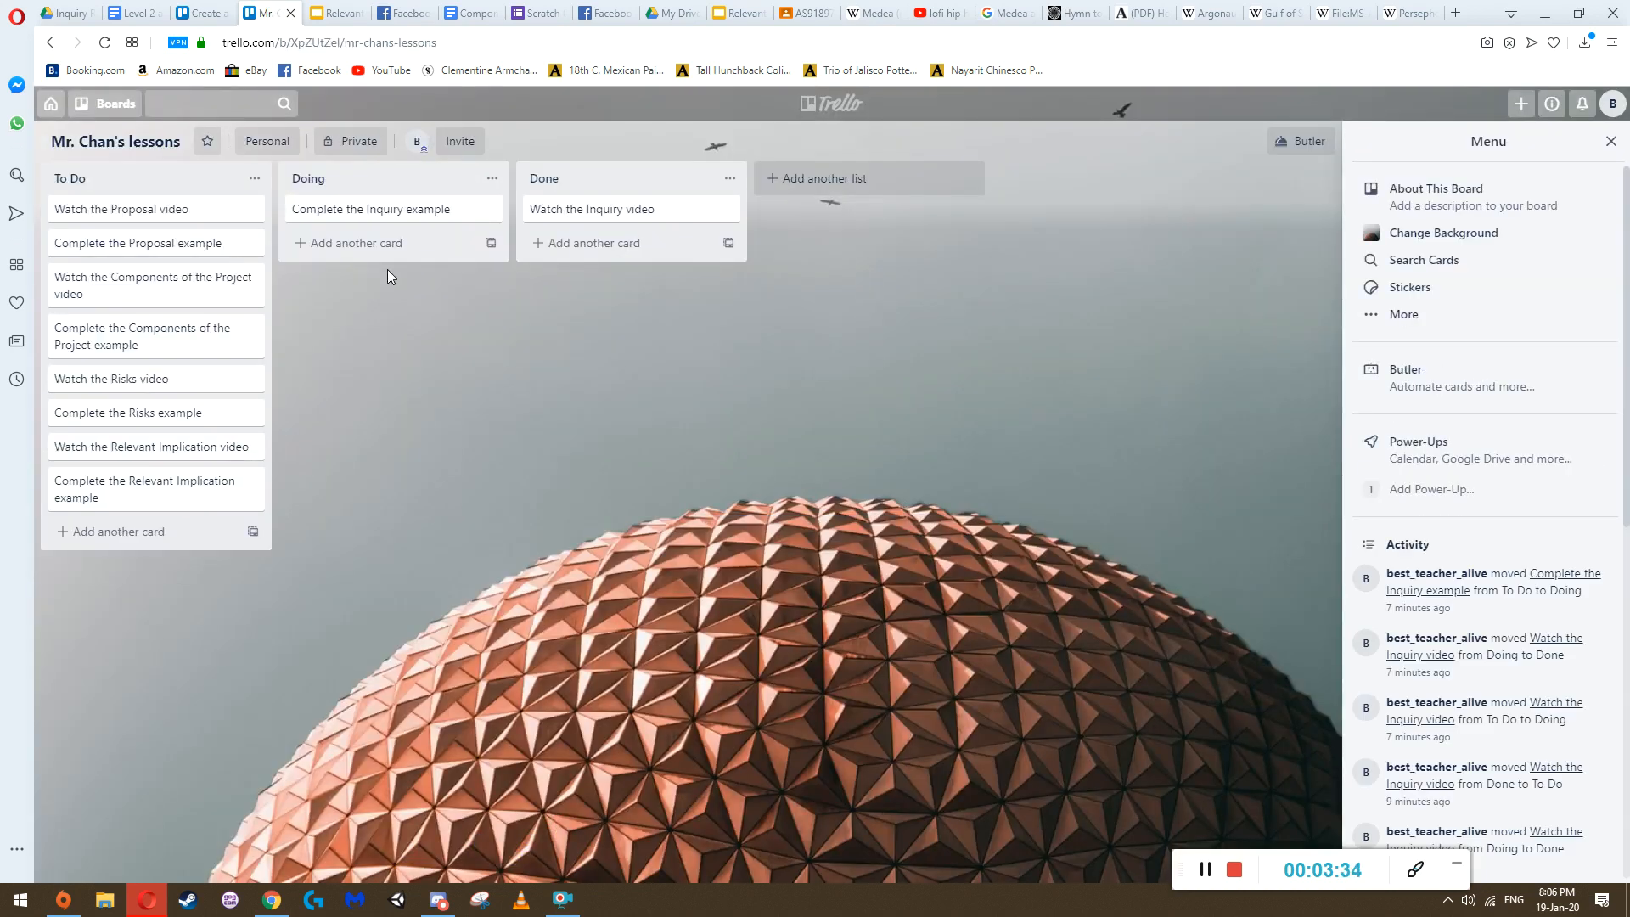
{"action": "left_click_drag", "start_coordinate": [357, 219], "coordinate": [116, 219]}
{"action": "left_click_drag", "start_coordinate": [594, 210], "coordinate": [136, 208]}
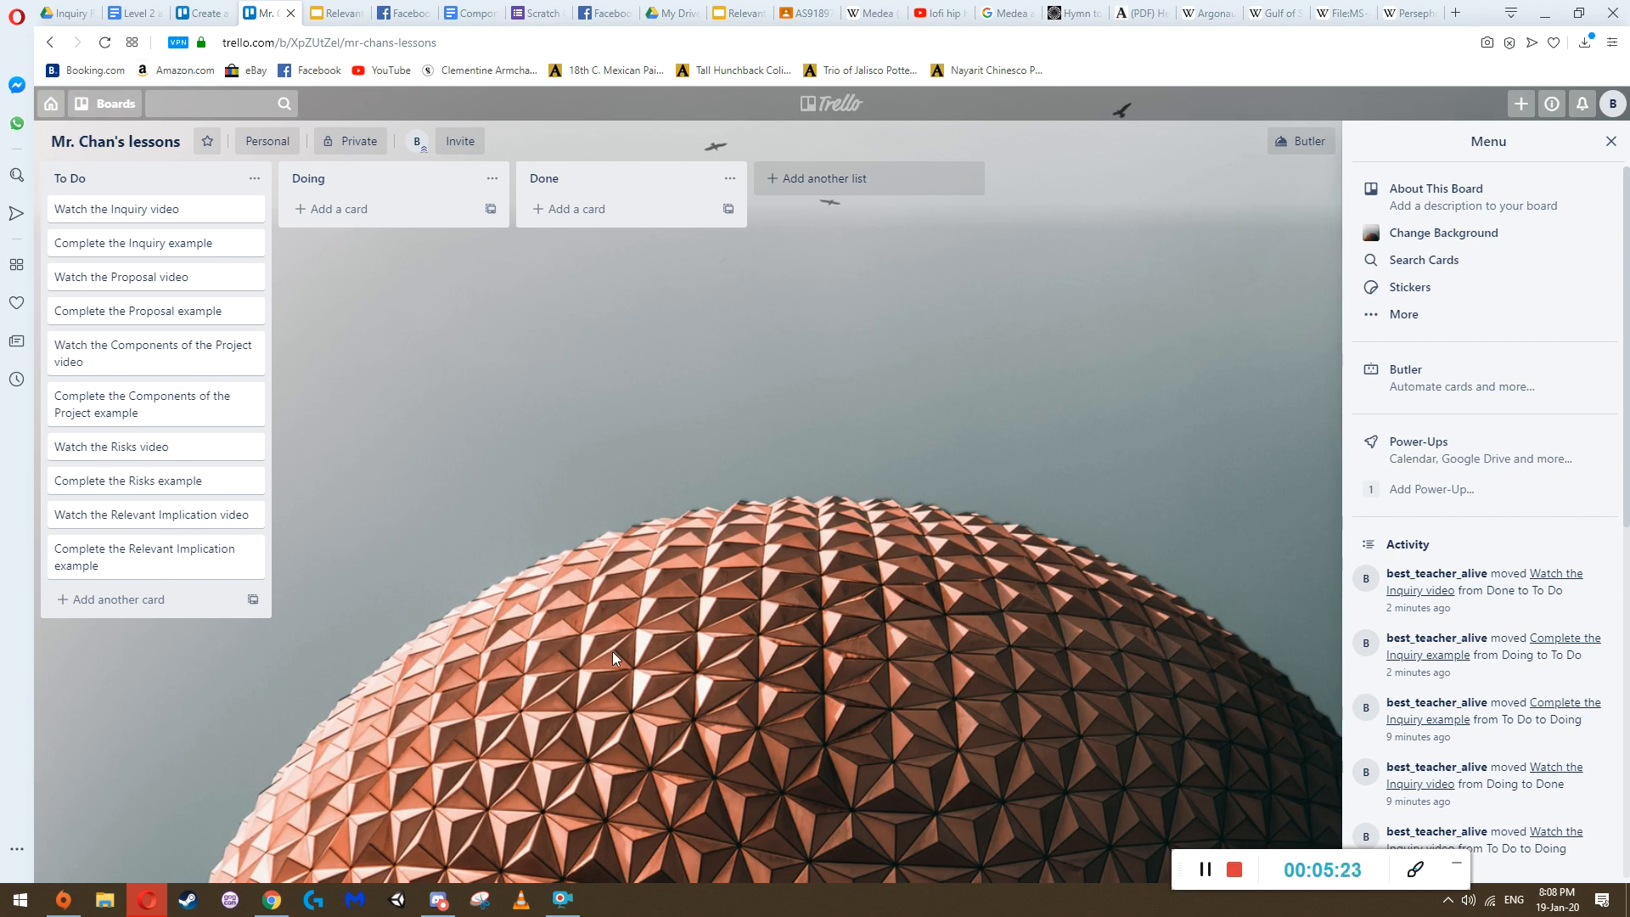
Open the teacher's Project progress board to review its To Do cards, and return to the boards overview
{"action": "left_click", "coordinate": [100, 113]}
{"action": "left_click", "coordinate": [102, 107]}
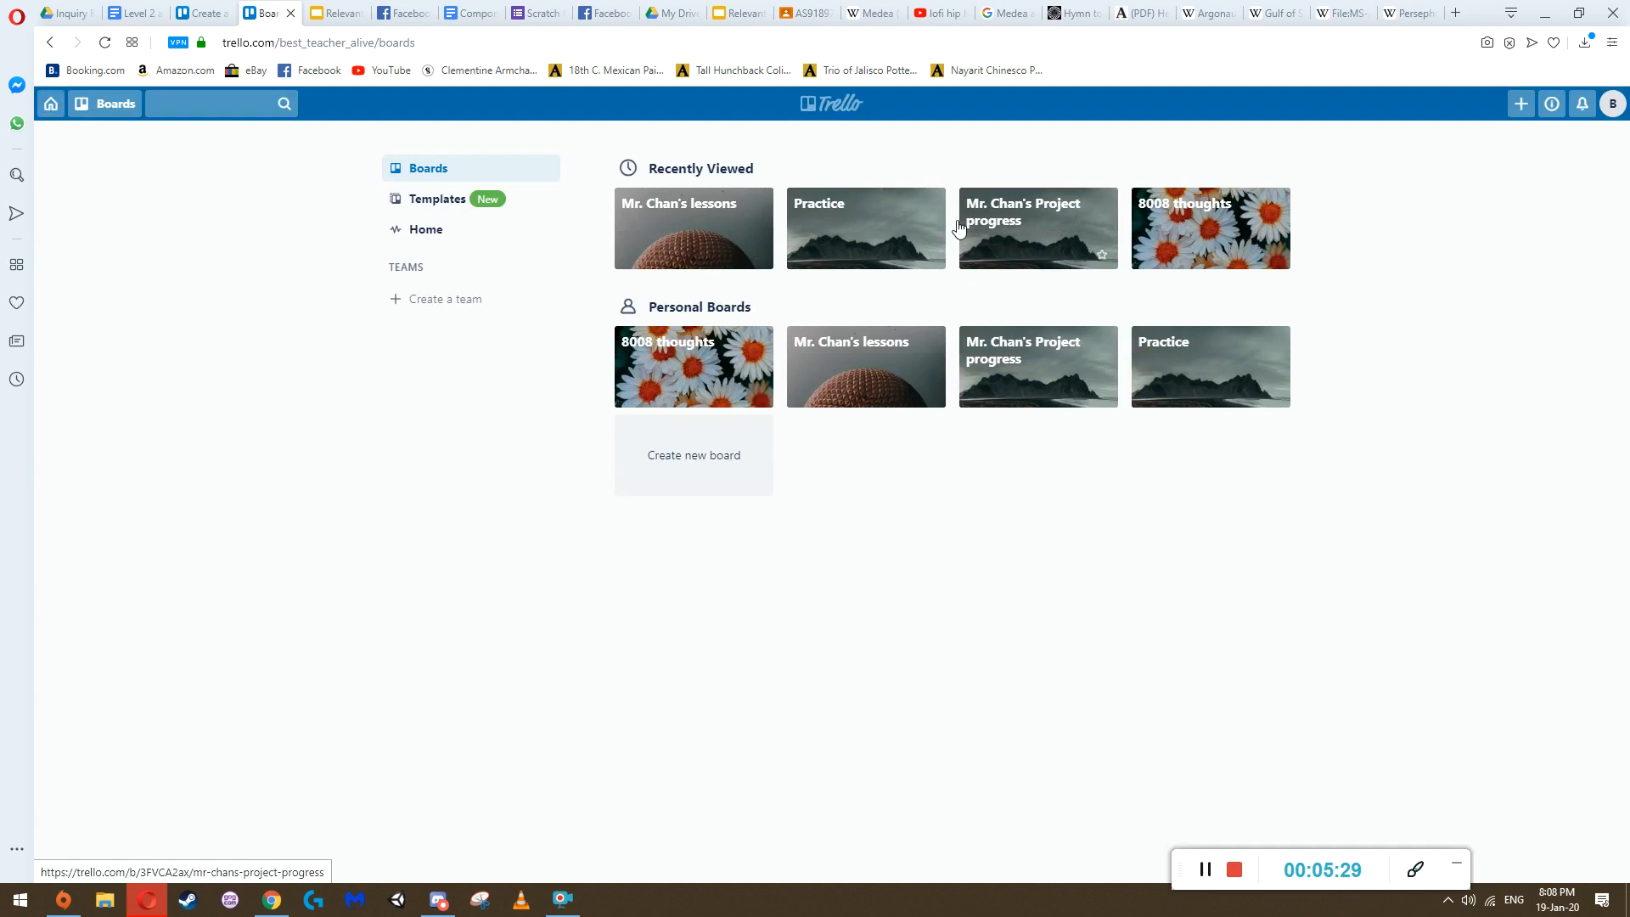
{"action": "left_click", "coordinate": [1044, 238]}
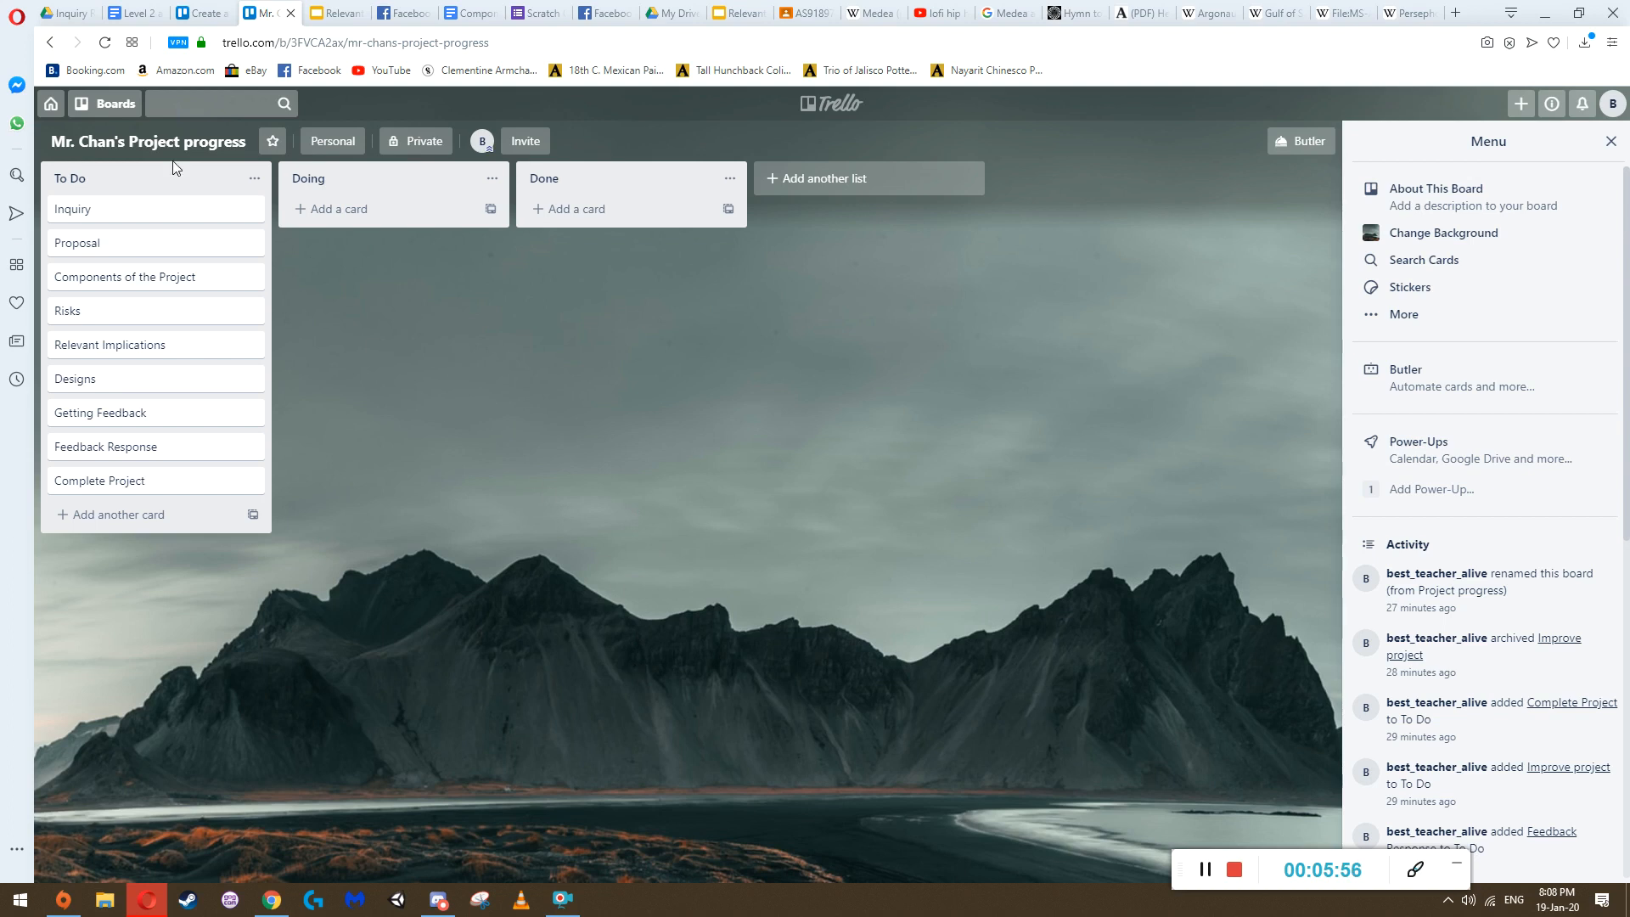
{"action": "left_click", "coordinate": [49, 110]}
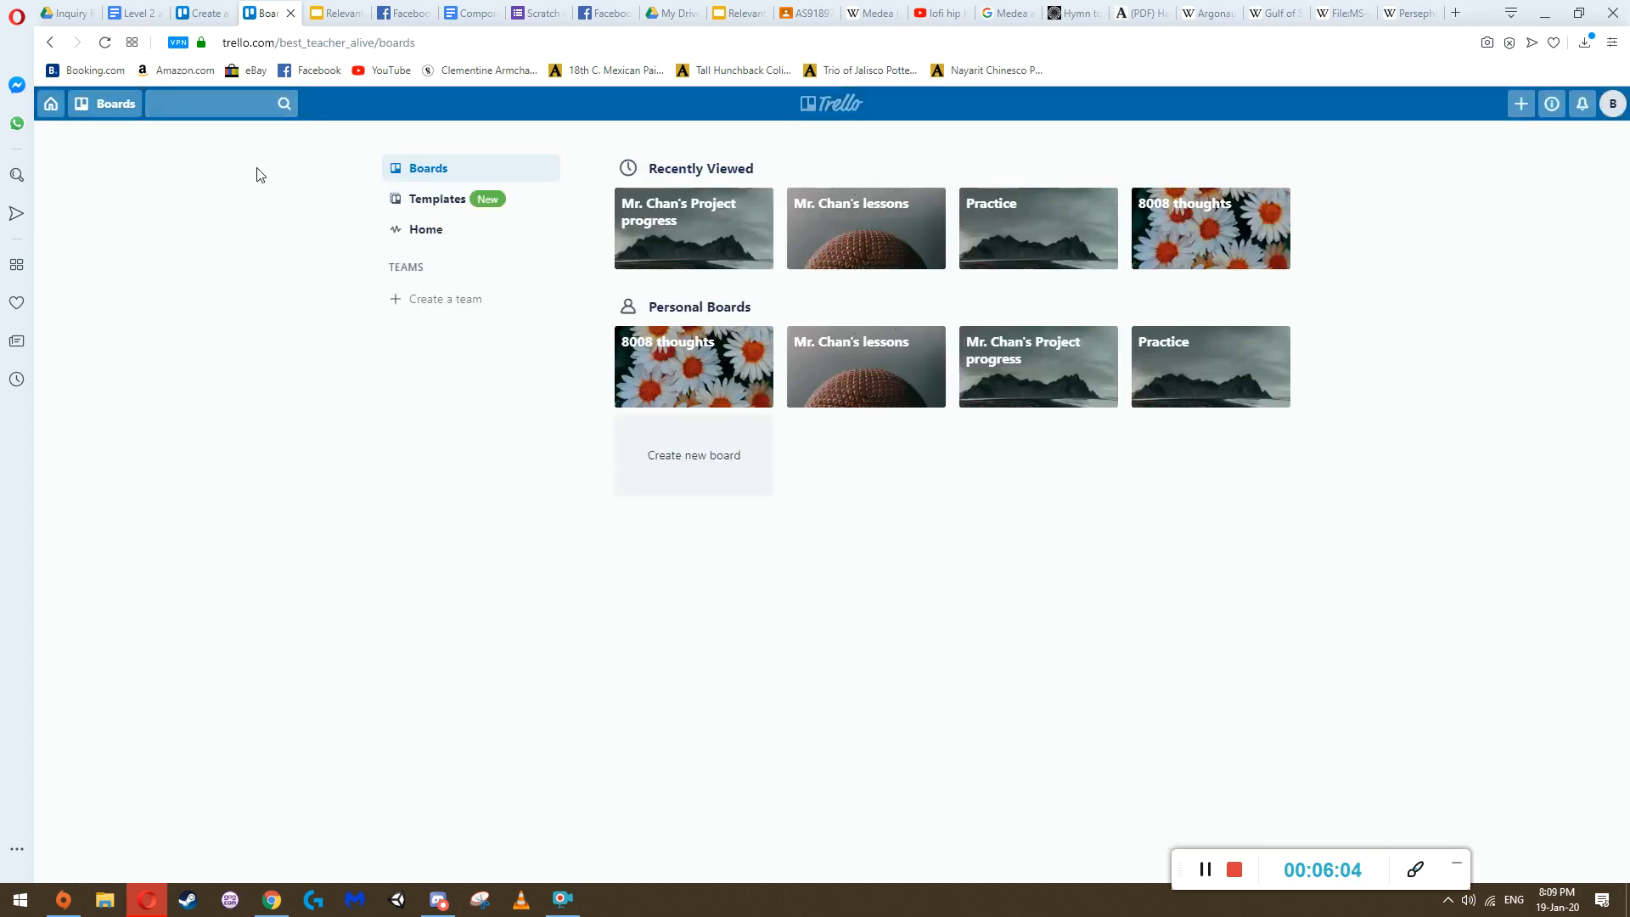
On the teacher's lessons board, move "Watch the Inquiry video" through Doing into Done and "Complete the Inquiry example" into Doing
{"action": "left_click", "coordinate": [866, 228]}
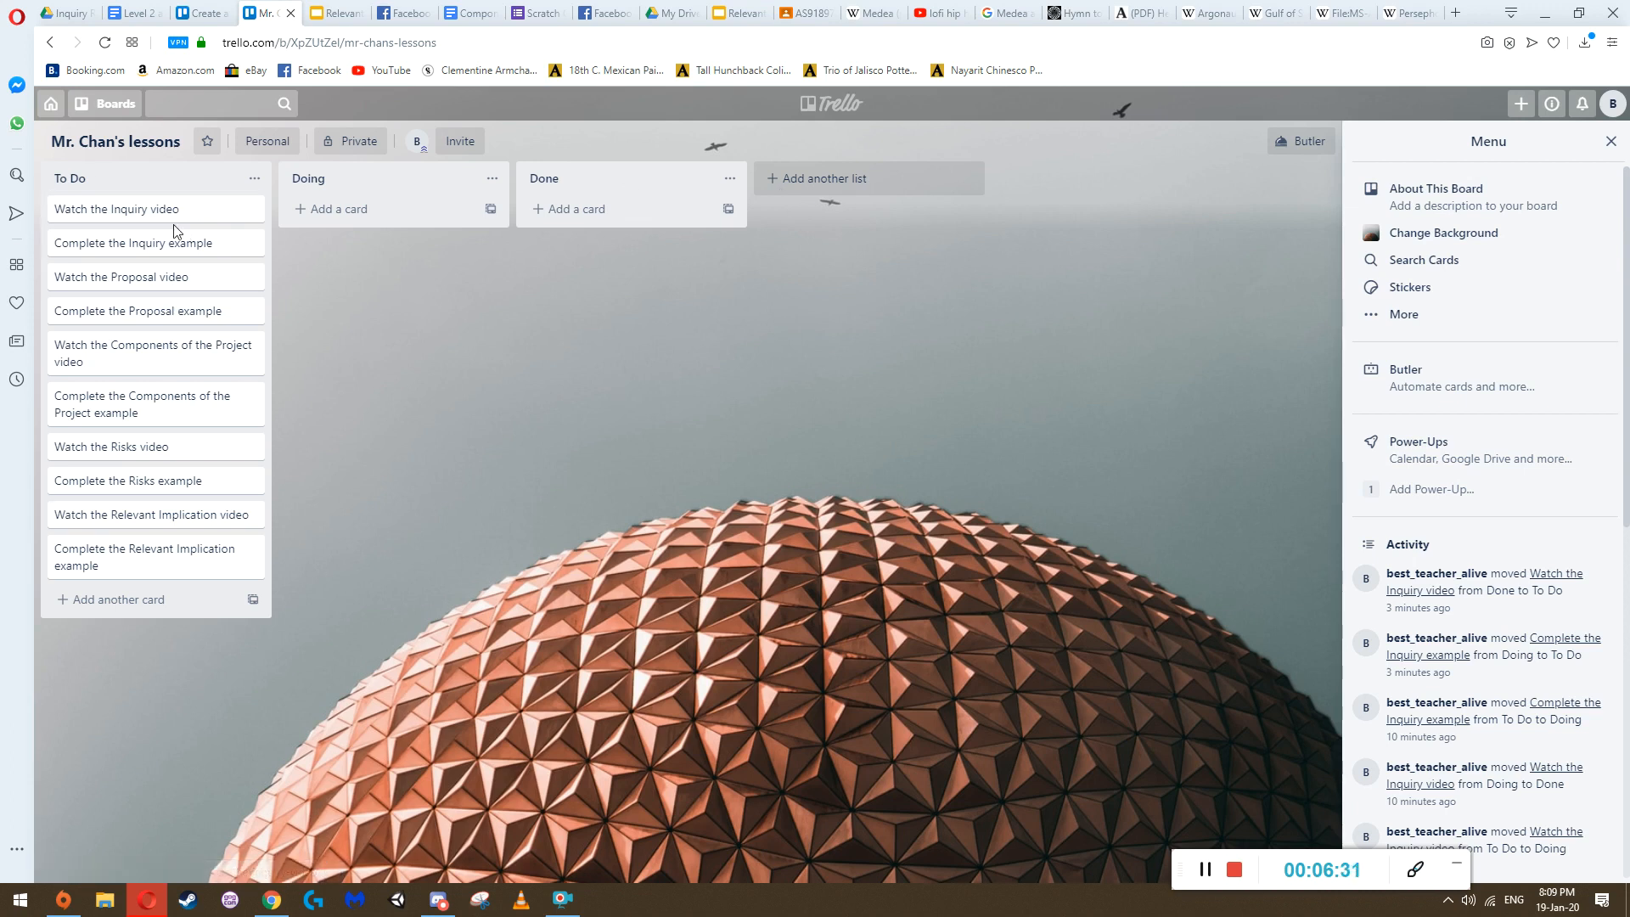
{"action": "left_click_drag", "start_coordinate": [93, 220], "coordinate": [338, 218]}
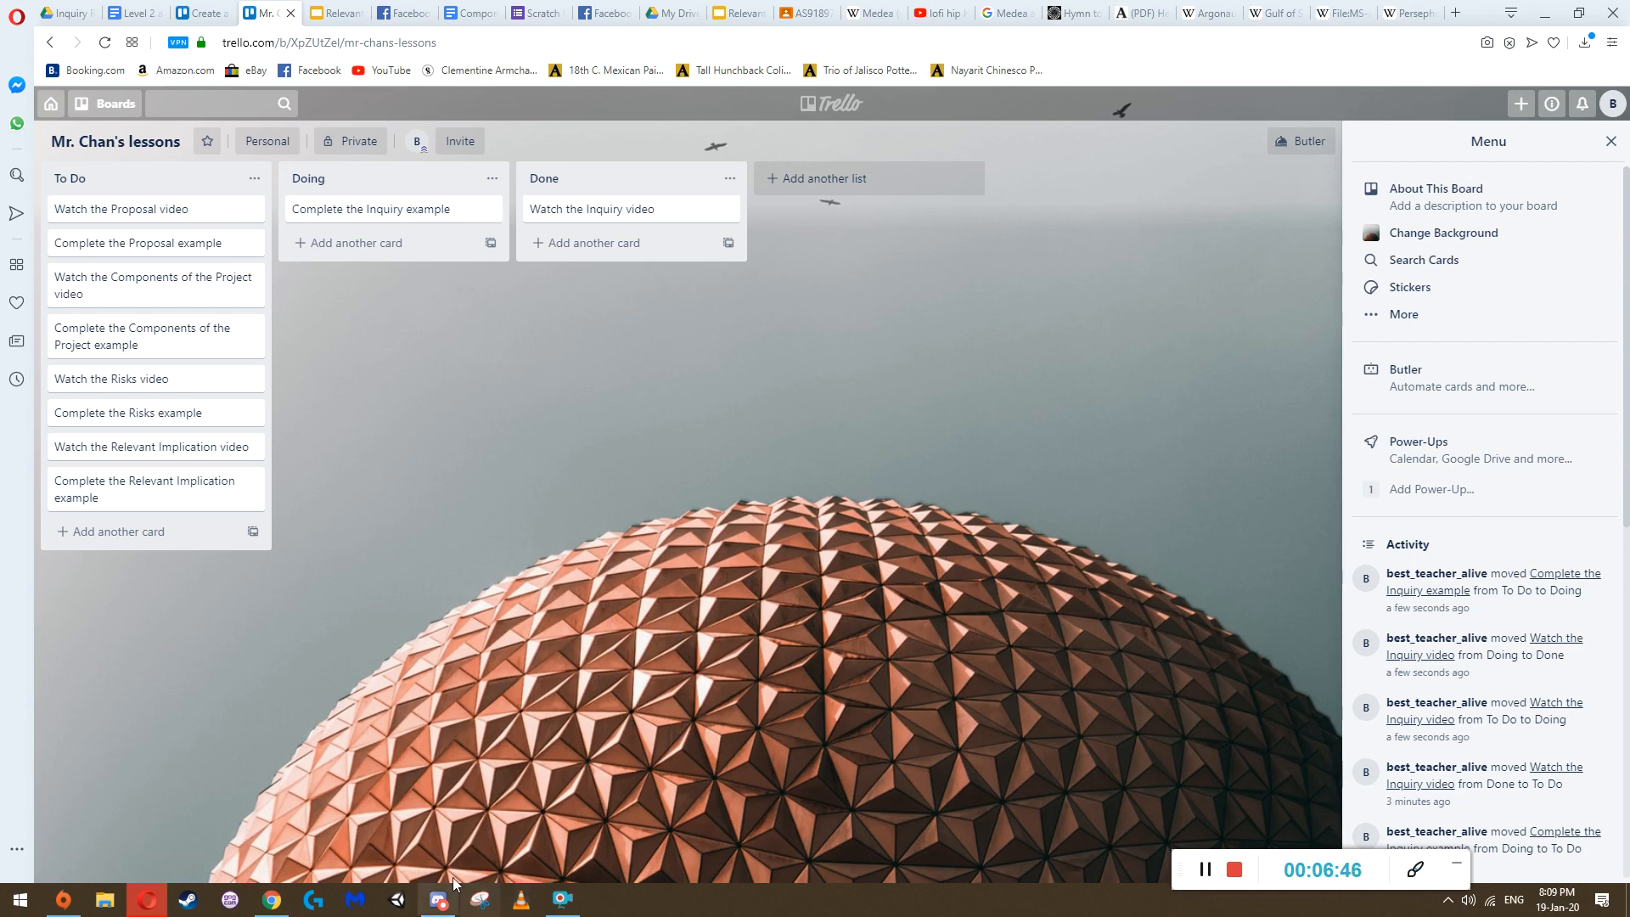
Launch Snipping Tool and capture the lessons board area containing the To Do, Doing and Done lists
{"action": "left_click", "coordinate": [477, 906]}
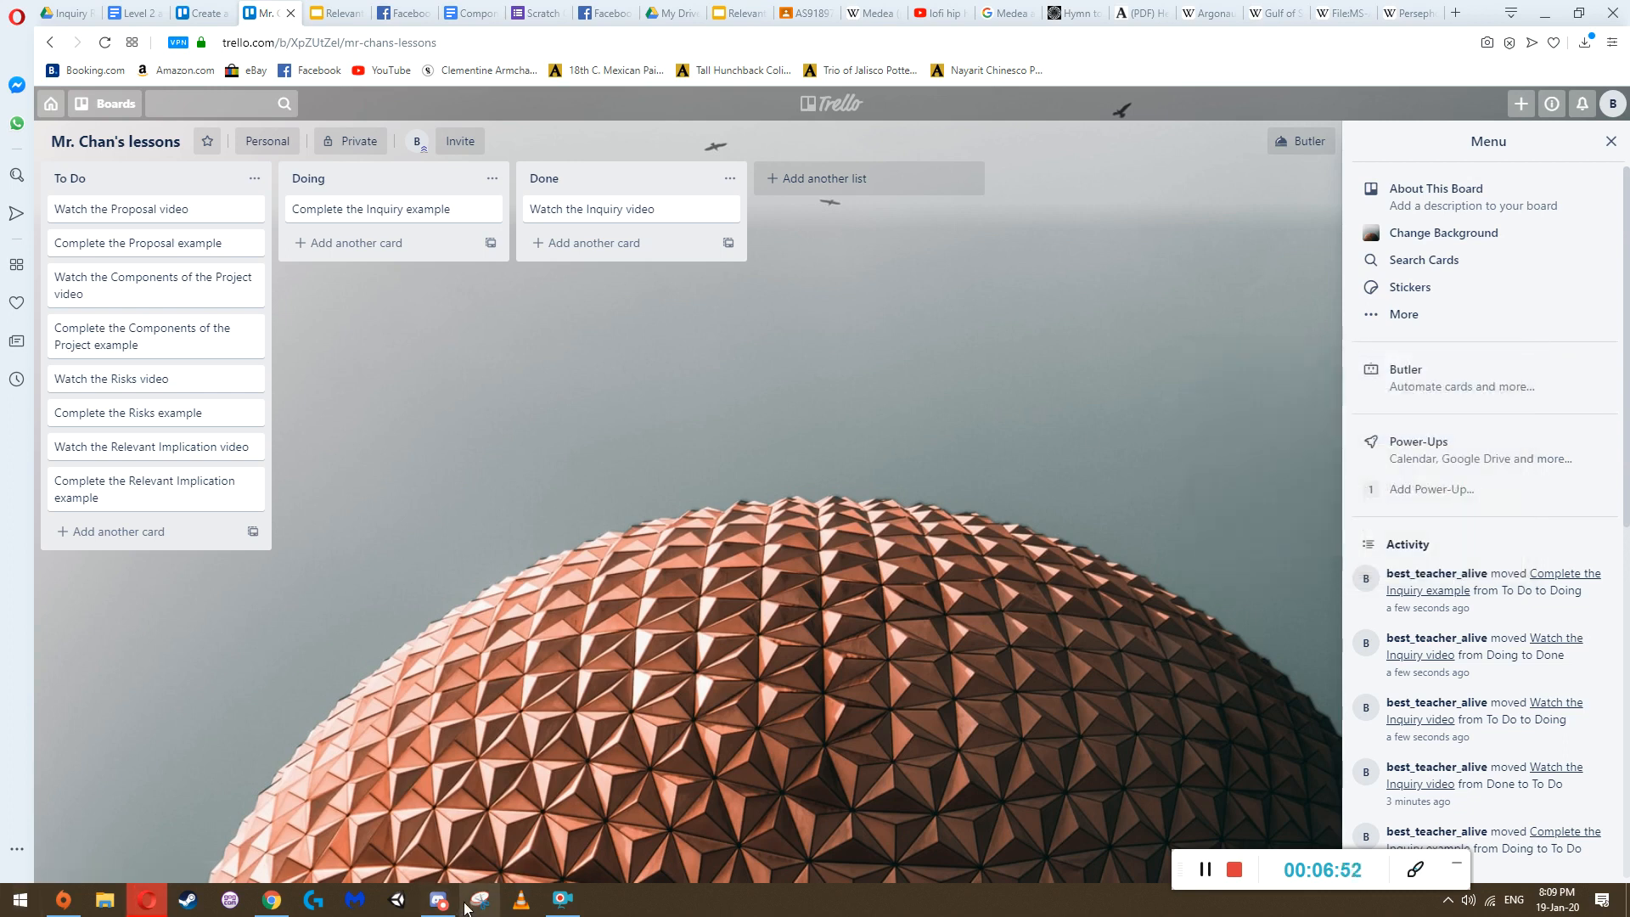
{"action": "left_click", "coordinate": [10, 905]}
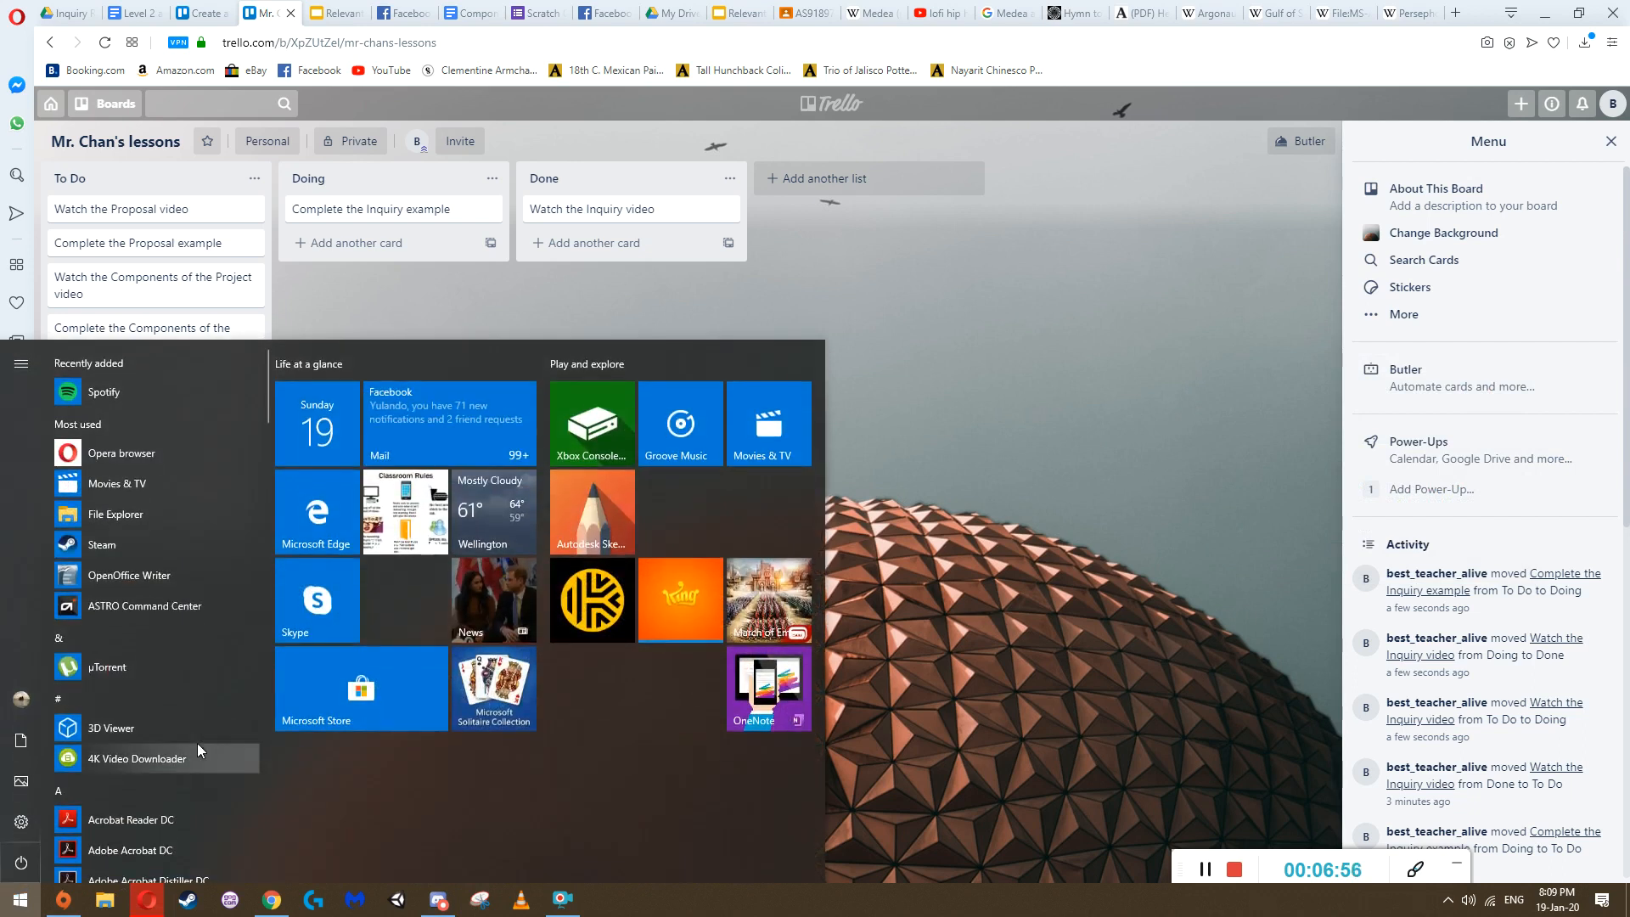
{"action": "type", "text": "snipping"}
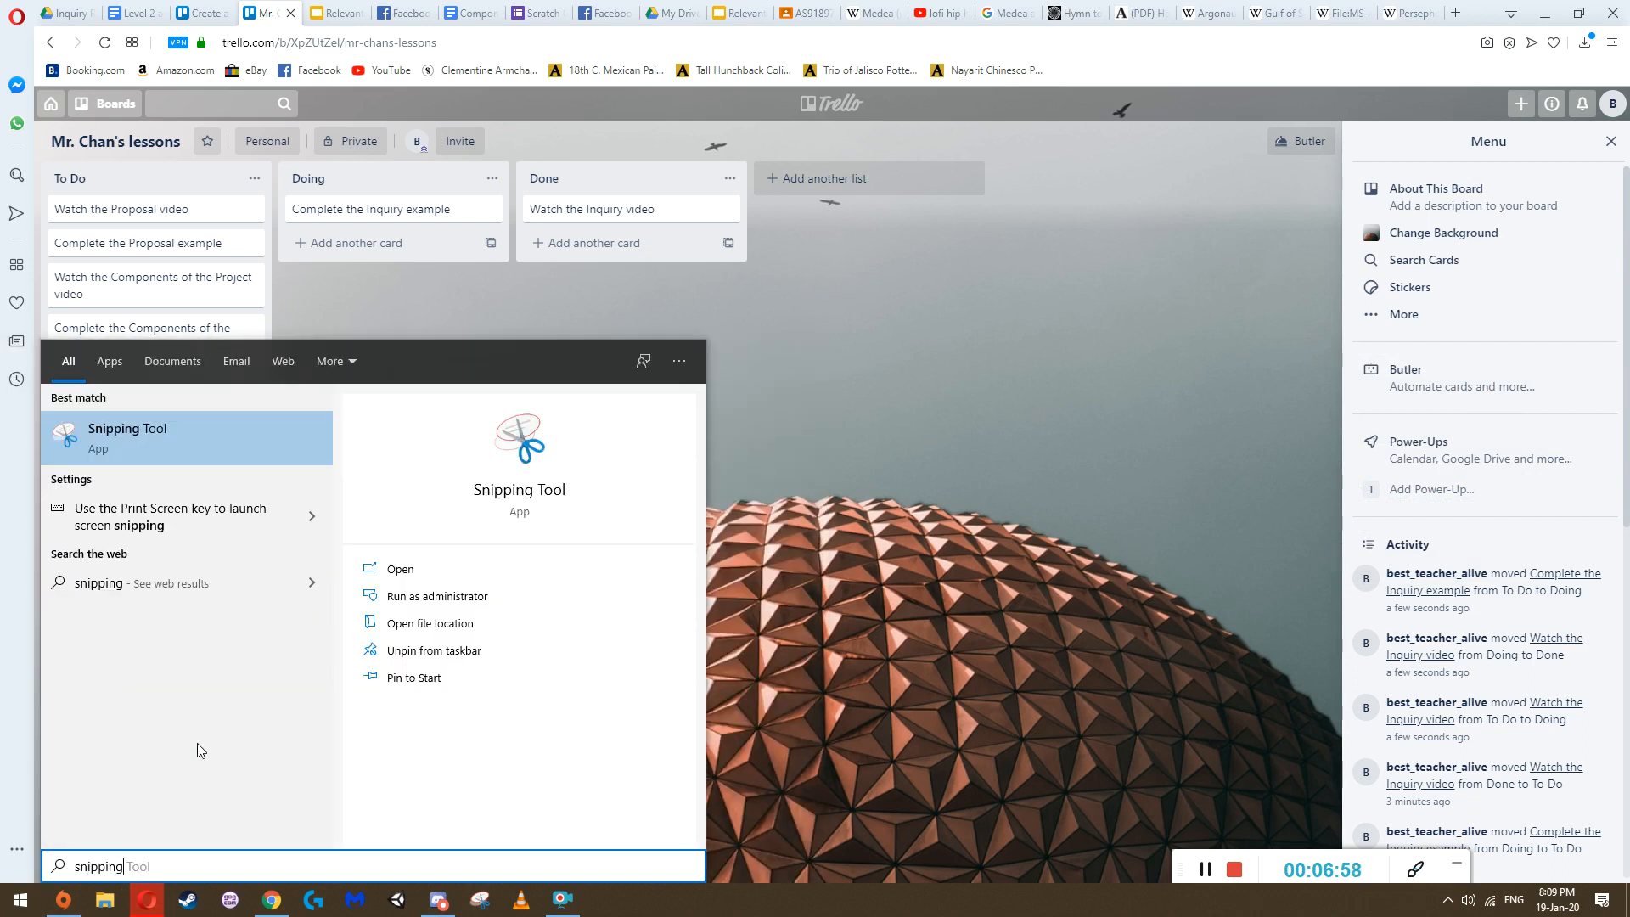
{"action": "key", "text": "Return"}
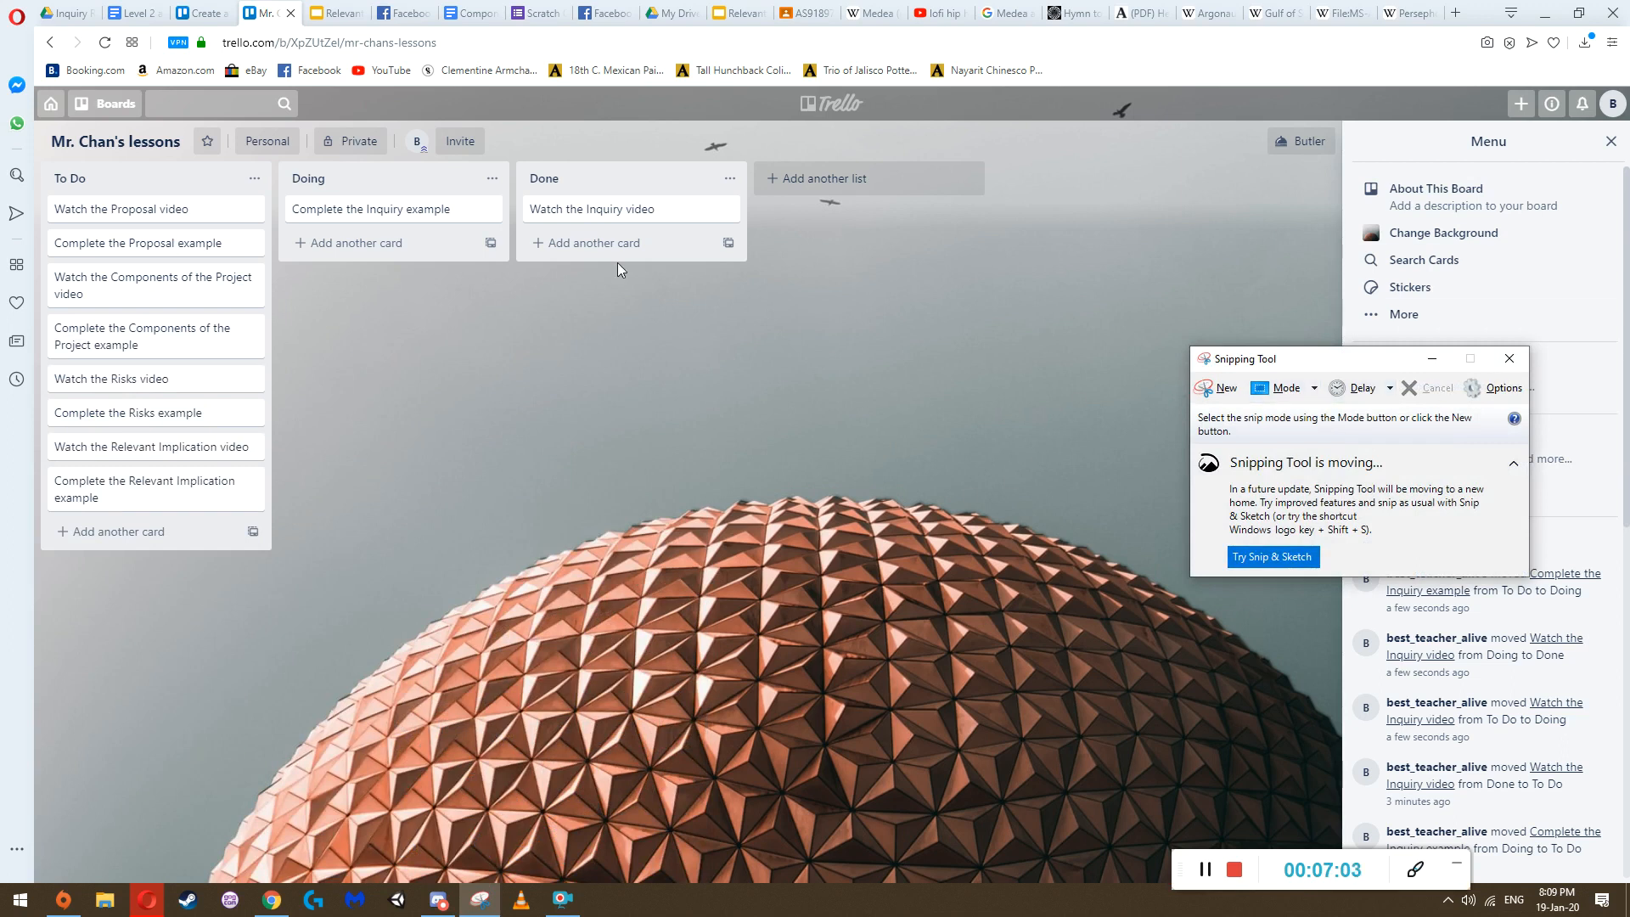
{"action": "left_click", "coordinate": [1214, 388]}
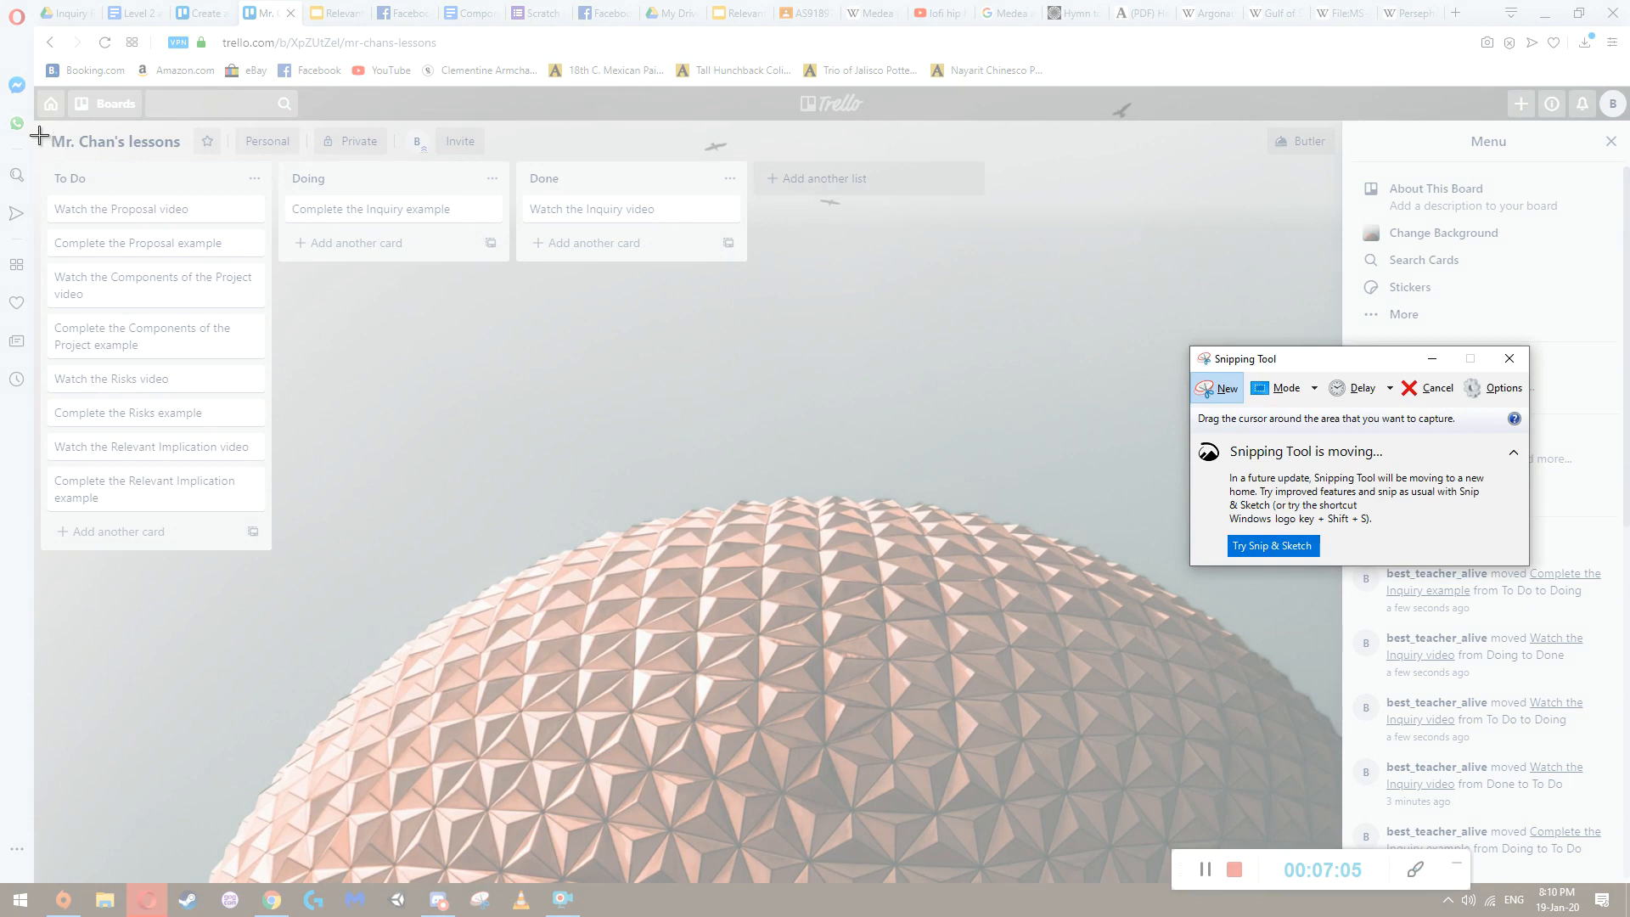
{"action": "left_click_drag", "start_coordinate": [37, 125], "coordinate": [752, 563]}
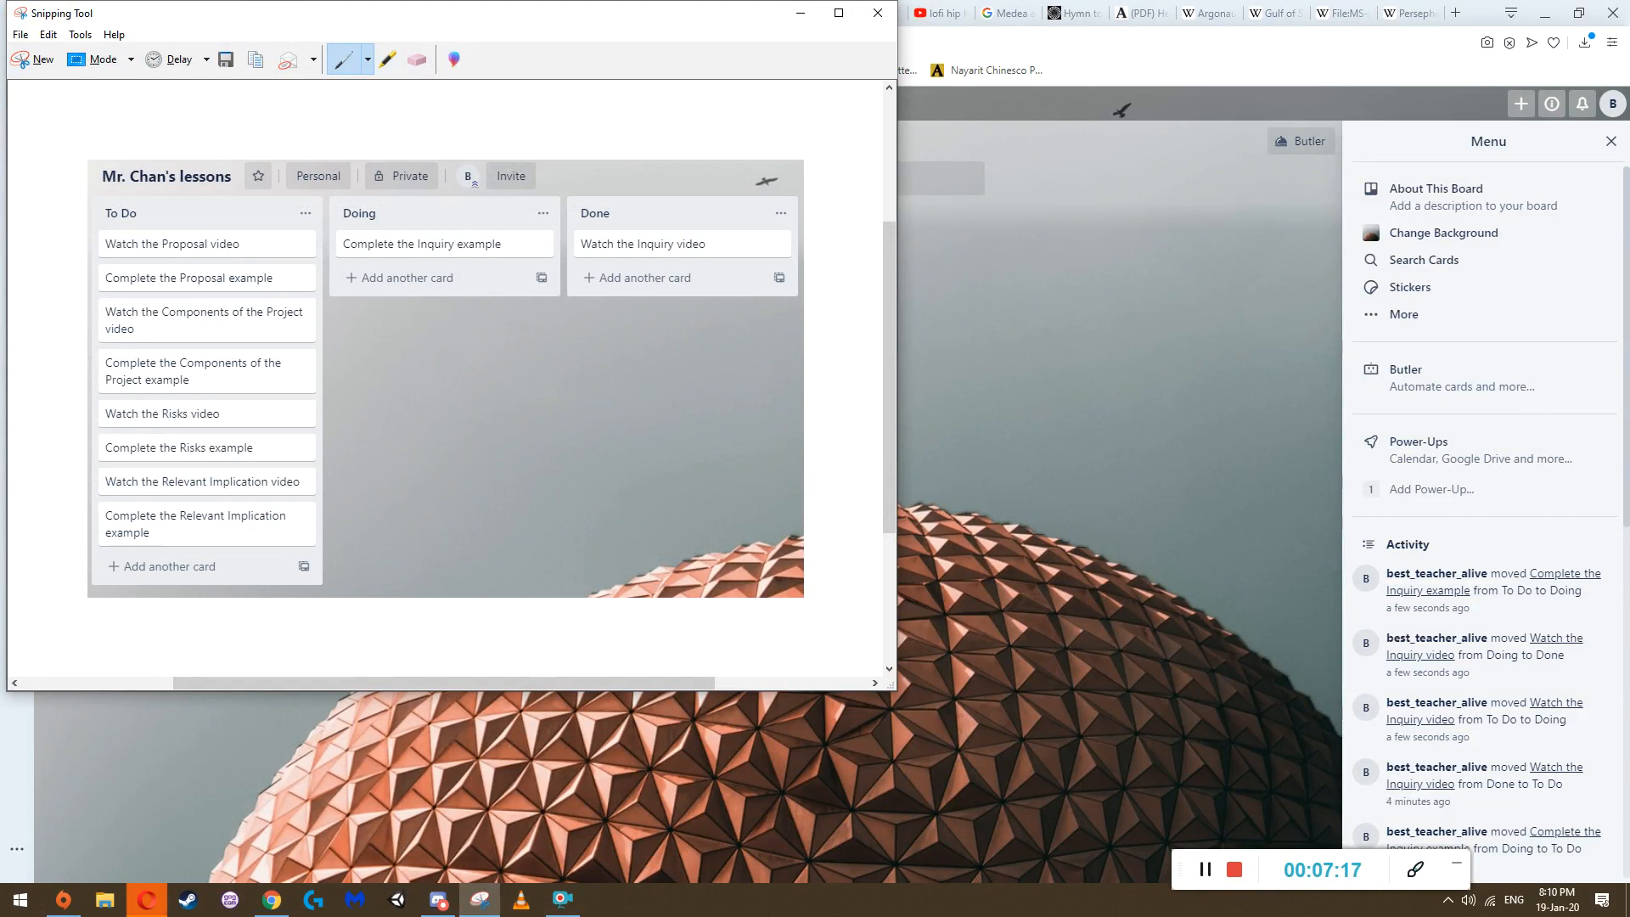
Save the snip to the Desktop as a PNG file named Capture and close Snipping Tool
{"action": "left_click", "coordinate": [20, 36]}
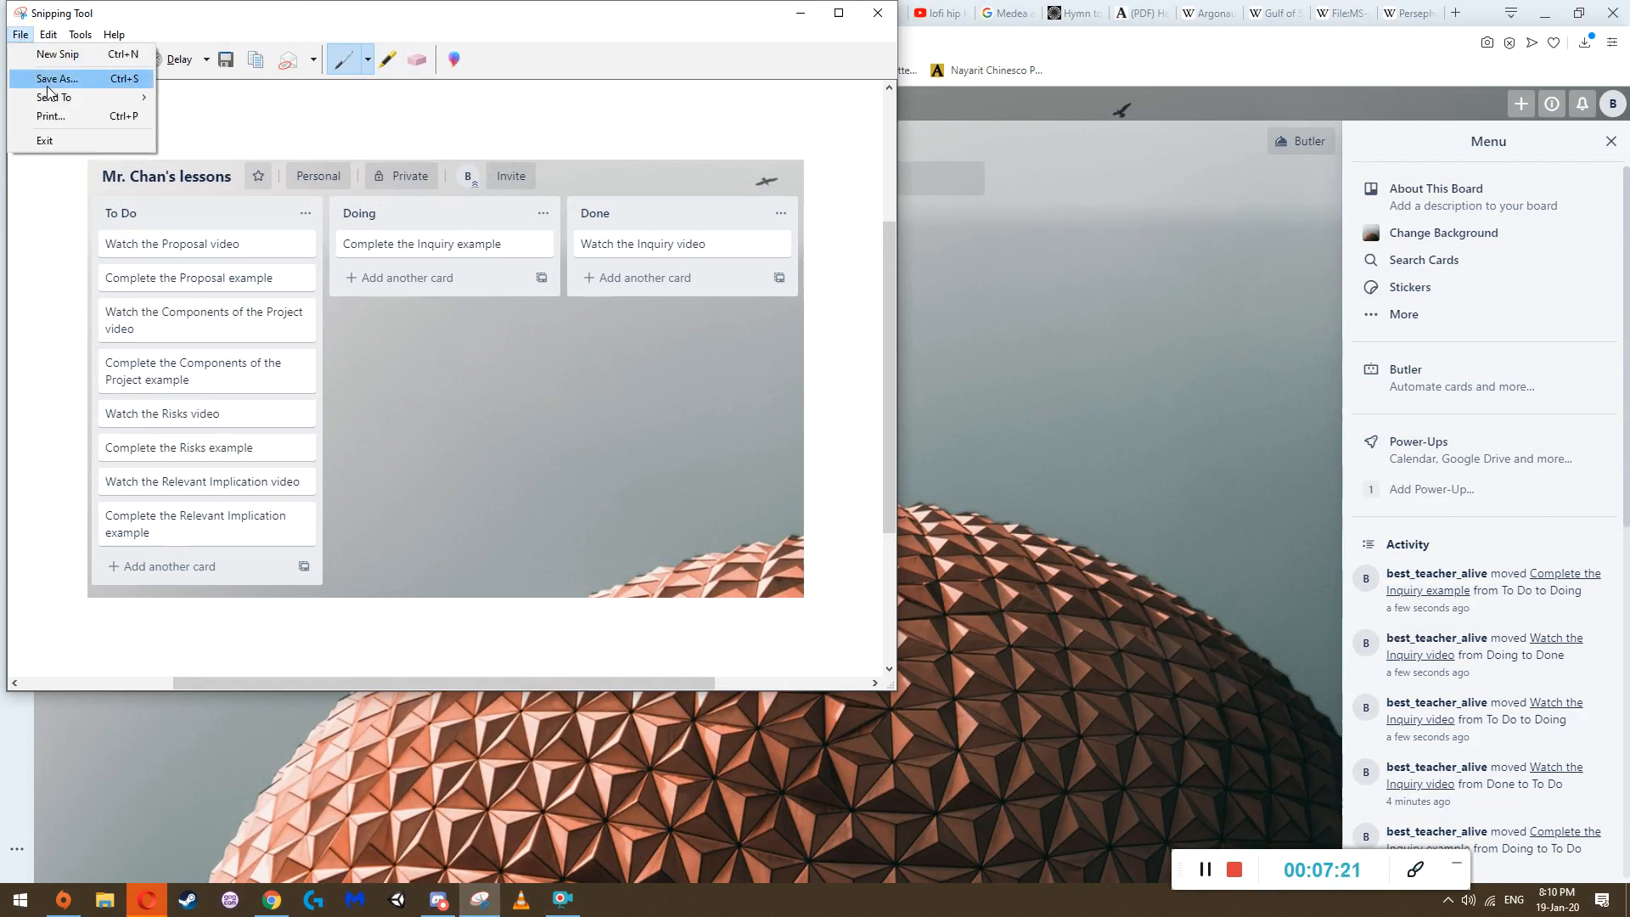
{"action": "left_click", "coordinate": [47, 85]}
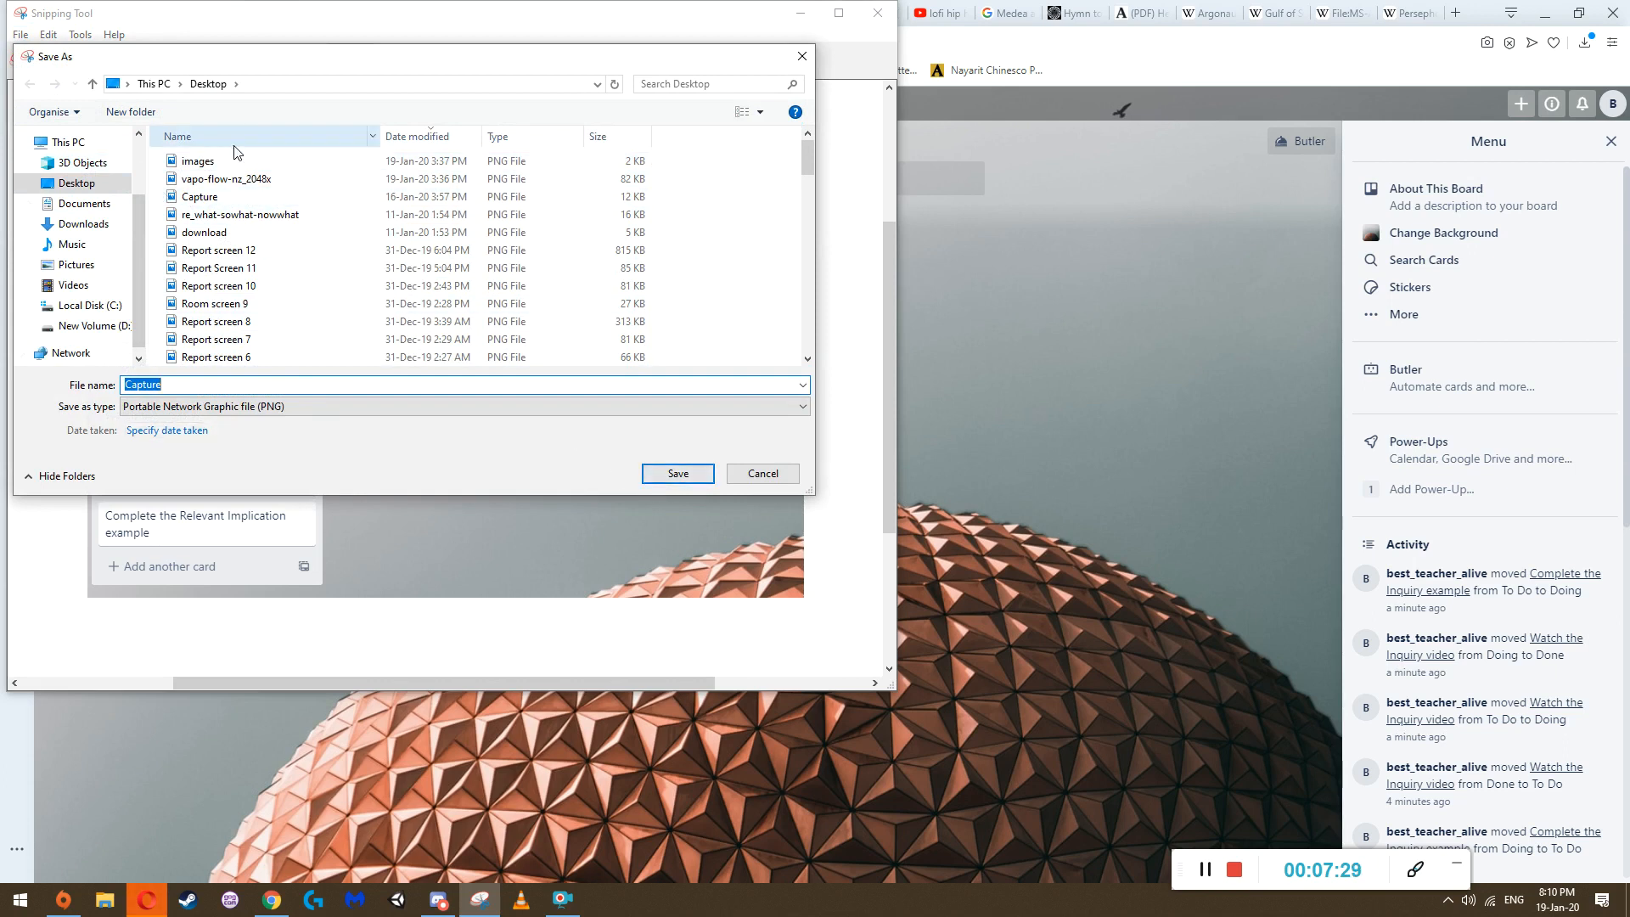
{"action": "left_click", "coordinate": [678, 472]}
{"action": "left_click", "coordinate": [849, 452]}
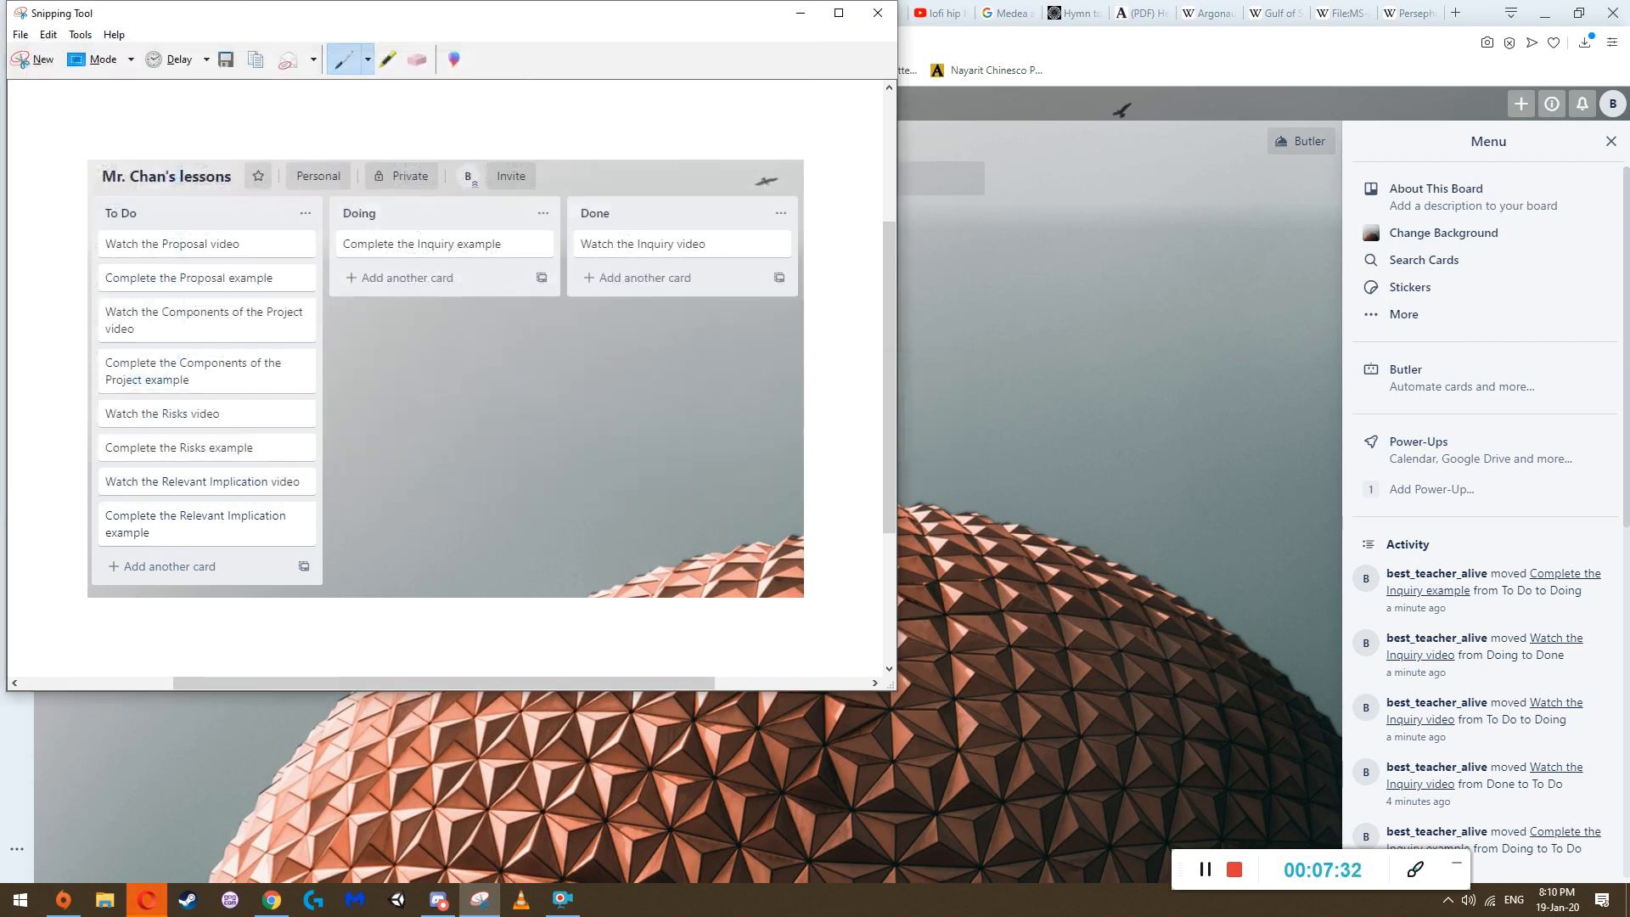
{"action": "left_click", "coordinate": [877, 13]}
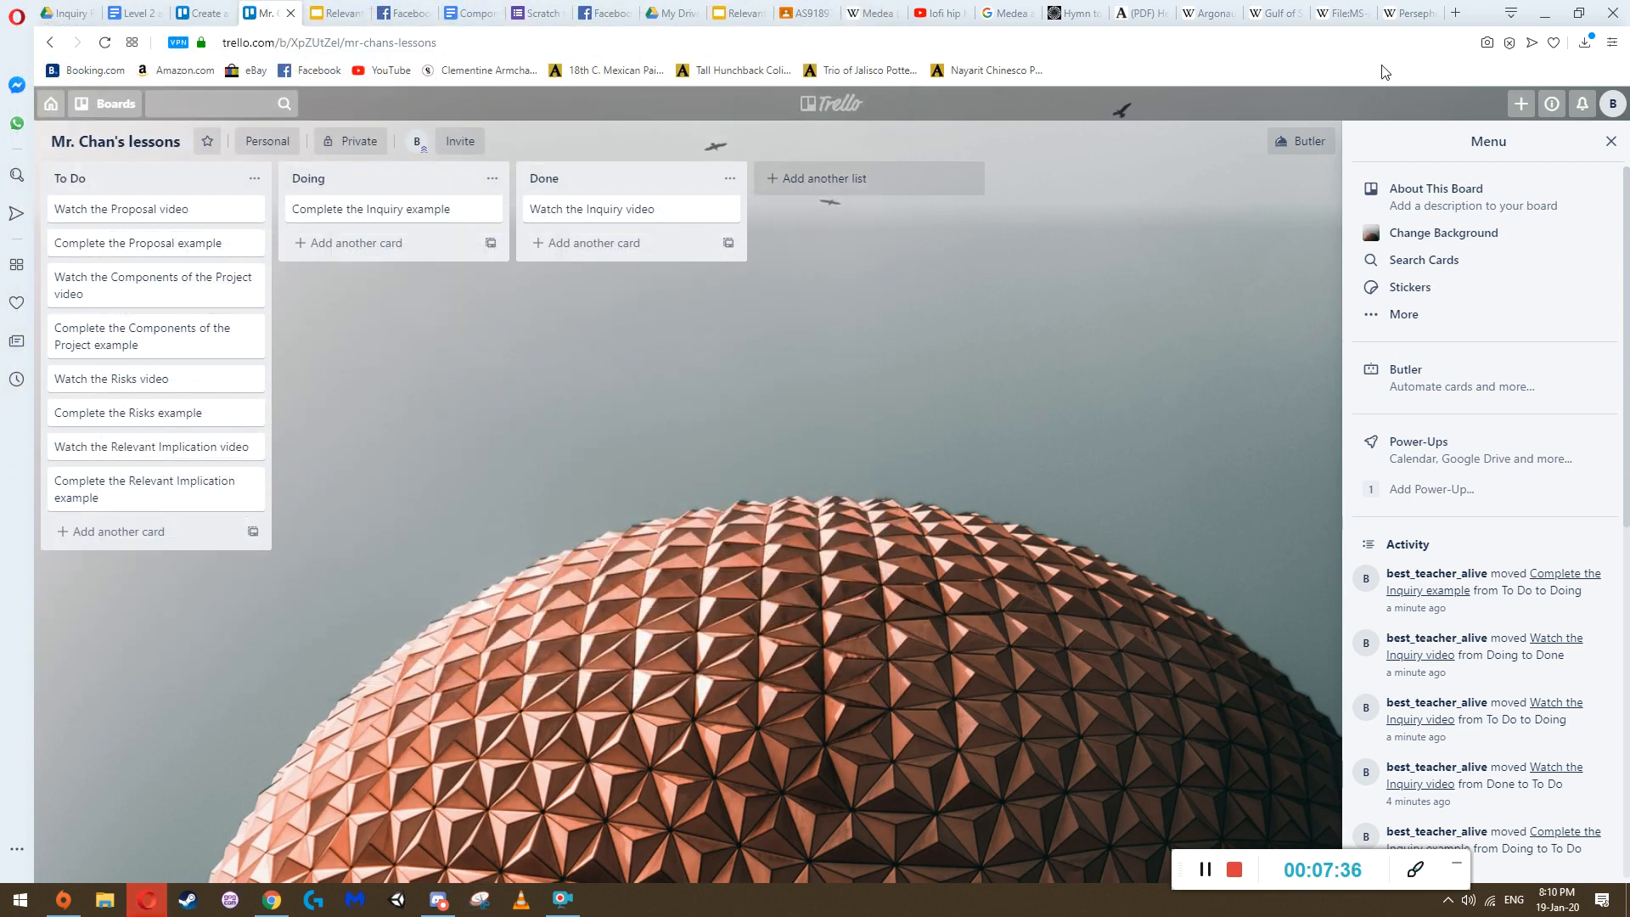
Search for Google Drive in a new browser tab, go to Google Docs and create a blank document
{"action": "left_click", "coordinate": [1455, 15]}
{"action": "type", "text": "google d"}
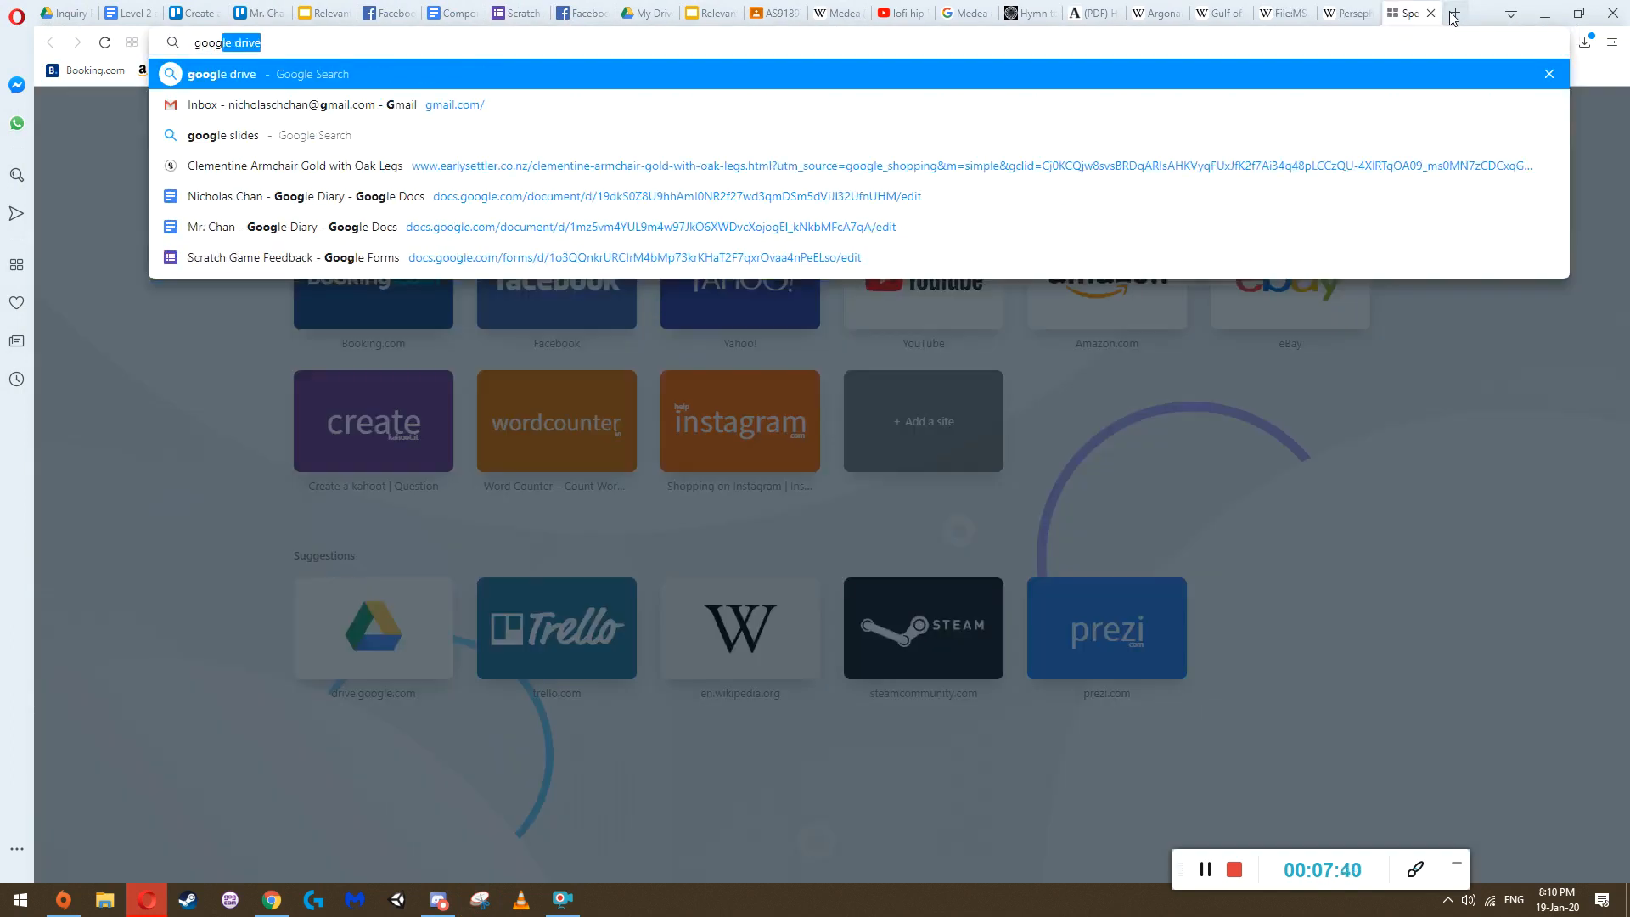
{"action": "type", "text": "rive"}
{"action": "key", "text": "Return"}
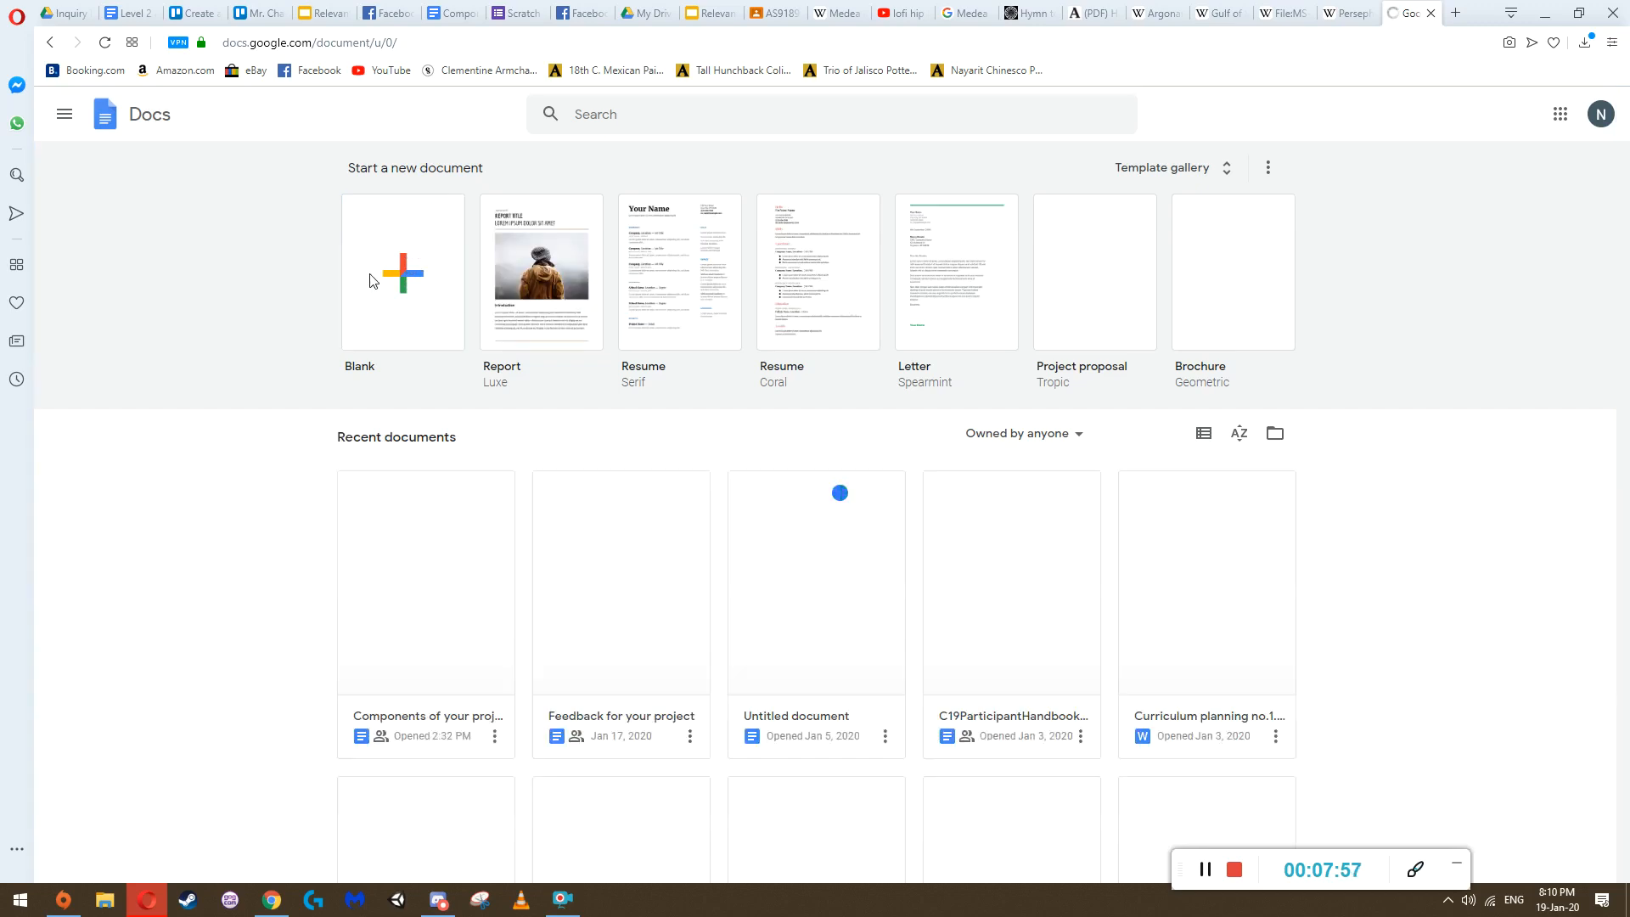
{"action": "left_click", "coordinate": [416, 248]}
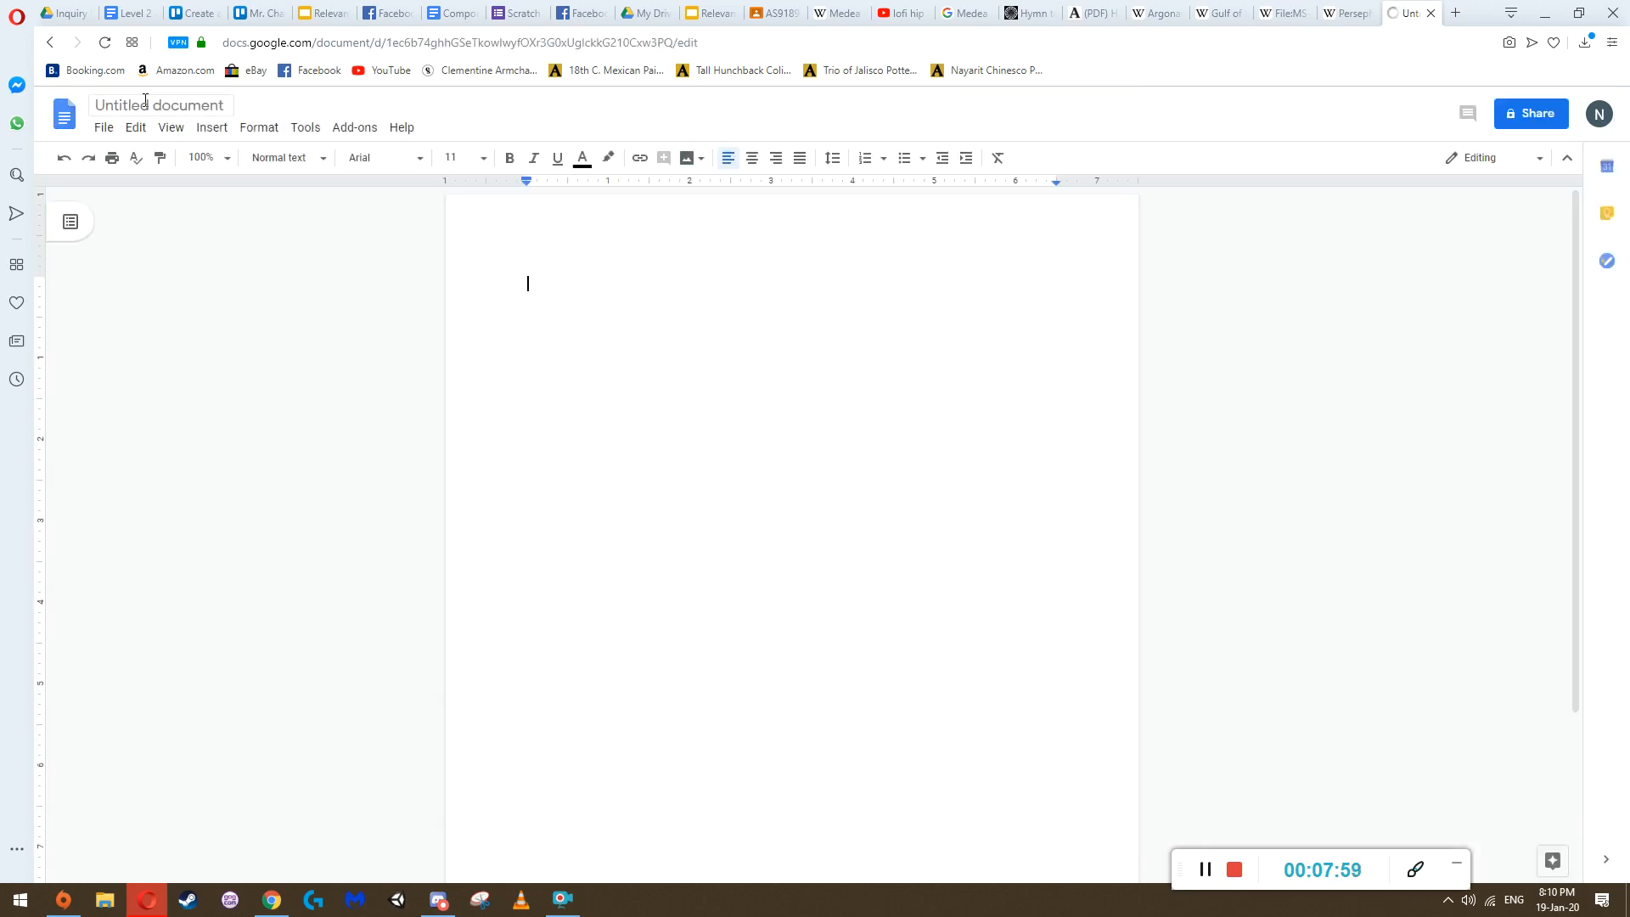
Rename the untitled document with the author's full name followed by "- Google Diary"
{"action": "left_click", "coordinate": [145, 100]}
{"action": "key", "text": "BackSpace"}
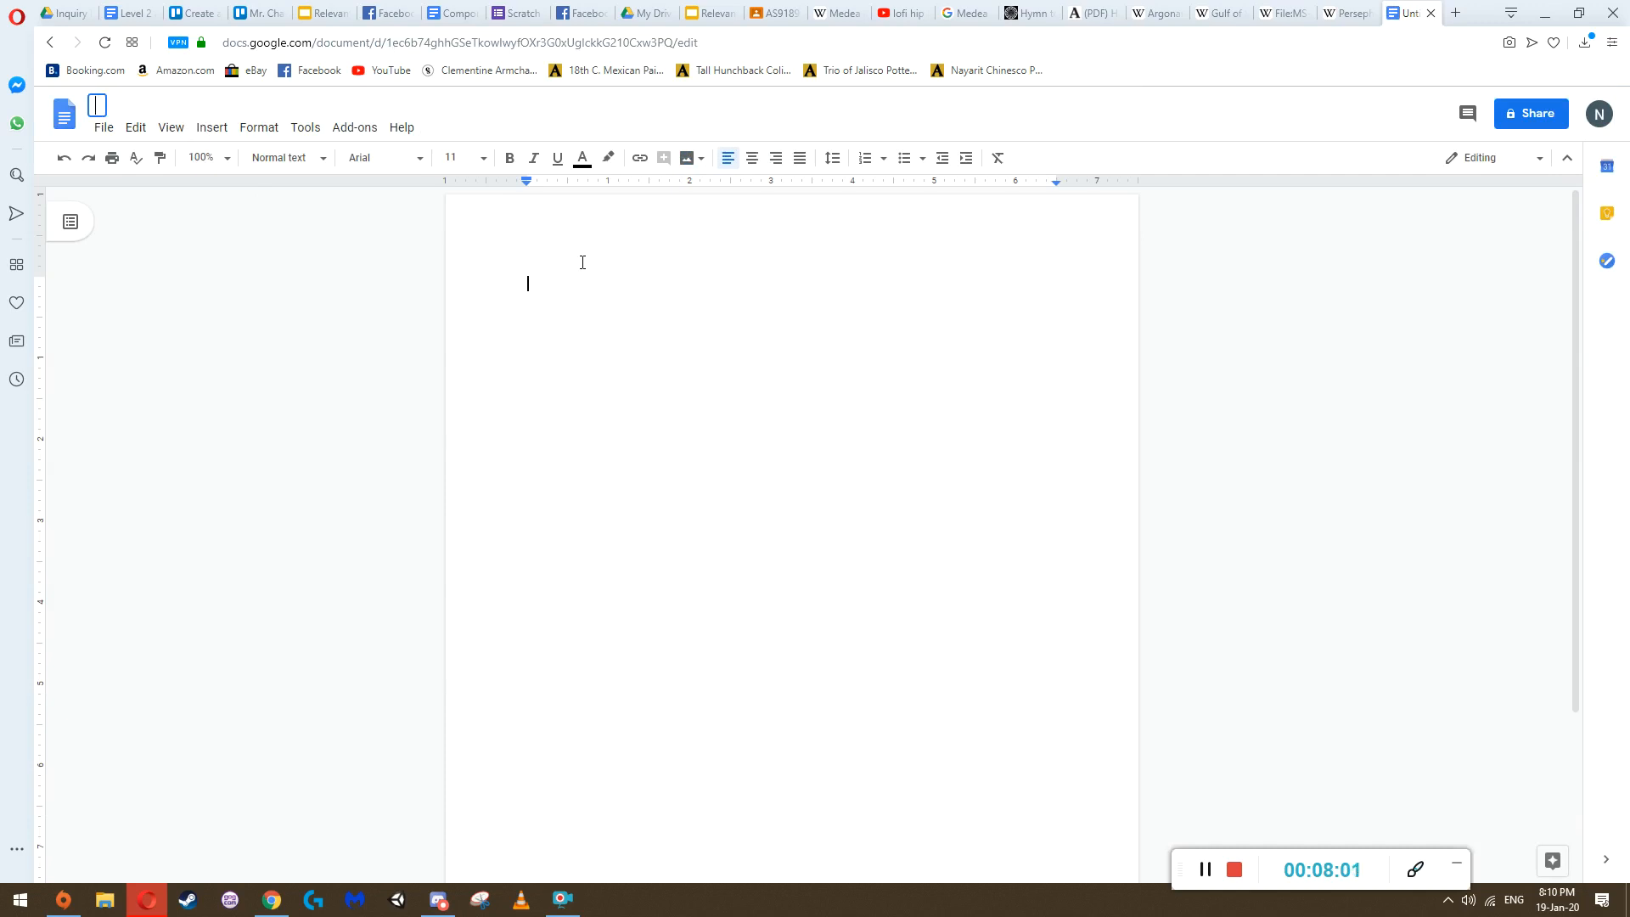
{"action": "type", "text": "Nicholas Chan -"}
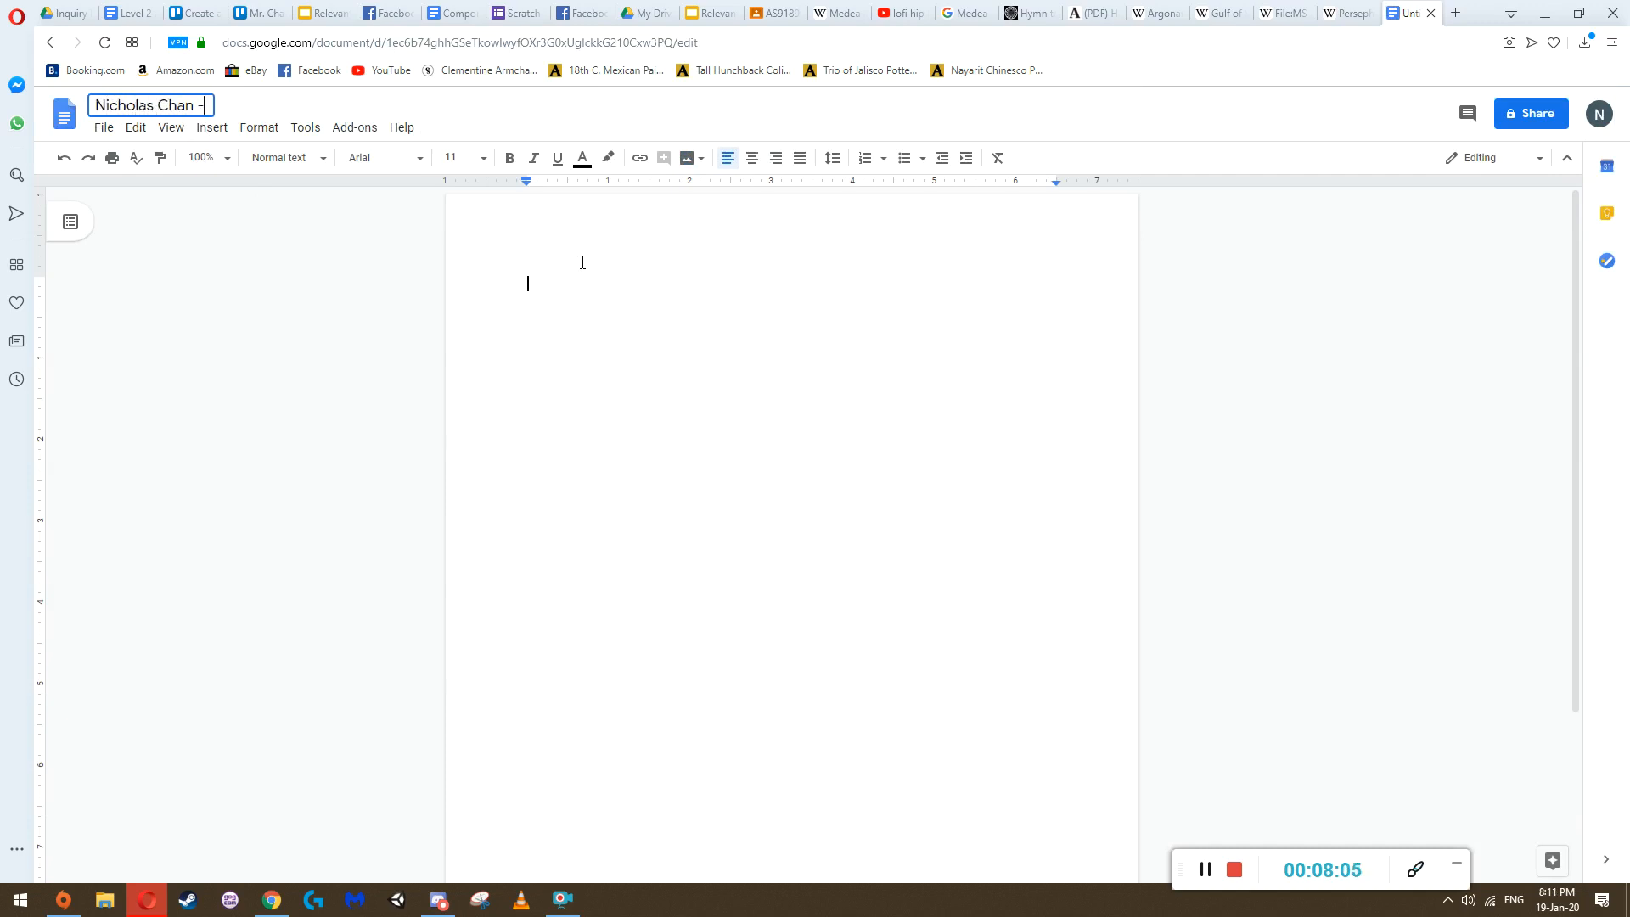
{"action": "type", "text": " Google Diary"}
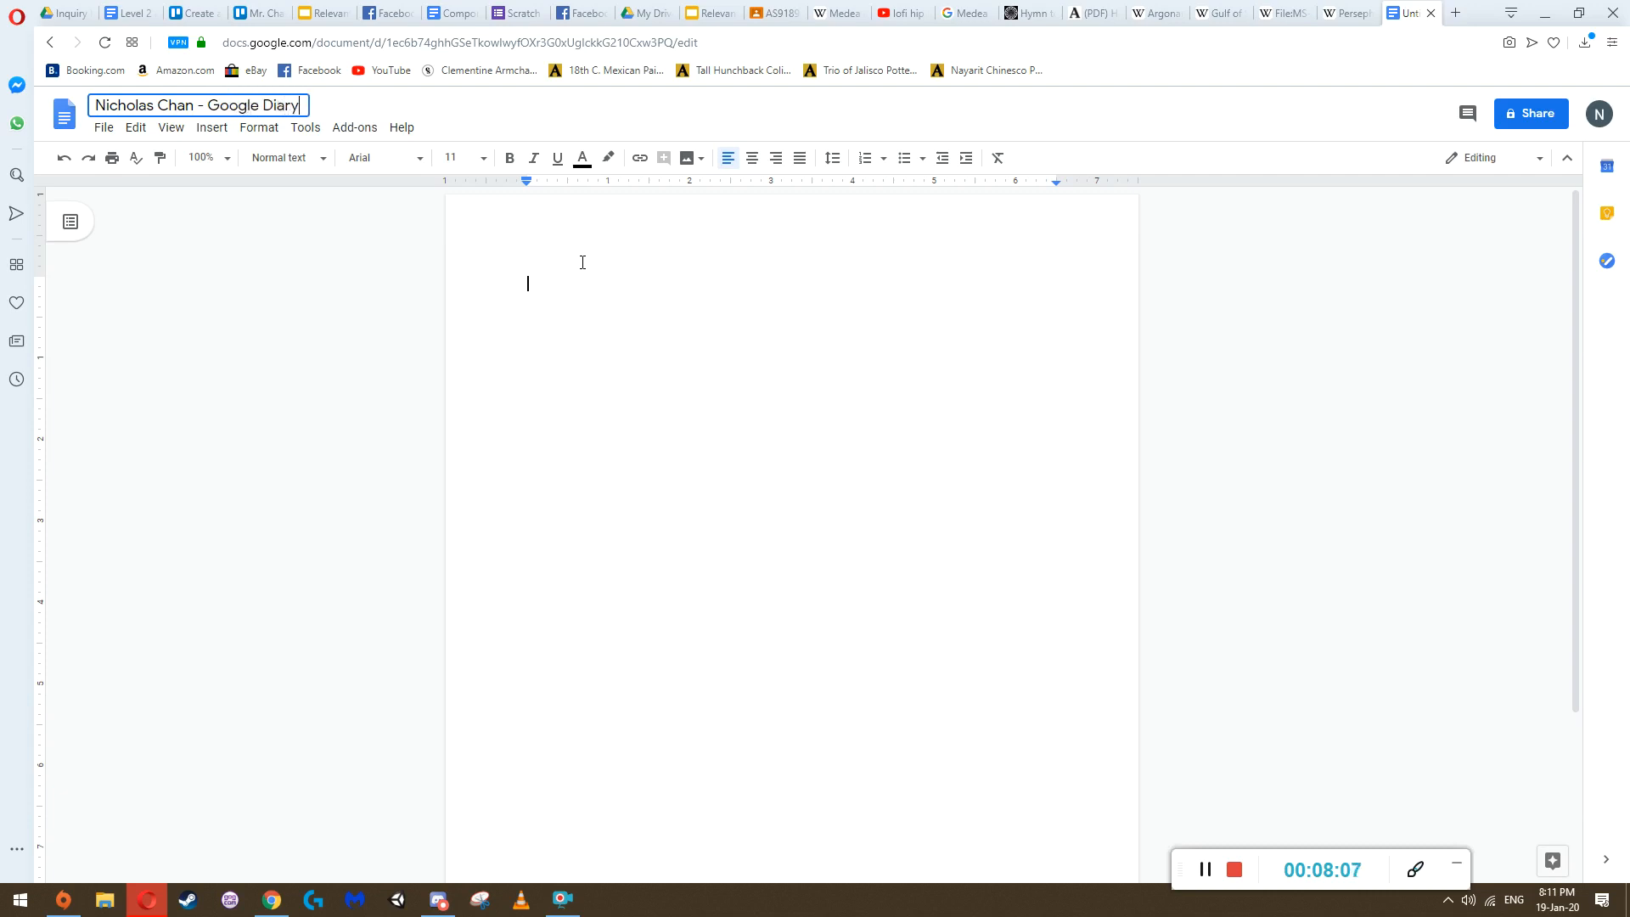
{"action": "right_click", "coordinate": [582, 262]}
{"action": "left_click", "coordinate": [249, 208]}
{"action": "left_click", "coordinate": [176, 103]}
{"action": "left_click_drag", "start_coordinate": [188, 103], "coordinate": [94, 102]}
{"action": "left_click", "coordinate": [157, 102]}
{"action": "left_click", "coordinate": [205, 103]}
{"action": "triple_click", "coordinate": [206, 104]}
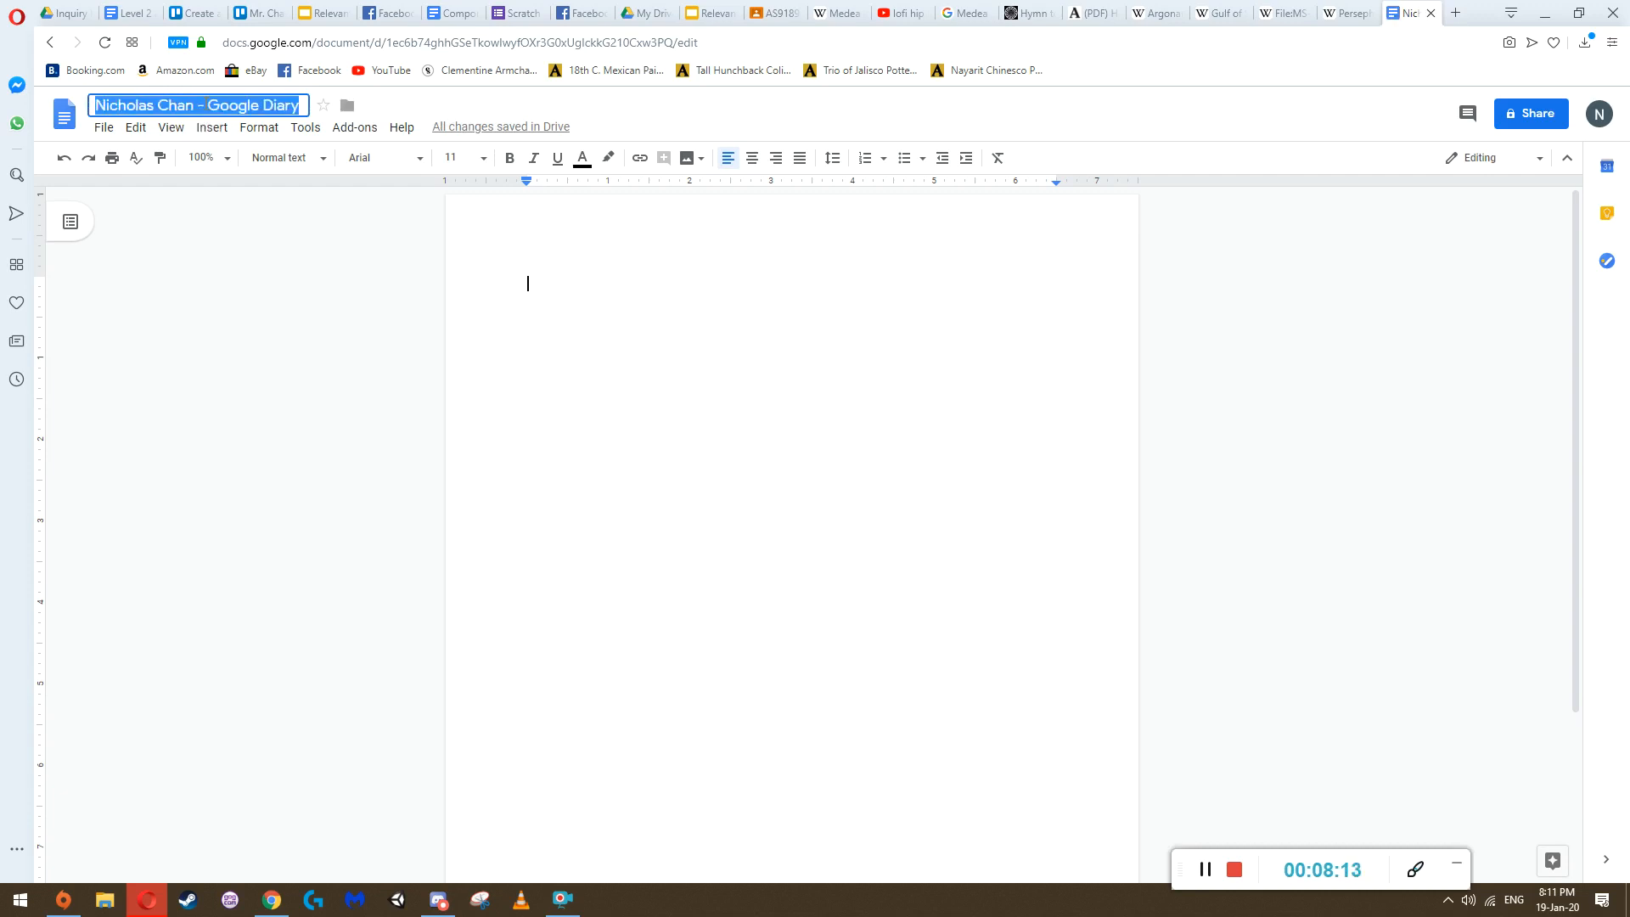
{"action": "double_click", "coordinate": [202, 103]}
{"action": "left_click_drag", "start_coordinate": [207, 105], "coordinate": [299, 104]}
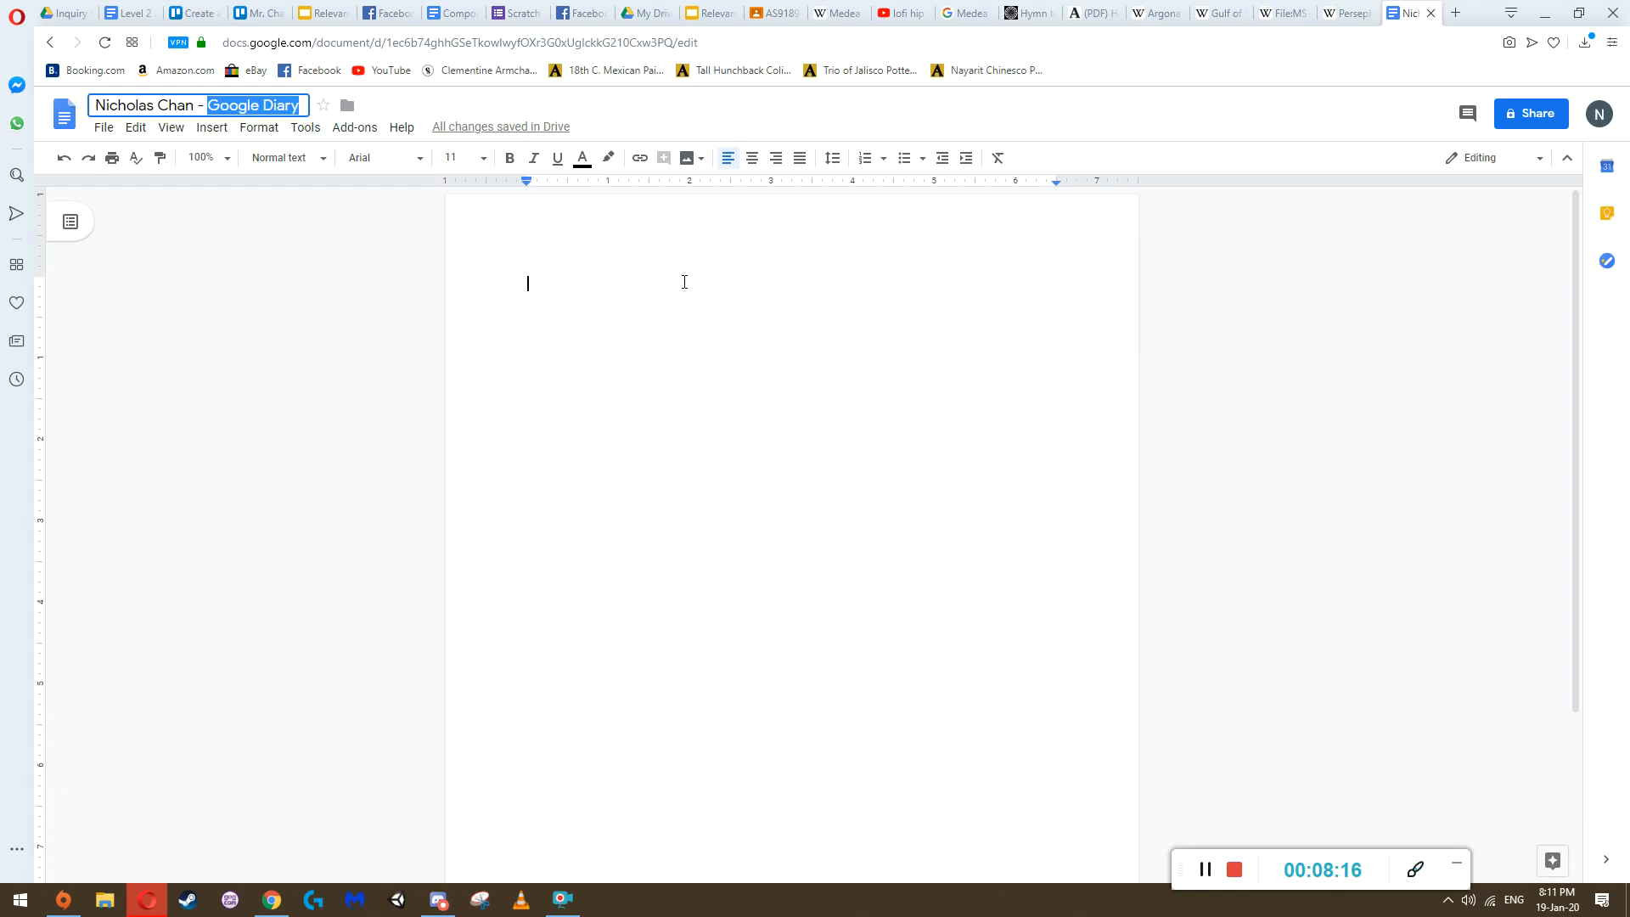
{"action": "left_click", "coordinate": [614, 293]}
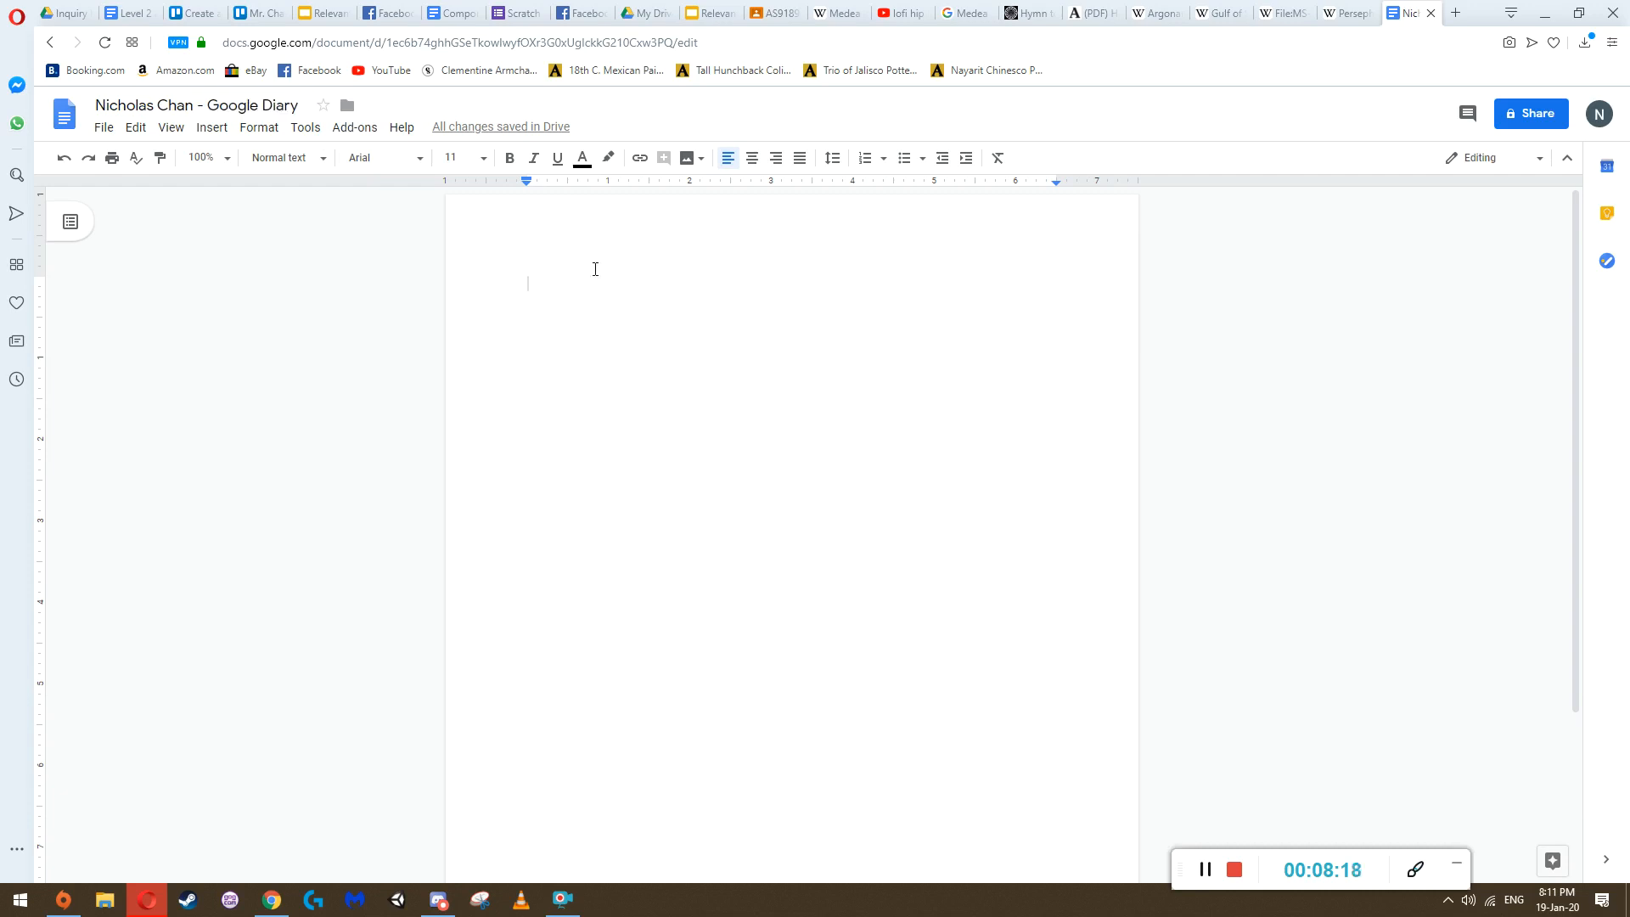
Copy the document's title and paste it as the first line of the page
{"action": "left_click", "coordinate": [211, 128]}
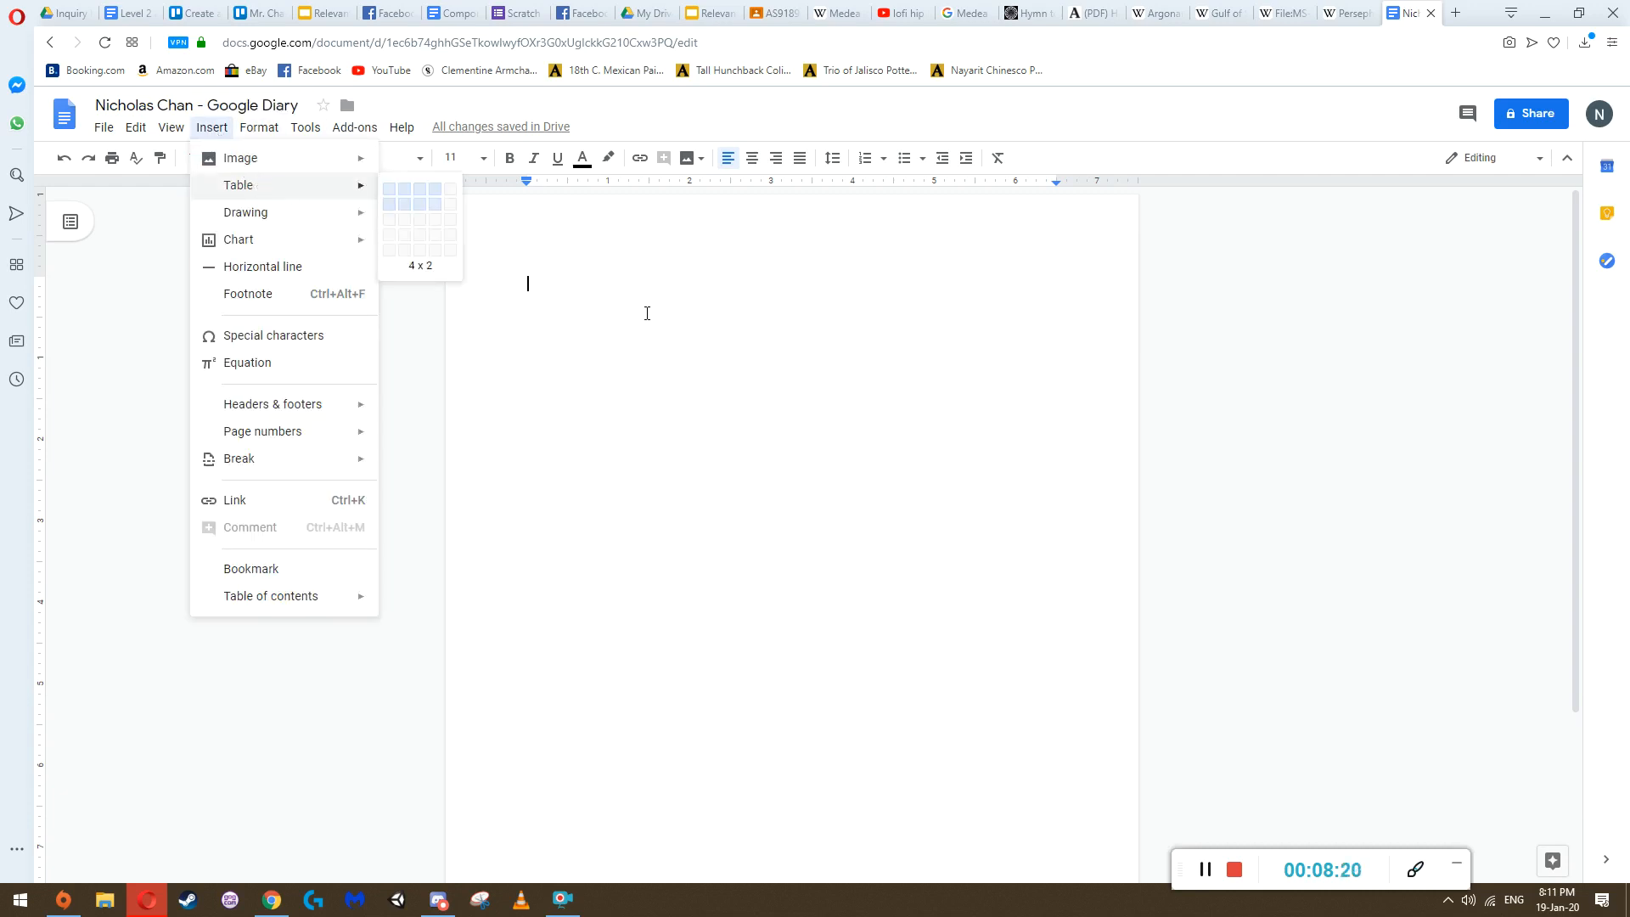
{"action": "left_click", "coordinate": [629, 280]}
{"action": "triple_click", "coordinate": [221, 105]}
{"action": "key", "text": "ctrl+c"}
{"action": "left_click", "coordinate": [576, 280]}
{"action": "key", "text": "ctrl+v"}
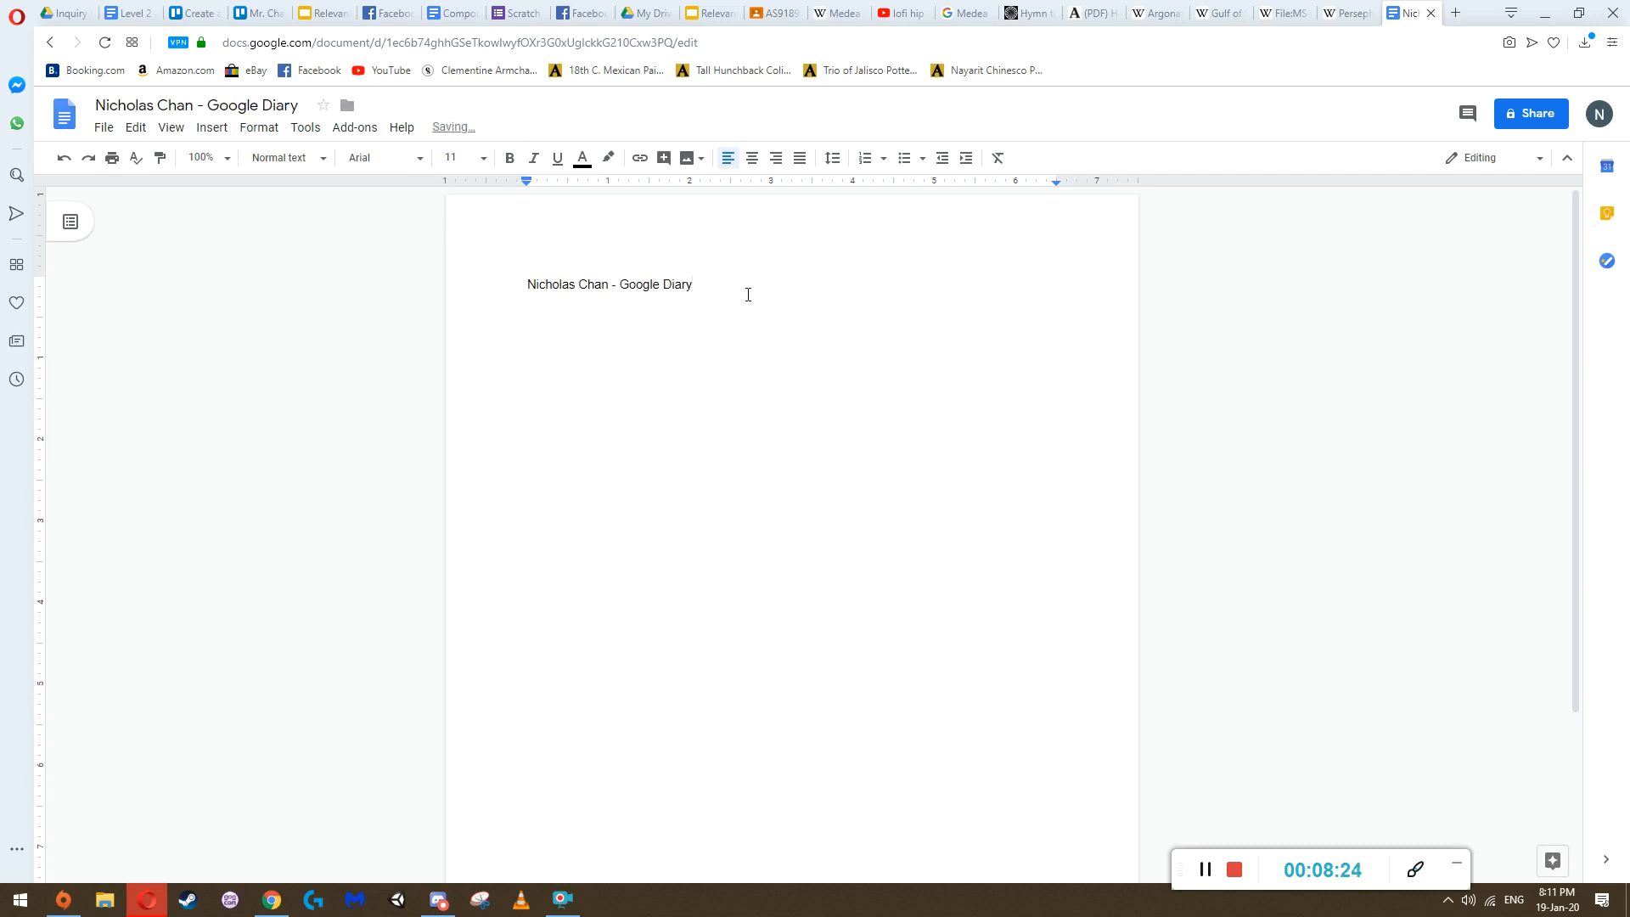
Format the diary heading on the page as 14-point bold text
{"action": "left_click_drag", "start_coordinate": [746, 291], "coordinate": [521, 278]}
{"action": "left_click", "coordinate": [456, 157]}
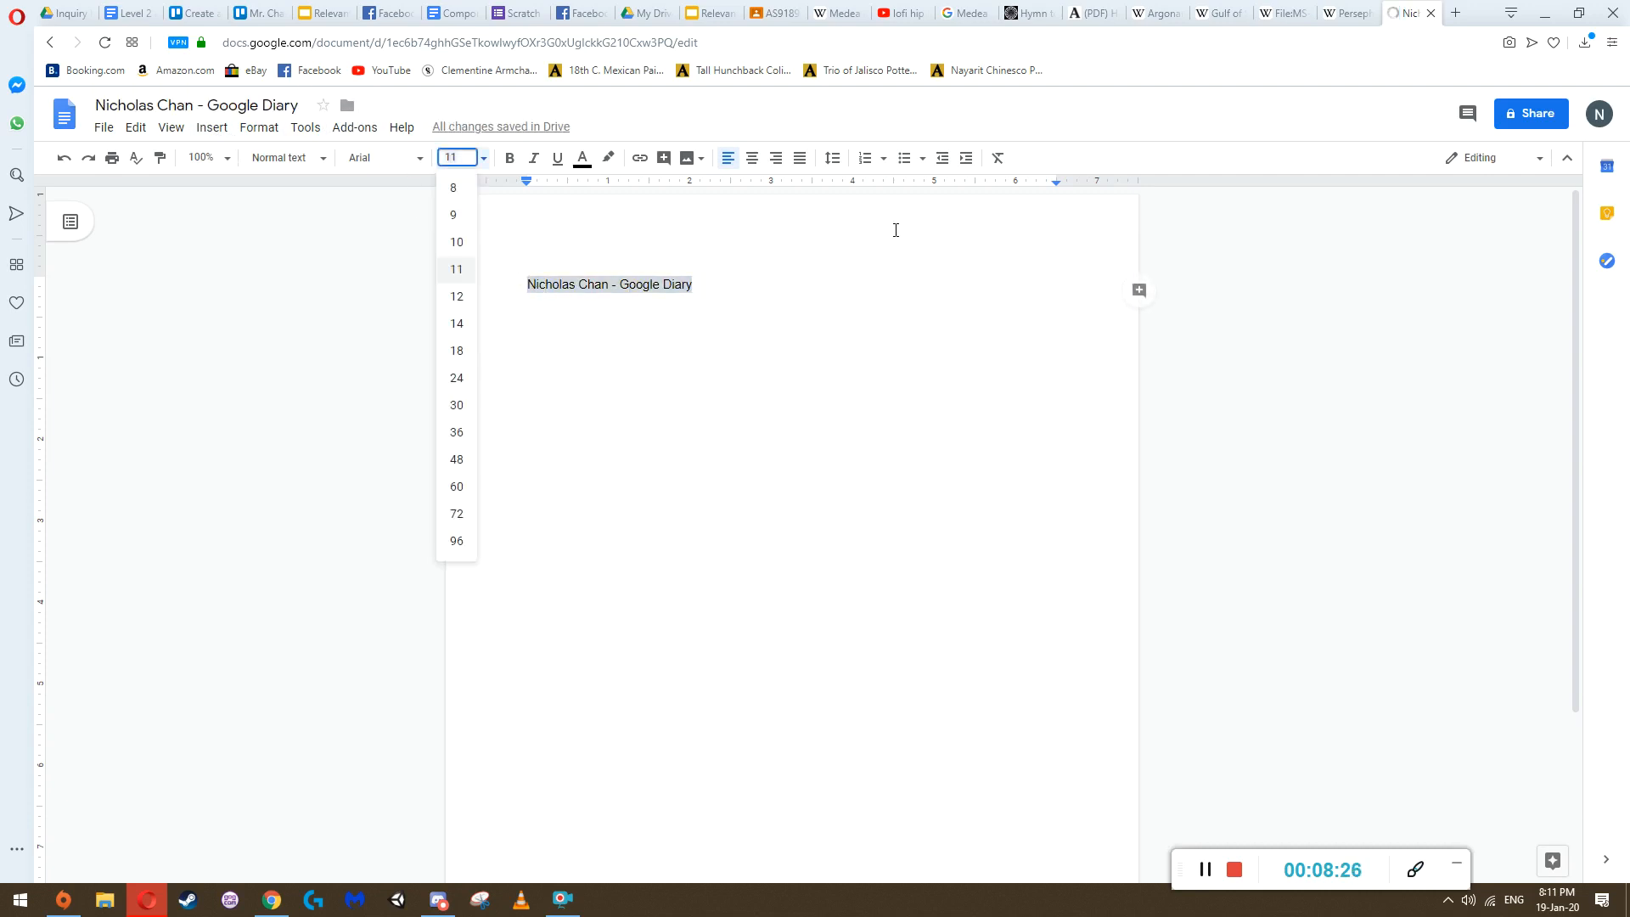
{"action": "type", "text": "14"}
{"action": "key", "text": "Return"}
{"action": "left_click", "coordinate": [378, 158]}
{"action": "left_click", "coordinate": [378, 158]}
{"action": "left_click", "coordinate": [509, 158]}
{"action": "left_click", "coordinate": [771, 291]}
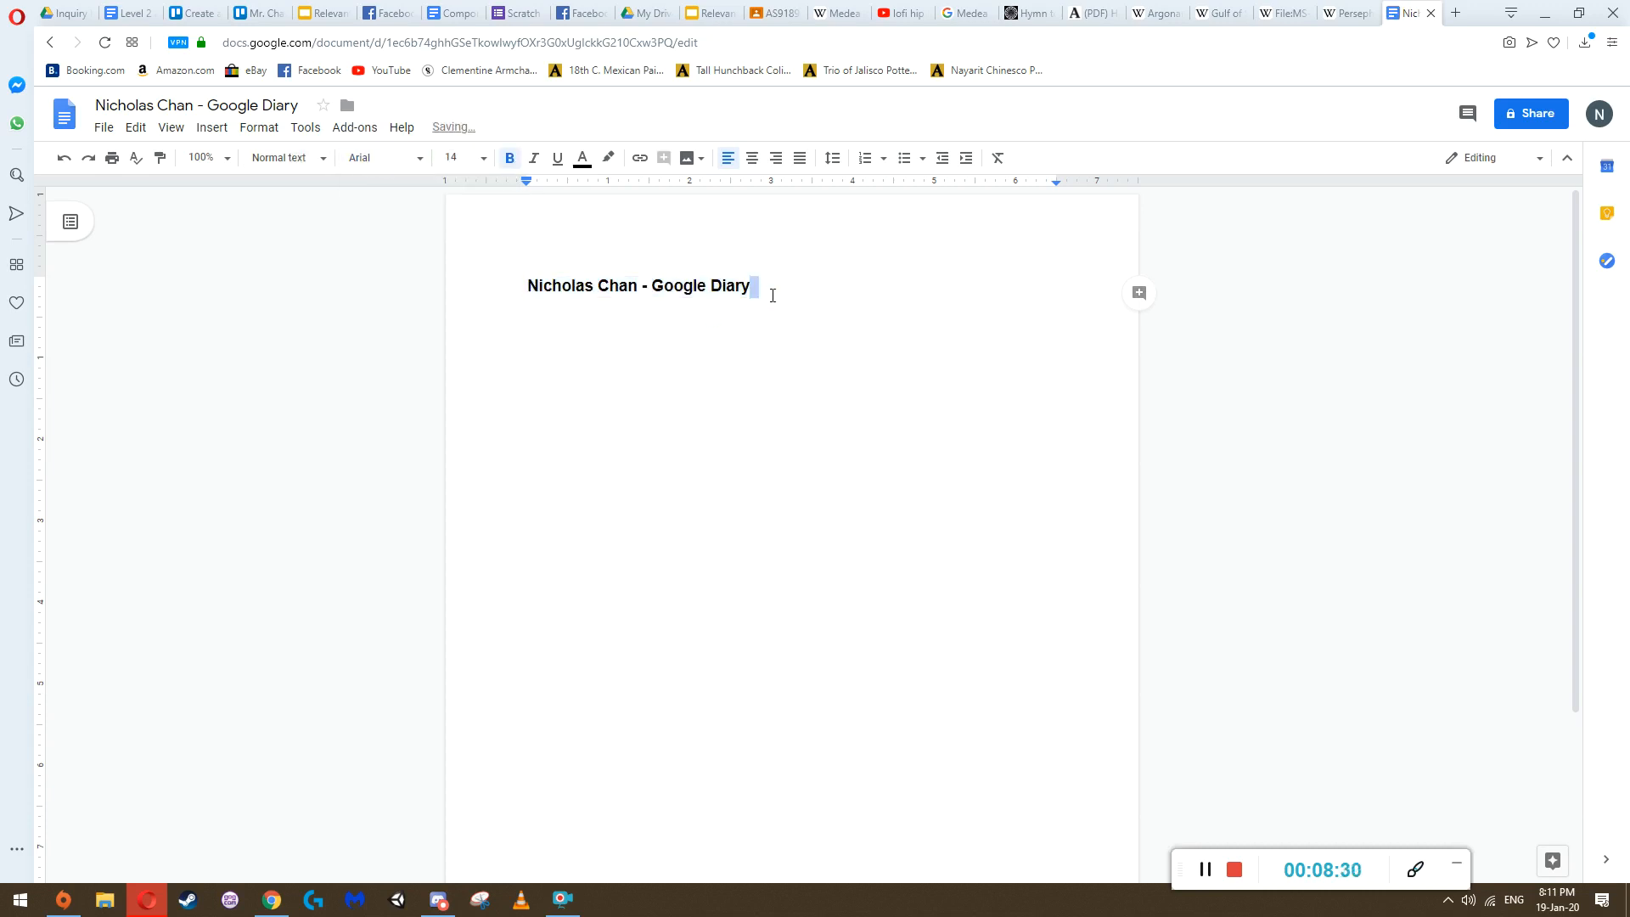
Insert a table with two columns and three rows on a new line below the heading
{"action": "key", "text": "Return"}
{"action": "left_click", "coordinate": [208, 129]}
{"action": "mouse_move", "coordinate": [237, 187]}
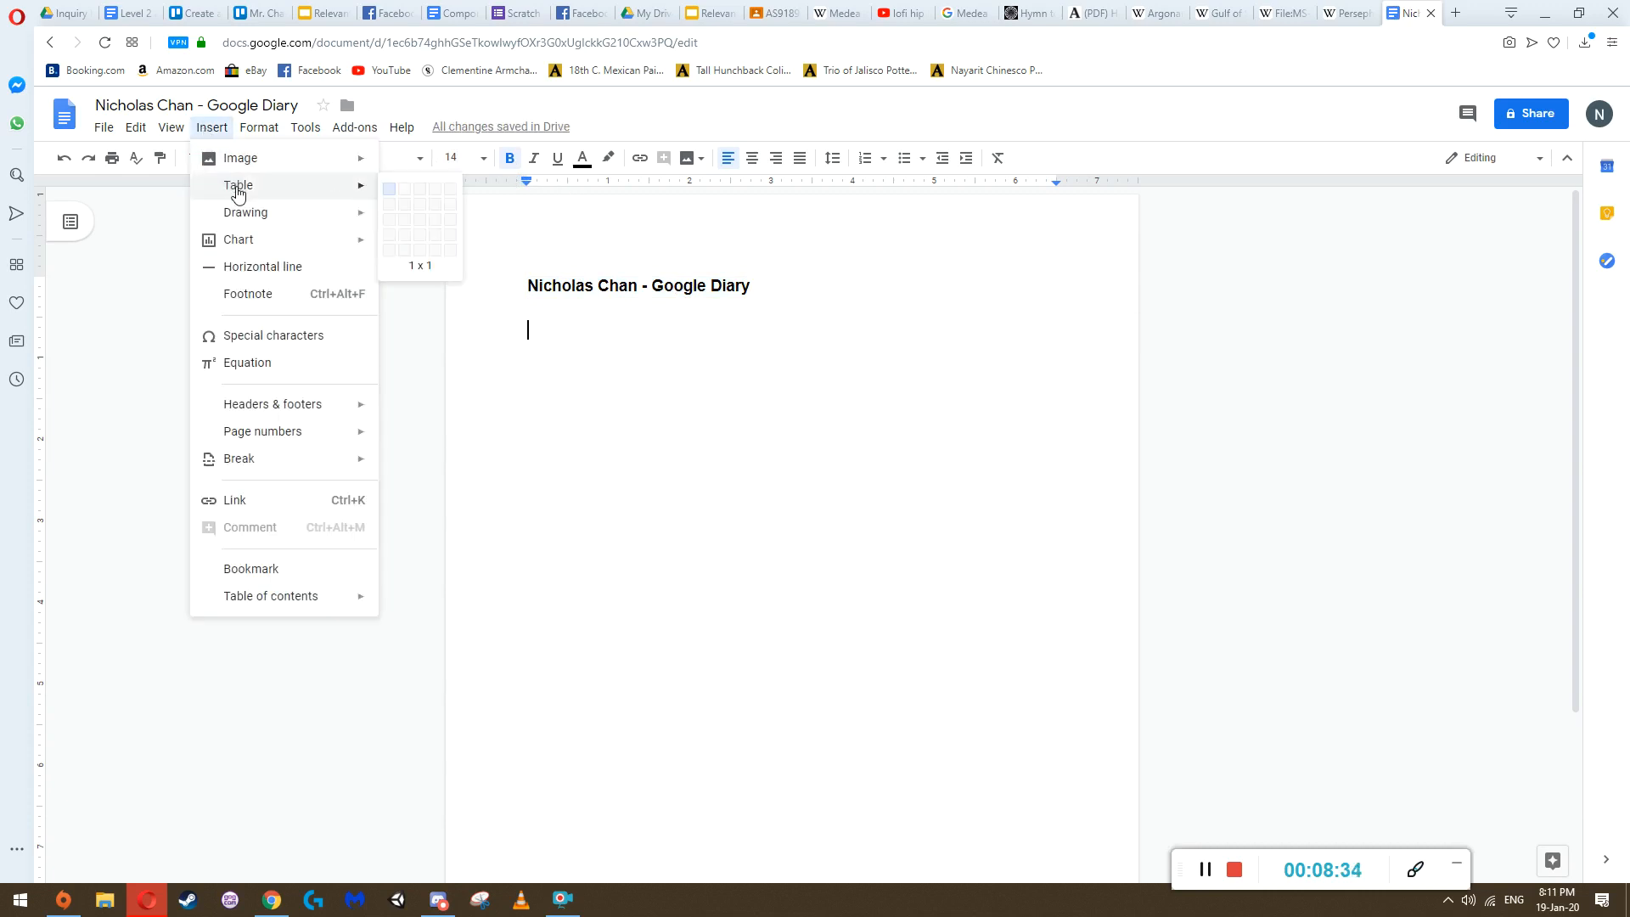
{"action": "left_click", "coordinate": [403, 225]}
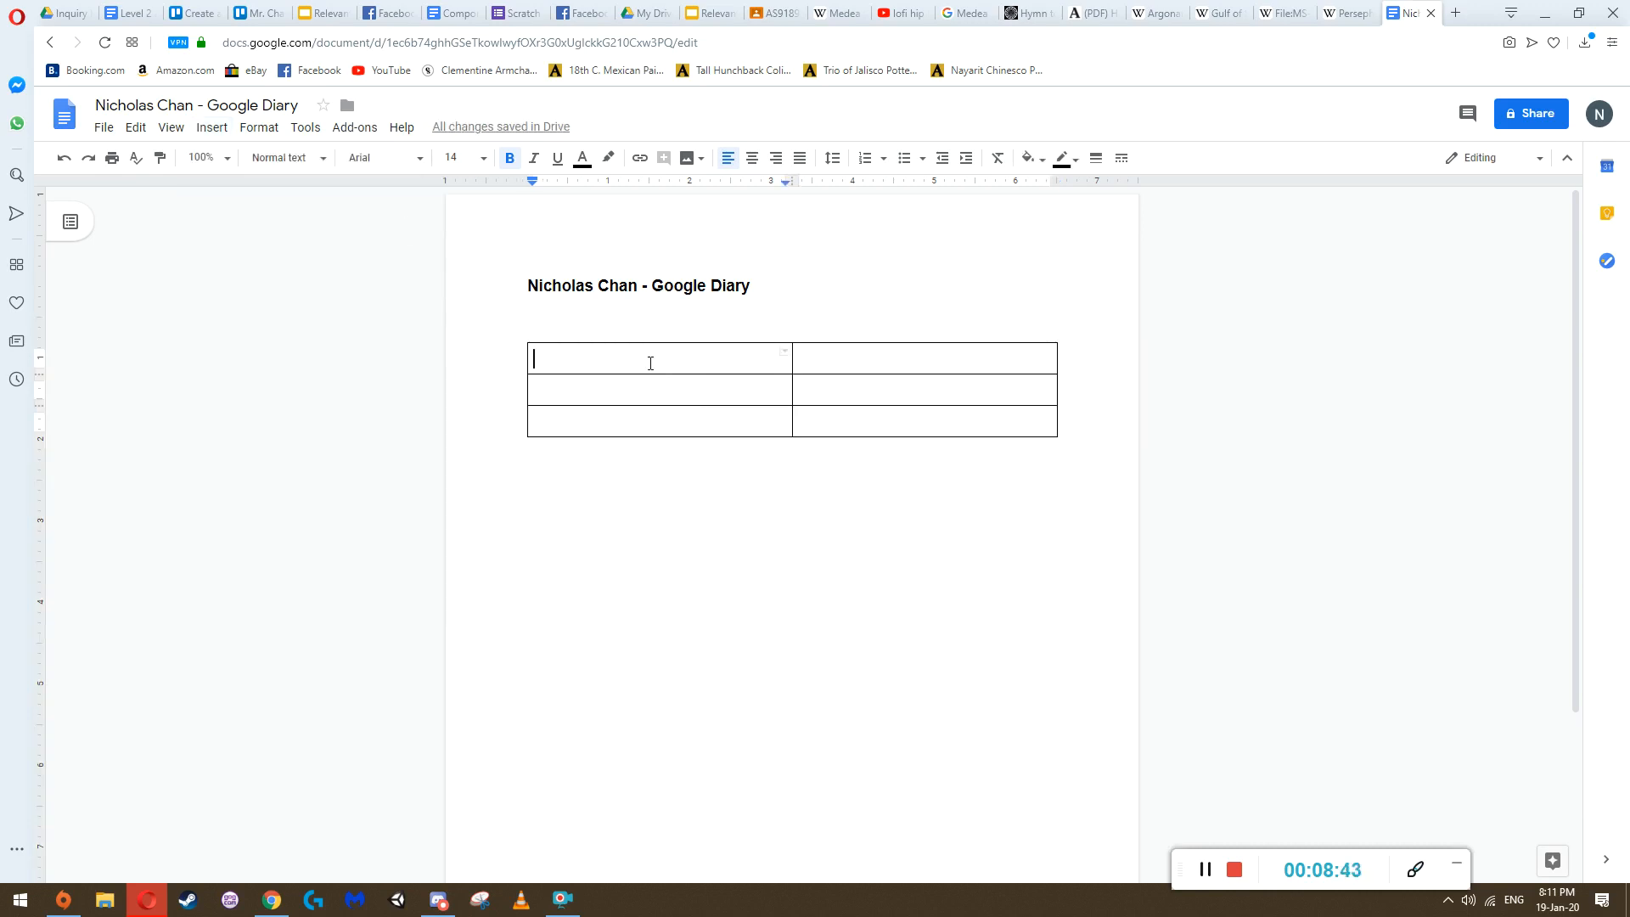
Enter "What did I do today?" and "Why?" in the first two rows of the table's first column
{"action": "type", "text": "What"}
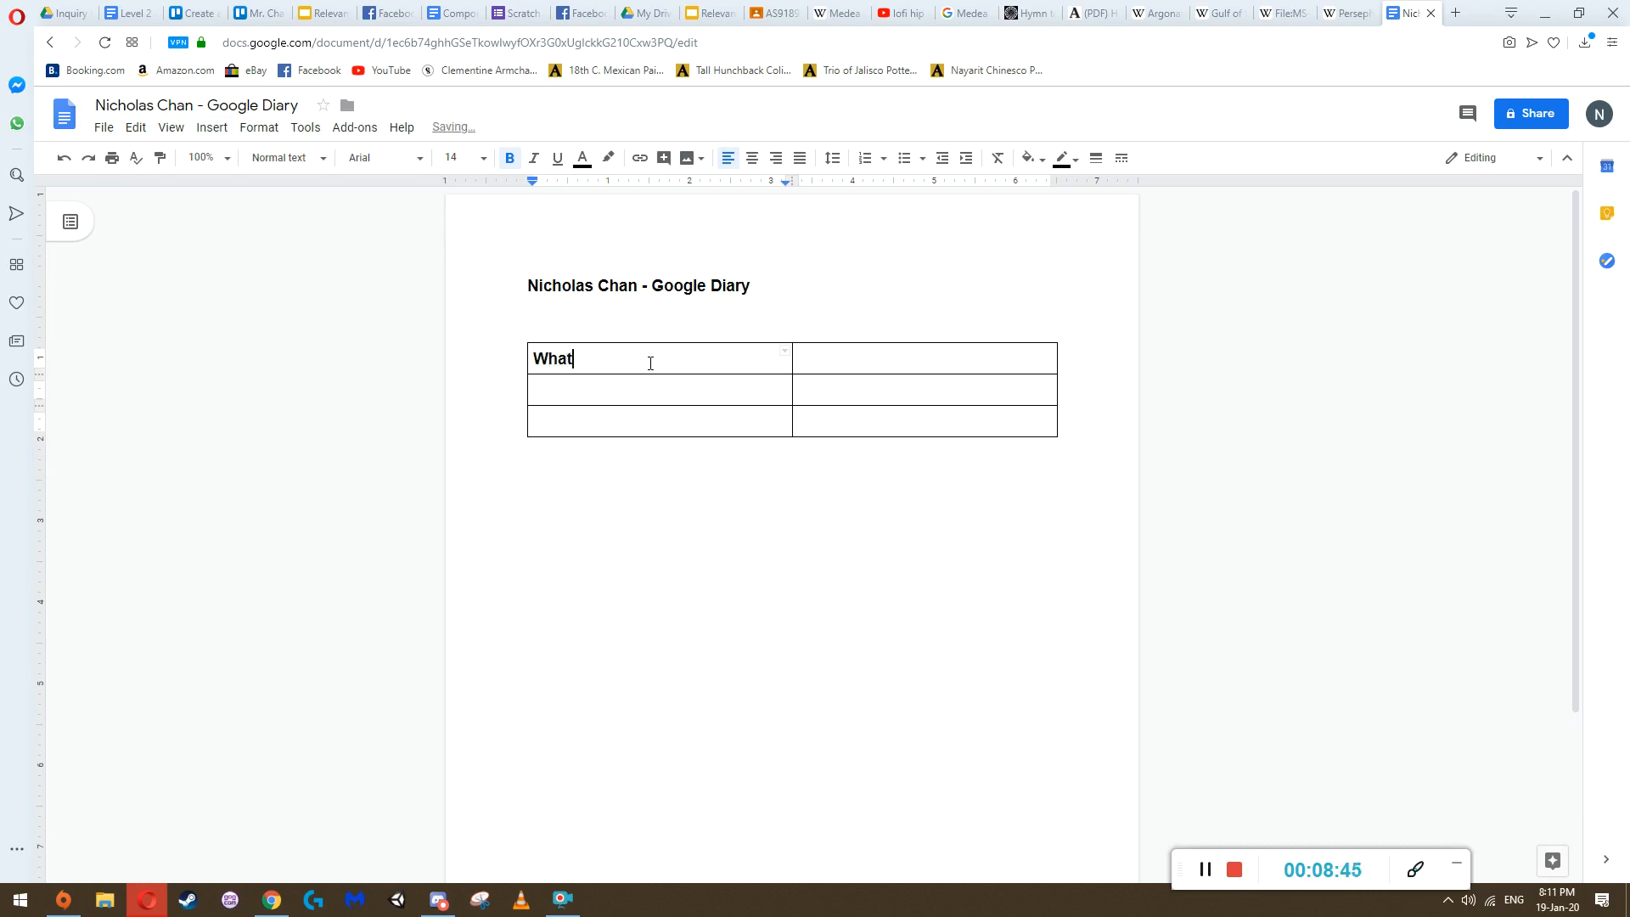
{"action": "type", "text": " did I do toda"}
{"action": "key", "text": "BackSpace"}
{"action": "left_click", "coordinate": [644, 397]}
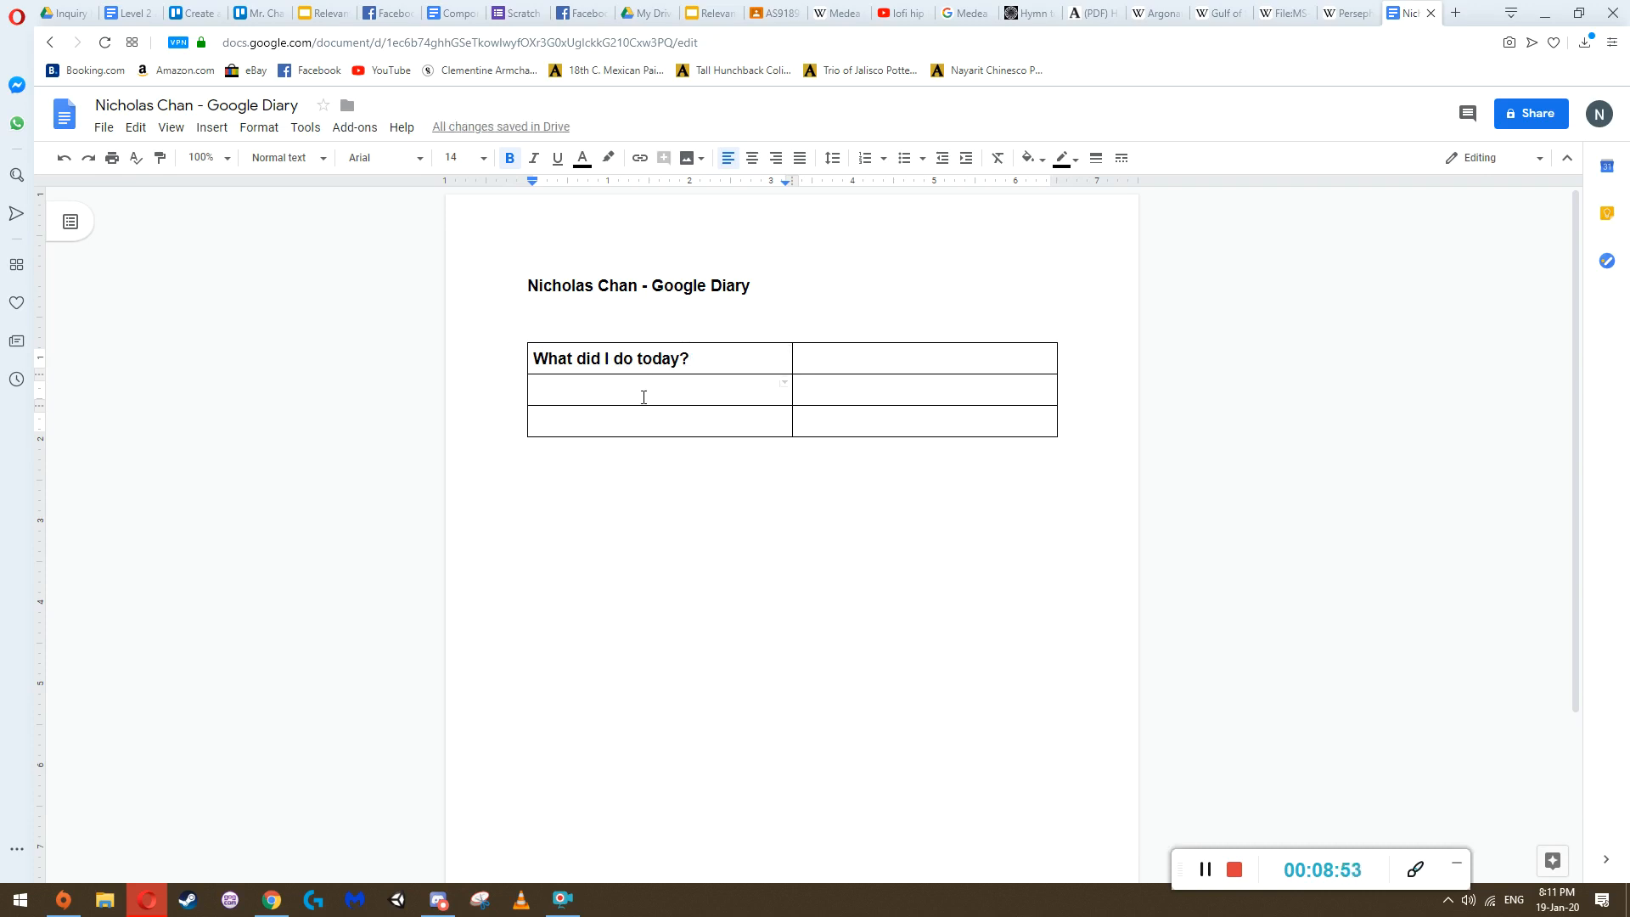
{"action": "type", "text": "Why did I d"}
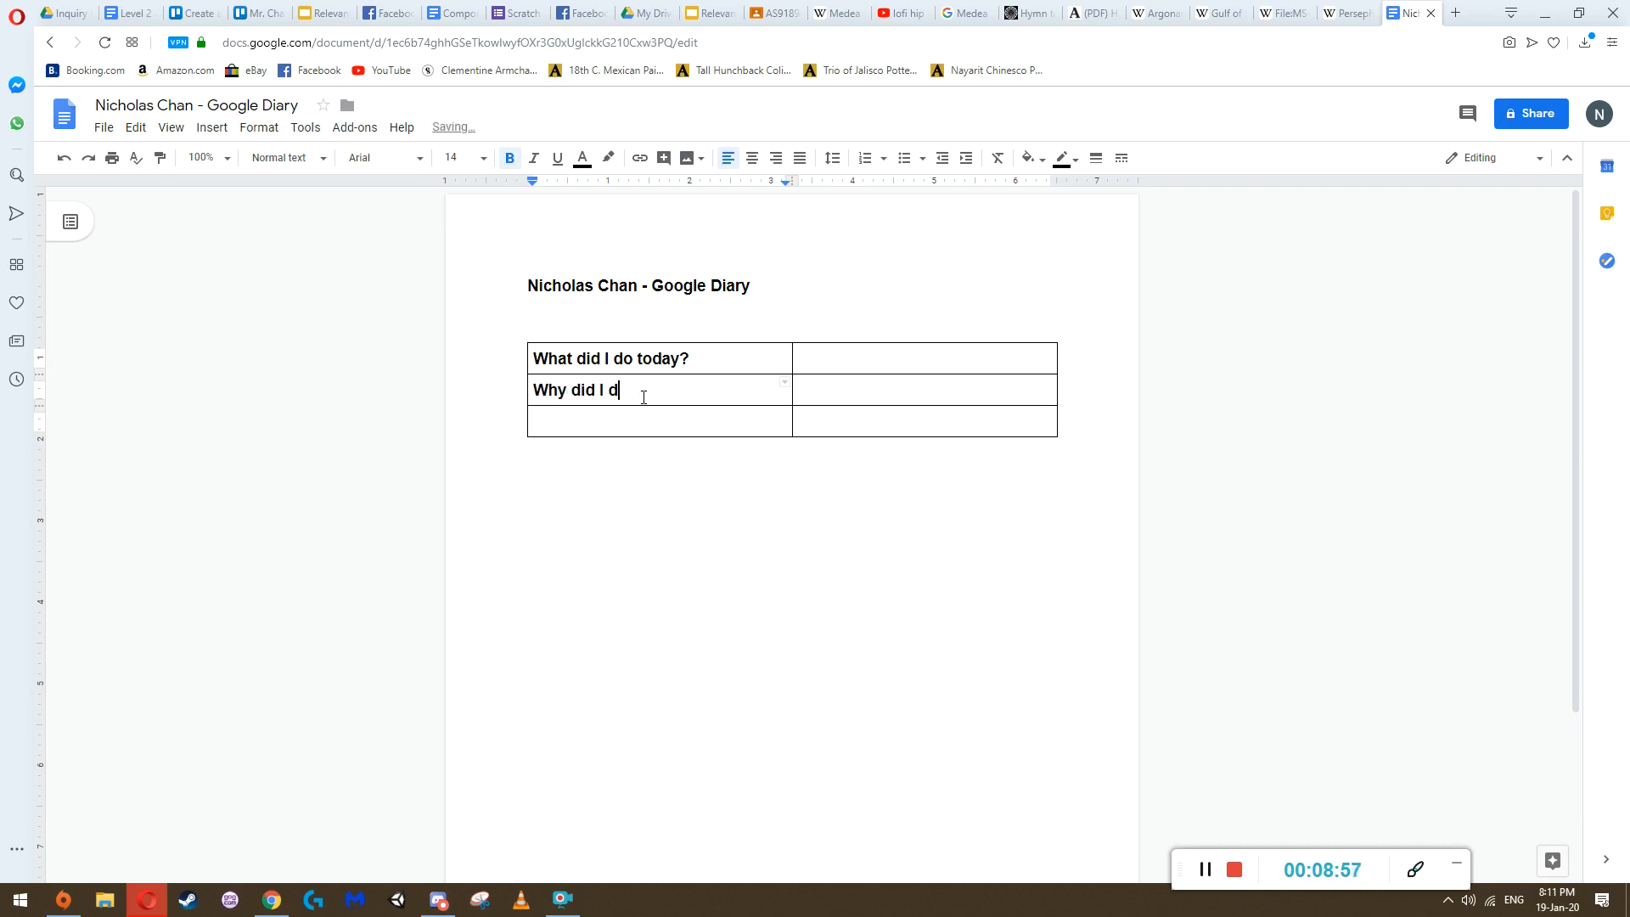
{"action": "key", "text": "BackSpace"}
{"action": "key", "text": "BackSpace"}
{"action": "key", "text": "BackSpace"}
{"action": "key", "text": "BackSpace"}
{"action": "key", "text": "BackSpace"}
{"action": "key", "text": "BackSpace"}
{"action": "key", "text": "BackSpace"}
Enter "What will I do next lesson?" in the third row of the table's first column
{"action": "left_click", "coordinate": [588, 420]}
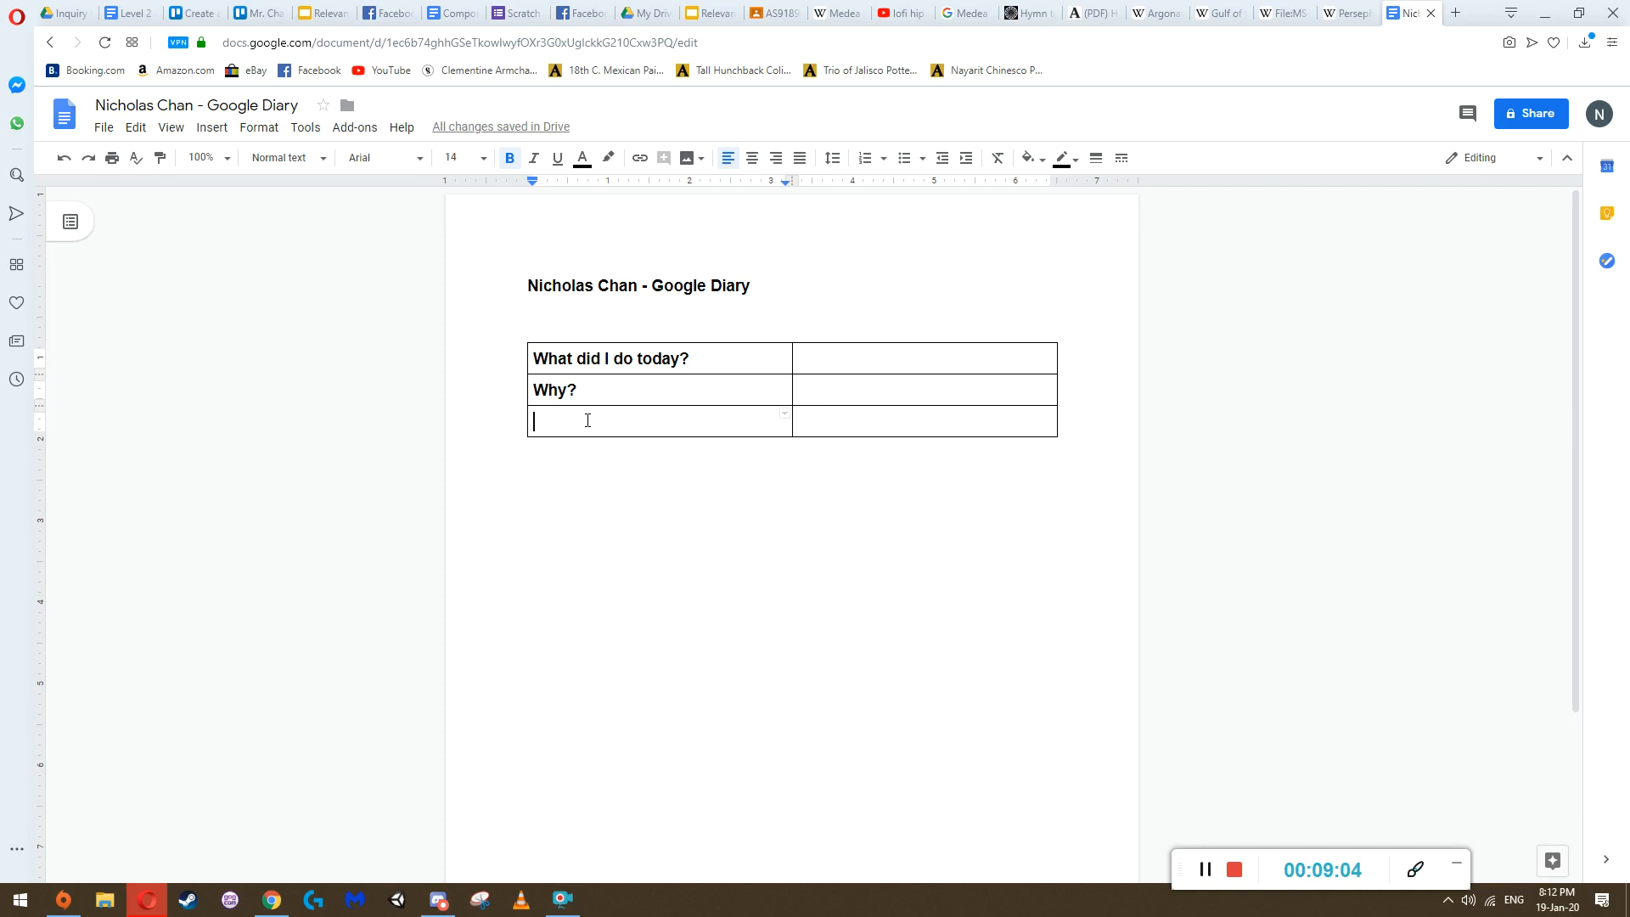
{"action": "type", "text": "What will I do this ne"}
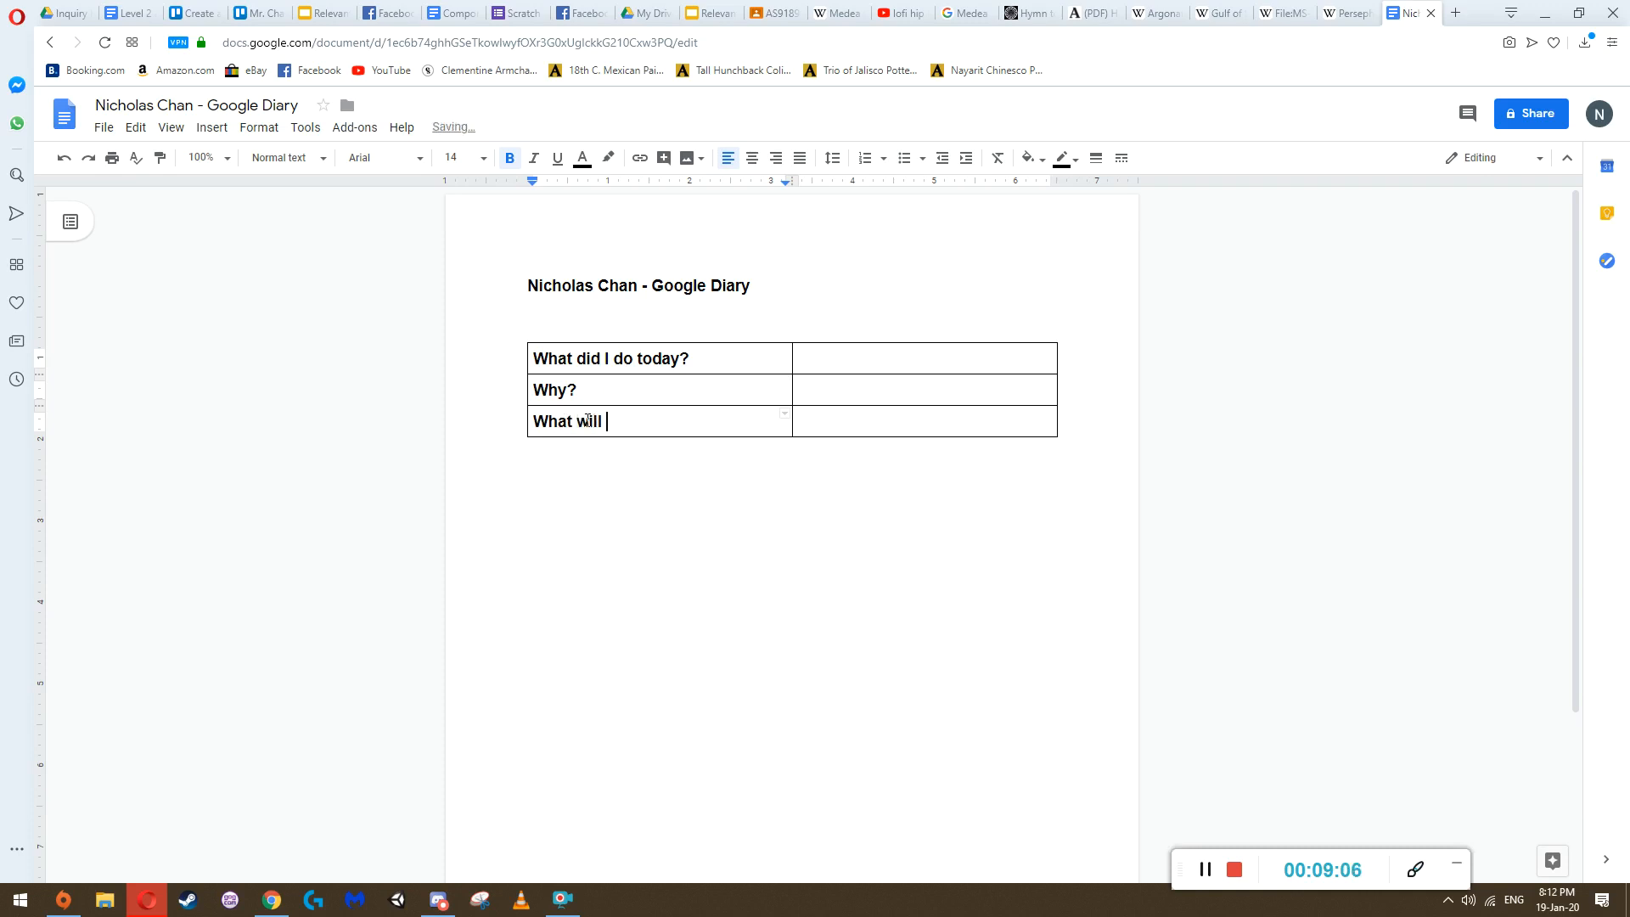
{"action": "key", "text": "BackSpace"}
{"action": "key", "text": "BackSpace"}
{"action": "key", "text": "BackSpace"}
{"action": "key", "text": "BackSpace"}
{"action": "type", "text": "next lsesson"}
{"action": "key", "text": "BackSpace"}
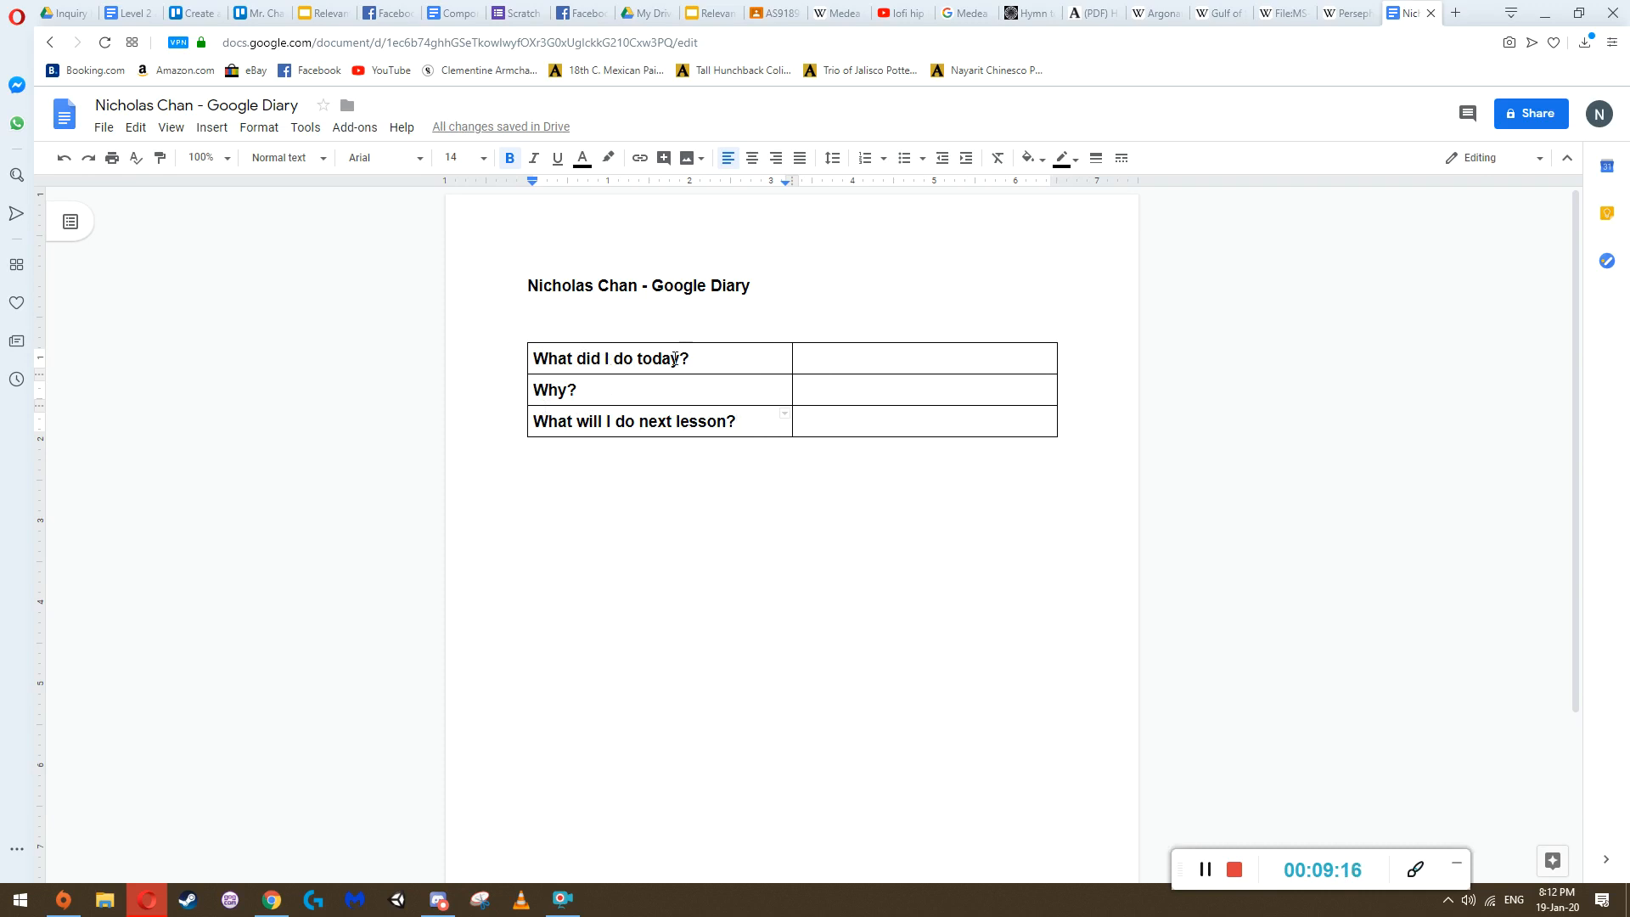
Set the font size of "What did I do today?" in the table to 11
{"action": "left_click_drag", "start_coordinate": [700, 363], "coordinate": [530, 360]}
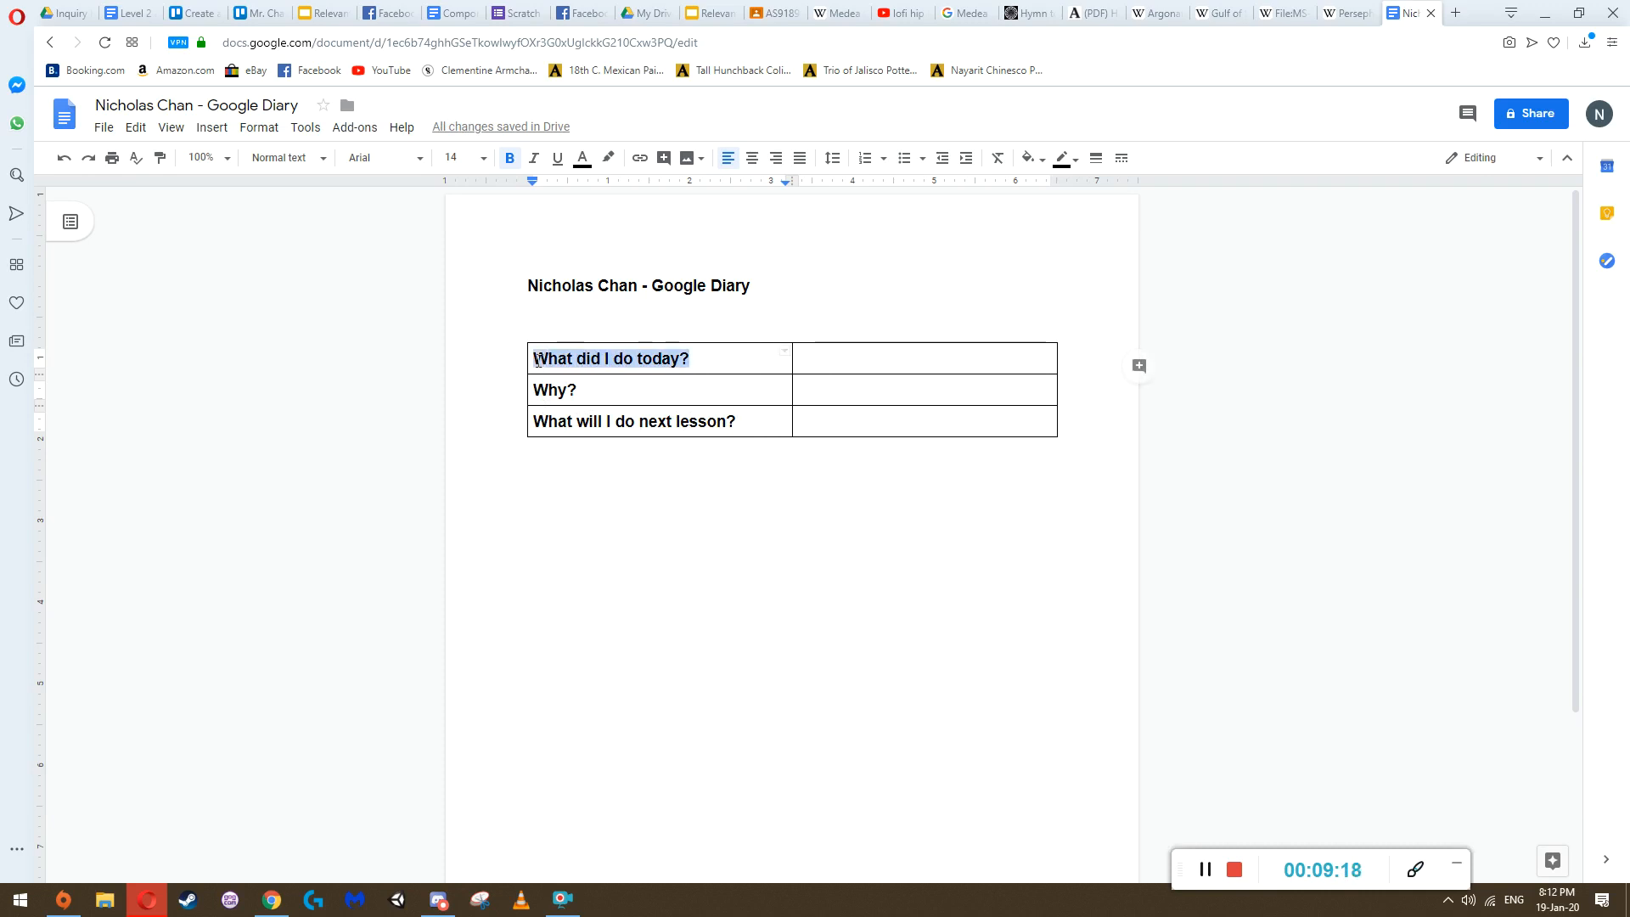
{"action": "left_click", "coordinate": [435, 159]}
{"action": "type", "text": "11"}
{"action": "key", "text": "Return"}
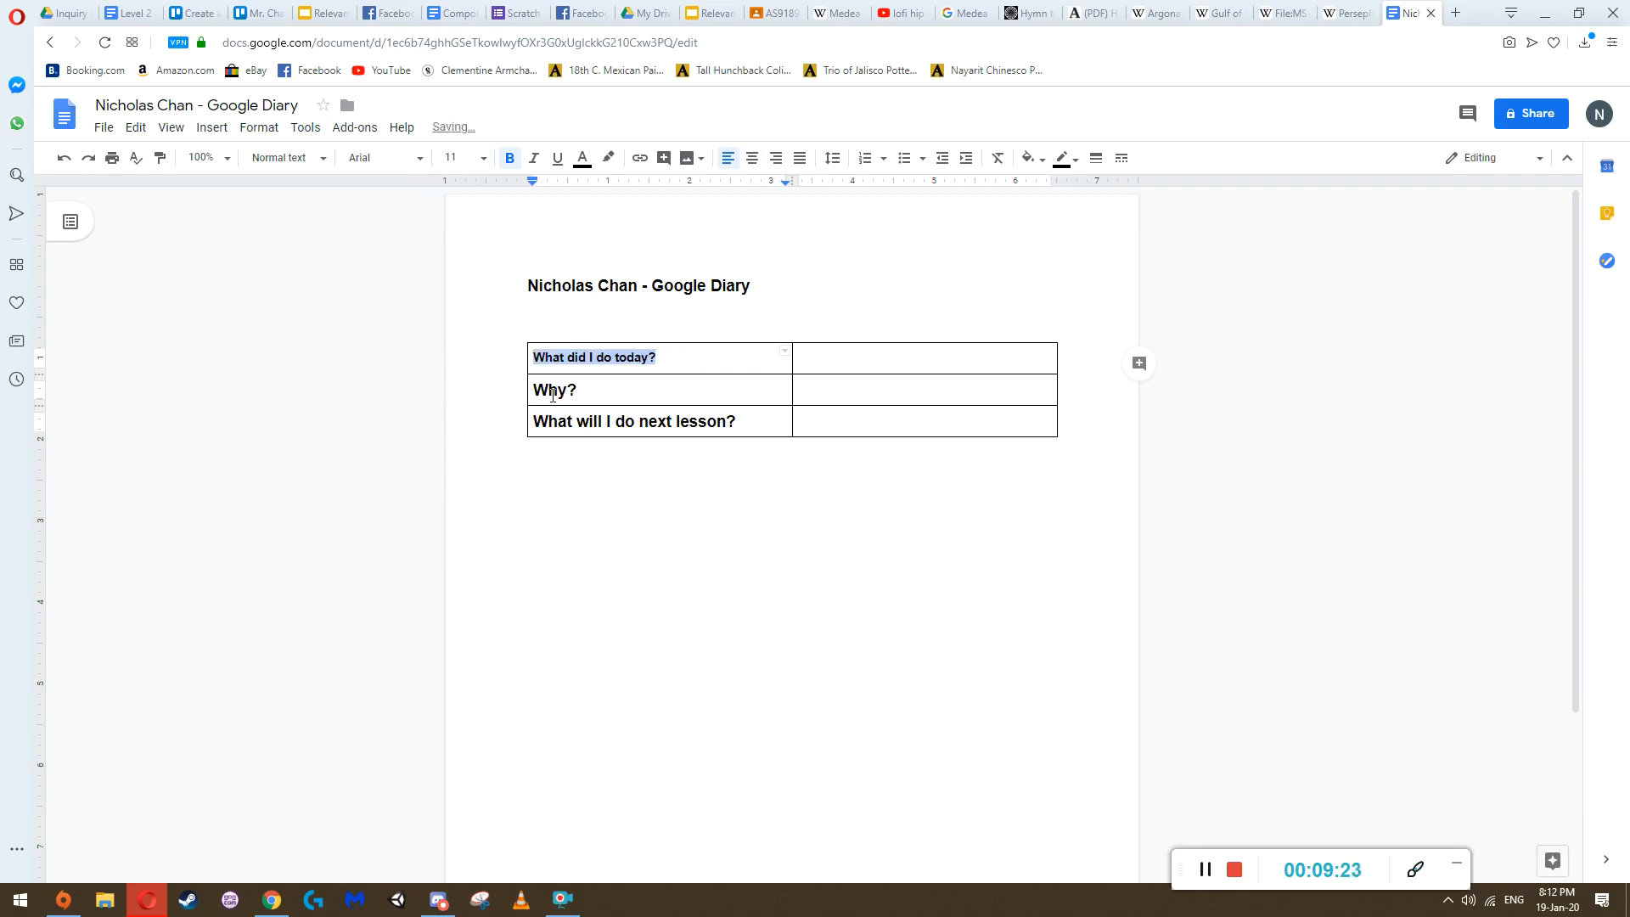
{"action": "triple_click", "coordinate": [551, 397]}
{"action": "left_click", "coordinate": [454, 155]}
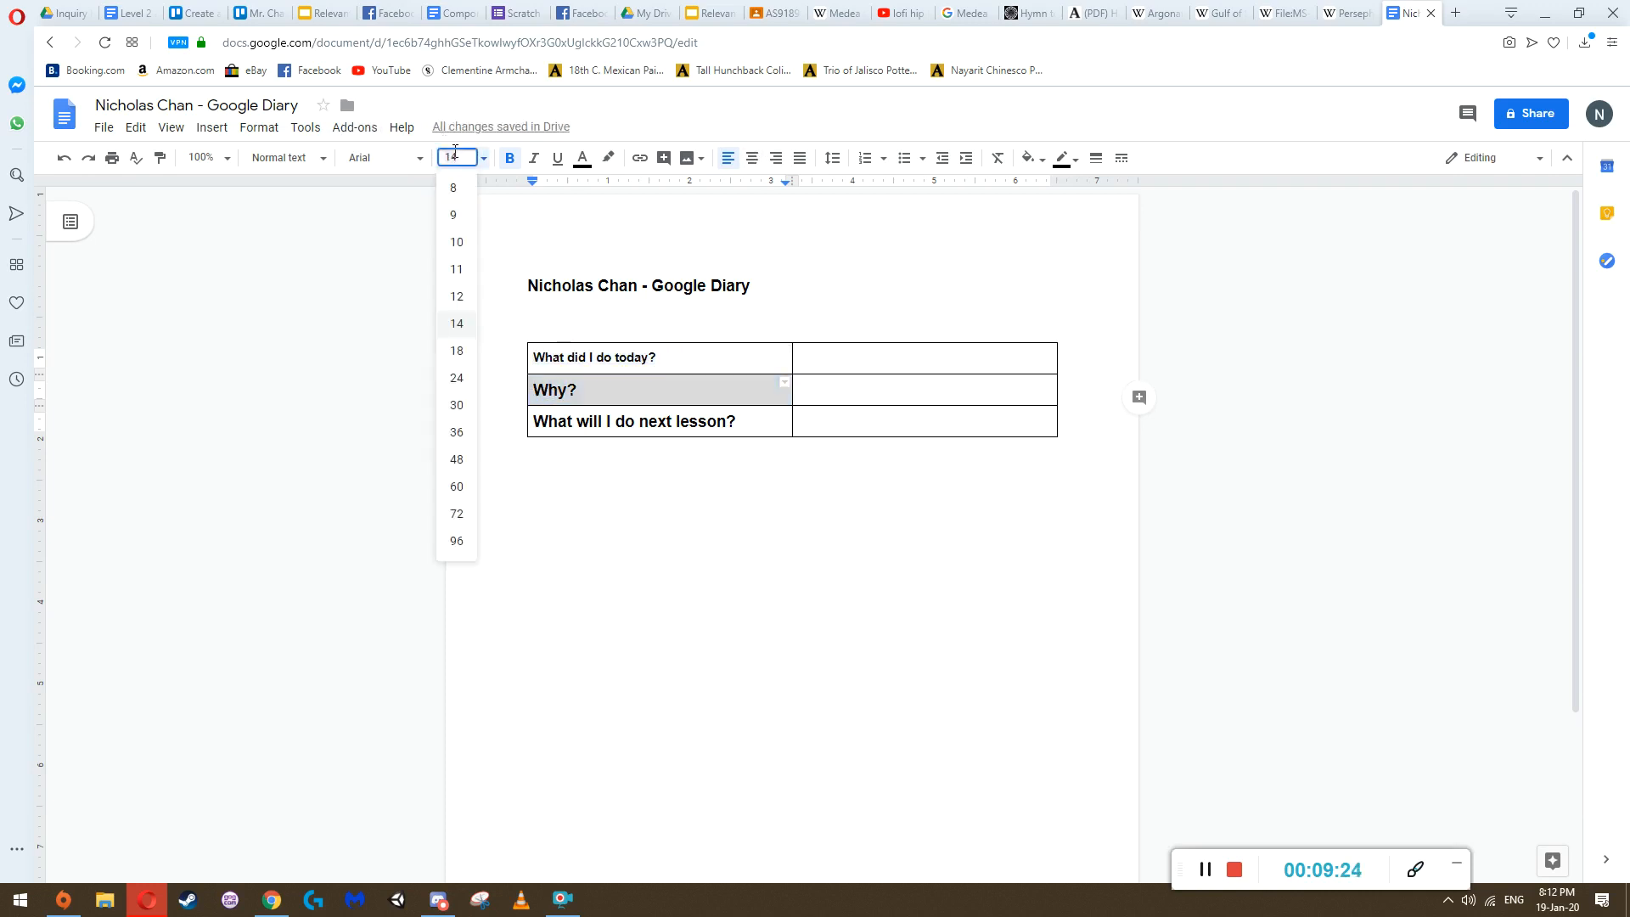
{"action": "left_click", "coordinate": [571, 387]}
Set the font size of all three questions in the table's first column to 11
{"action": "left_click_drag", "start_coordinate": [532, 355], "coordinate": [626, 418]}
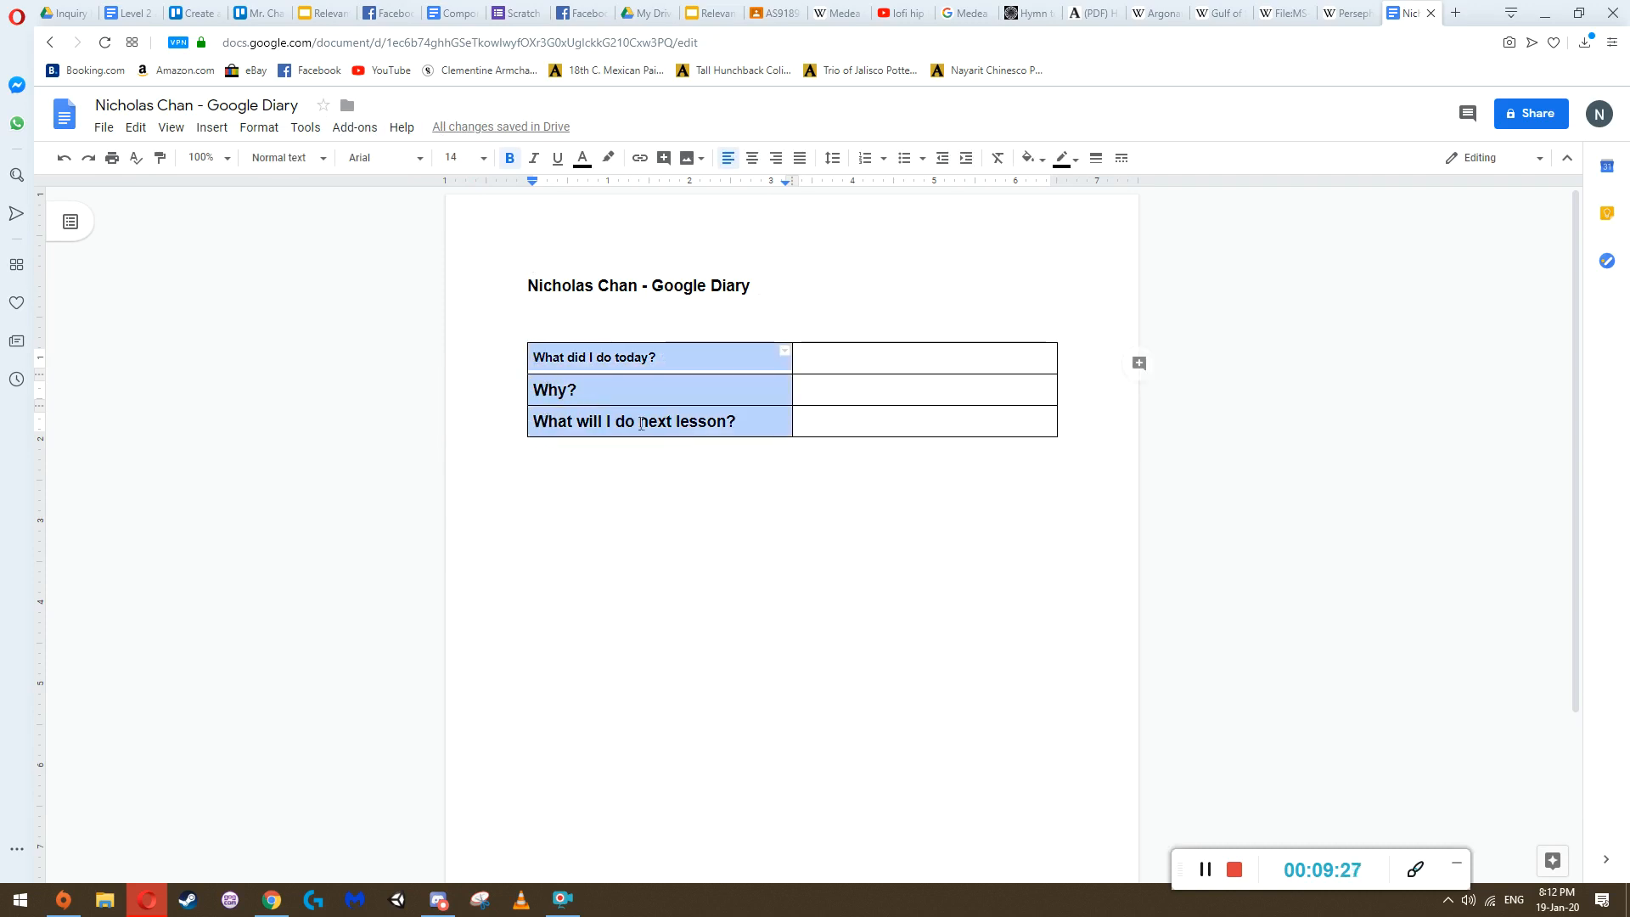
{"action": "left_click", "coordinate": [458, 155]}
{"action": "type", "text": "1"}
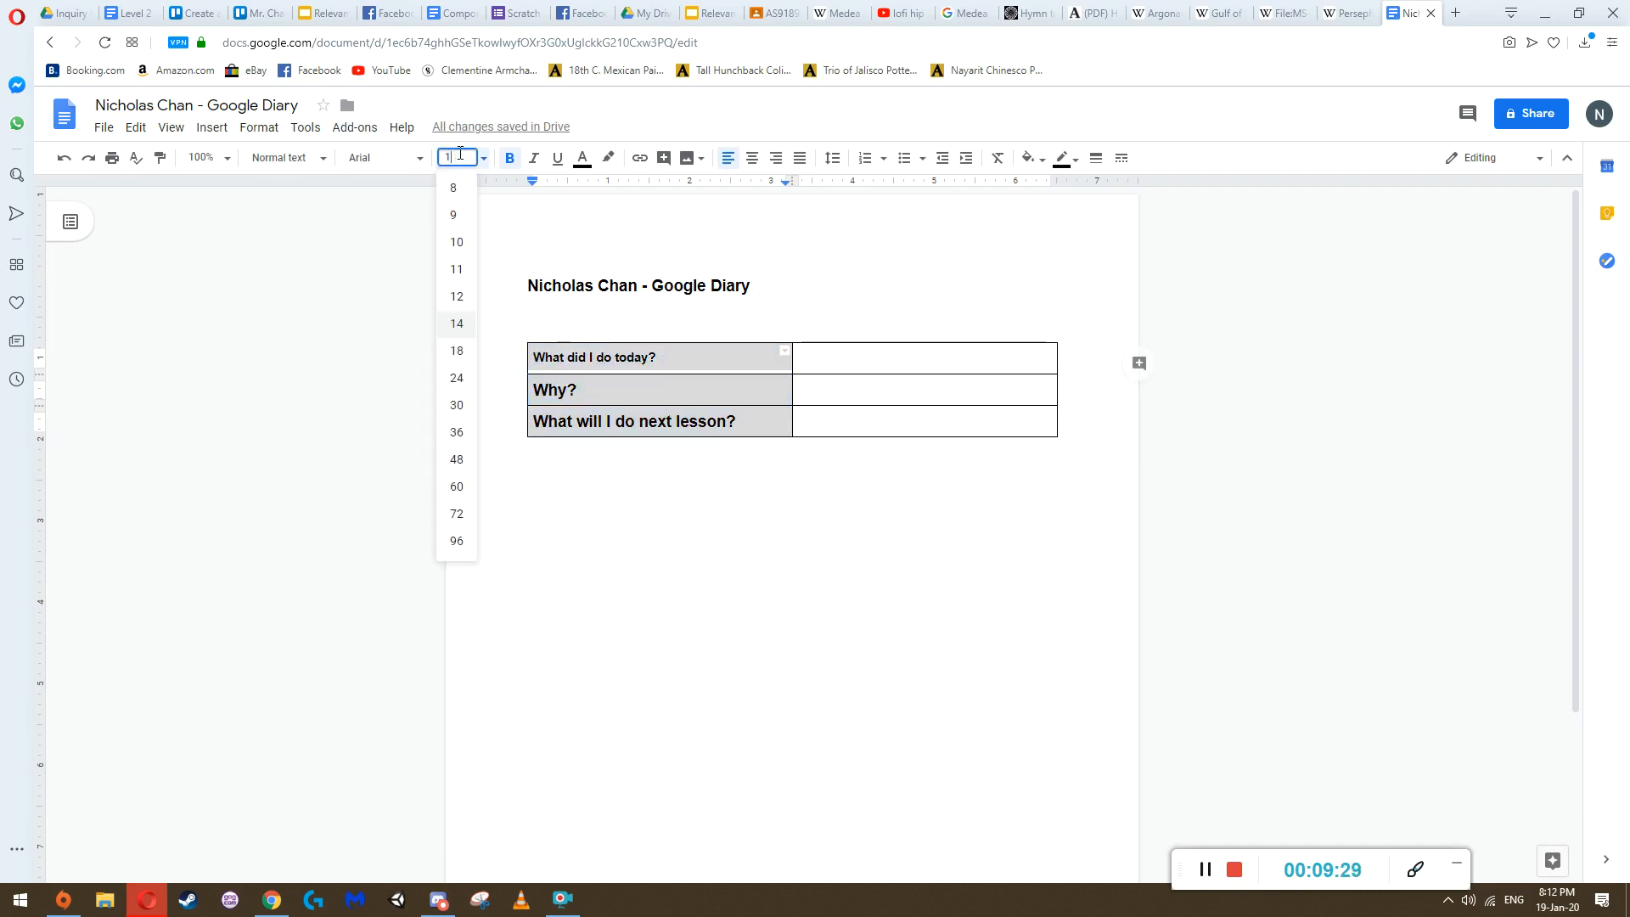
{"action": "type", "text": "4"}
{"action": "key", "text": "Return"}
Remove the bold formatting from the empty cells in the table's second column
{"action": "left_click_drag", "start_coordinate": [826, 353], "coordinate": [823, 407]}
{"action": "left_click", "coordinate": [834, 348]}
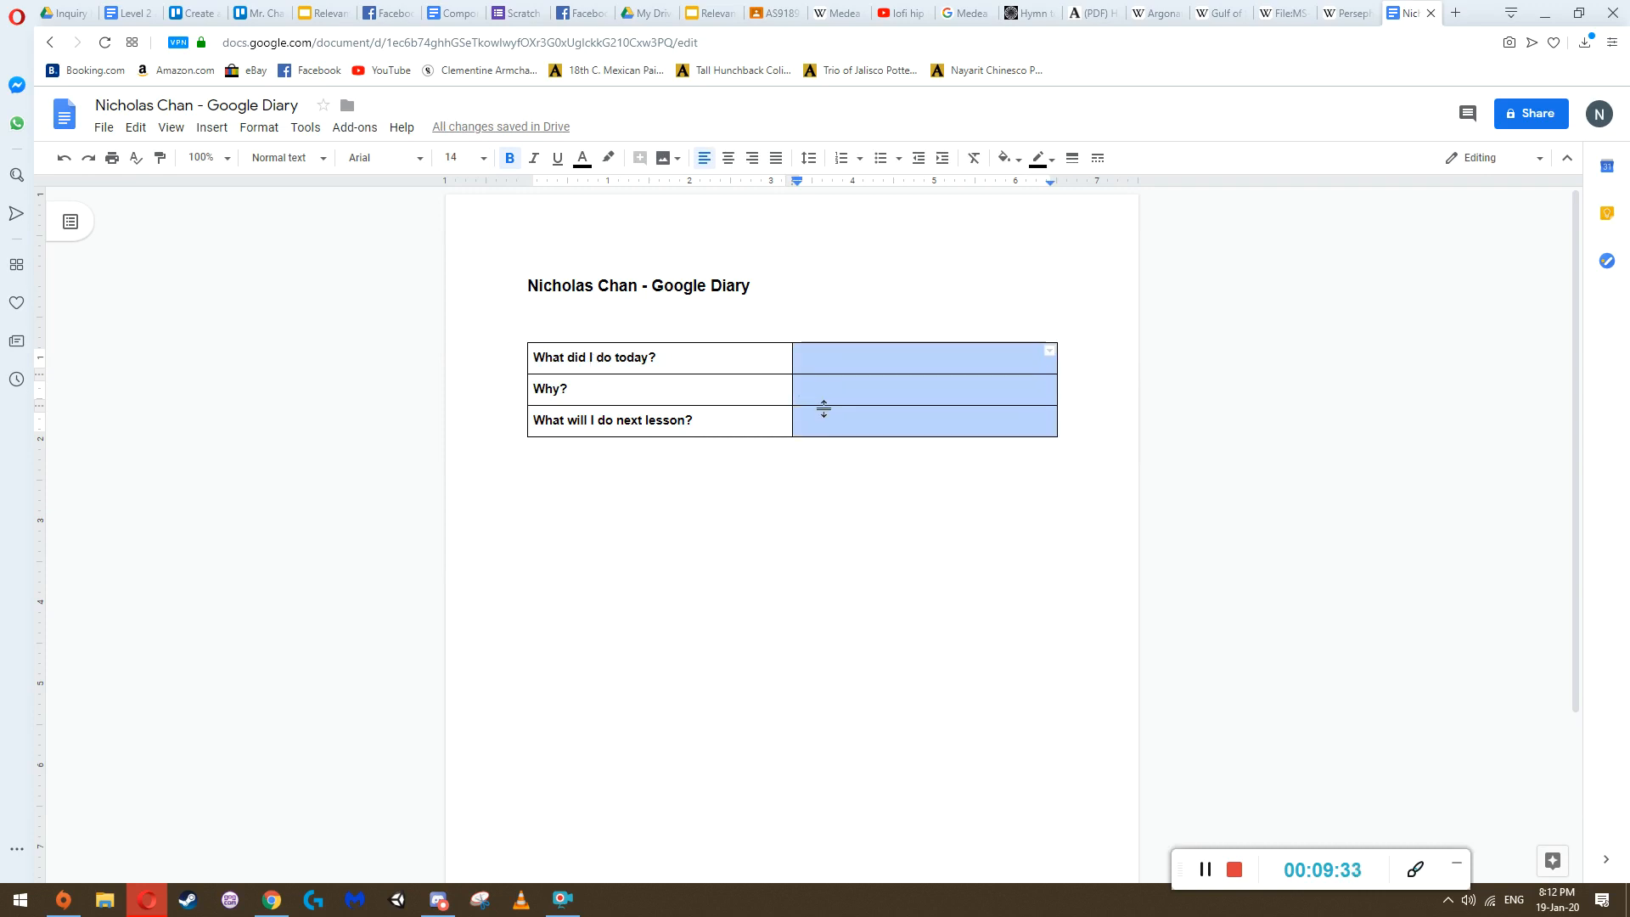
{"action": "left_click", "coordinate": [507, 160]}
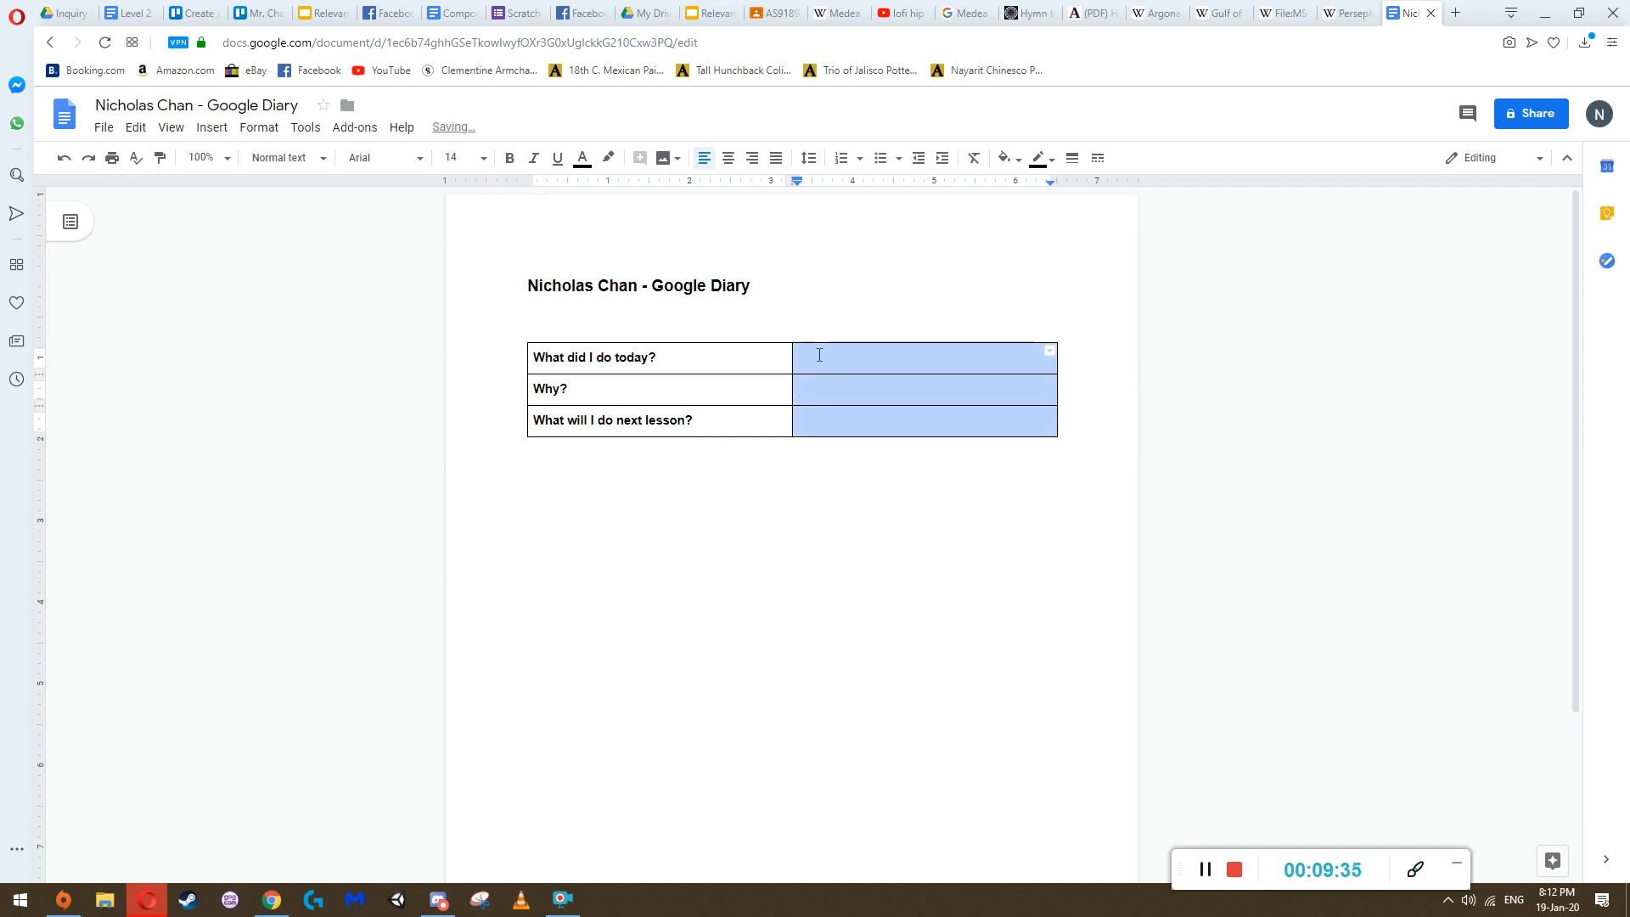
Enter trial text in the first cell of the second column and delete it
{"action": "left_click", "coordinate": [818, 353]}
{"action": "type", "text": "ertherh"}
{"action": "left_click_drag", "start_coordinate": [850, 360], "coordinate": [810, 409]}
{"action": "left_click", "coordinate": [798, 360]}
{"action": "key", "text": "BackSpace"}
Set the font size of the table's second column to 11
{"action": "left_click", "coordinate": [455, 158]}
{"action": "type", "text": "11"}
{"action": "key", "text": "Return"}
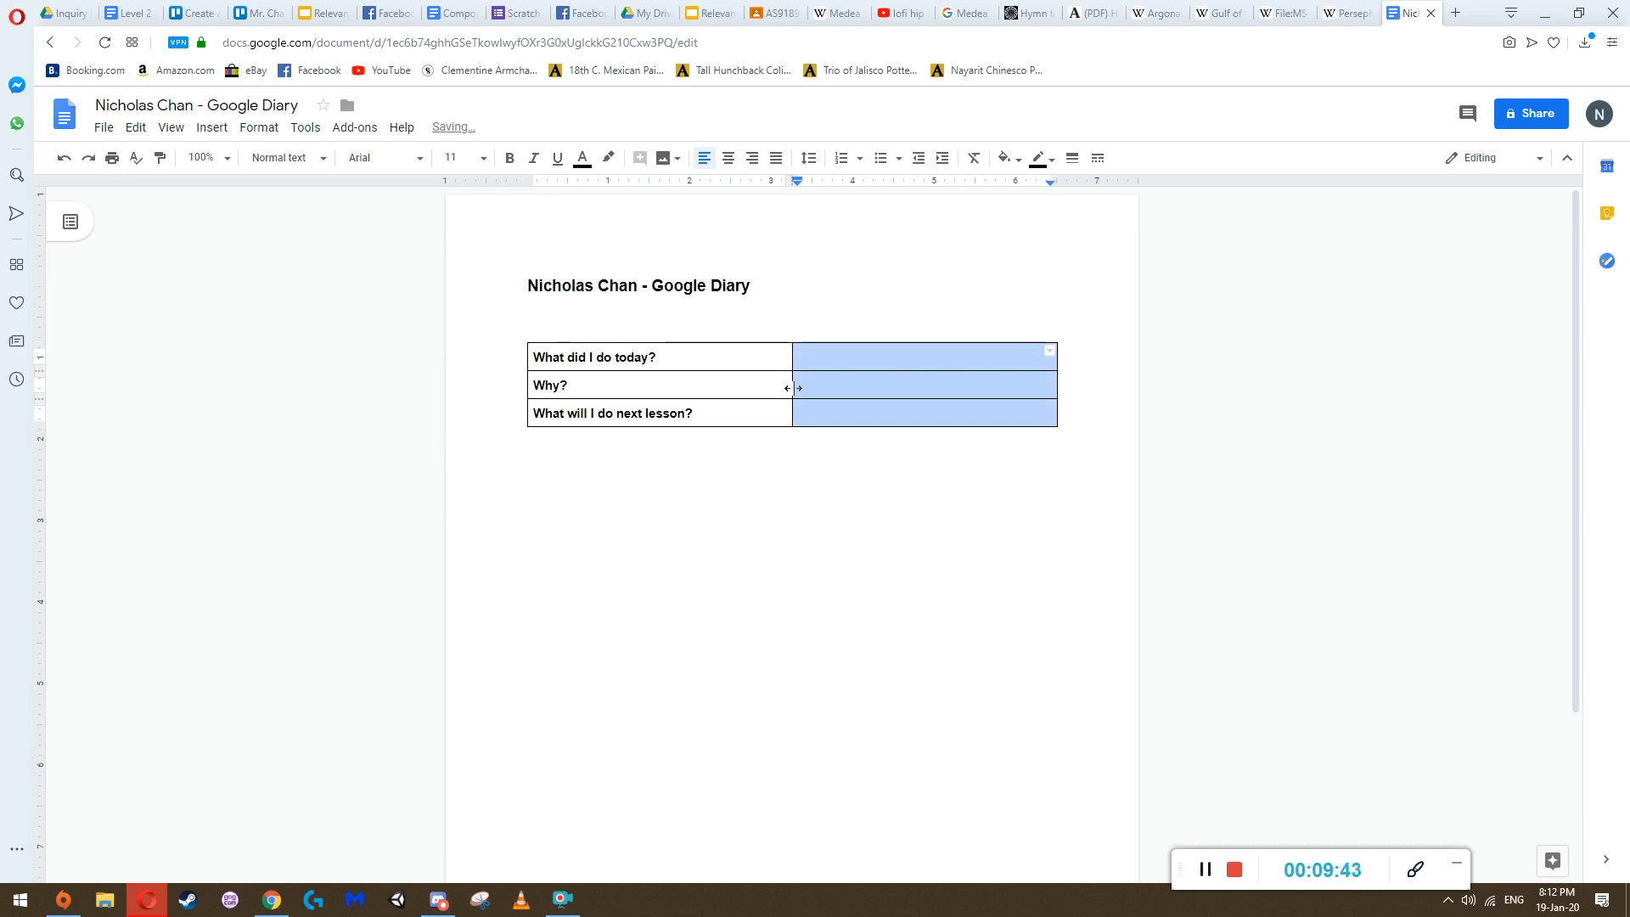
{"action": "left_click", "coordinate": [829, 353]}
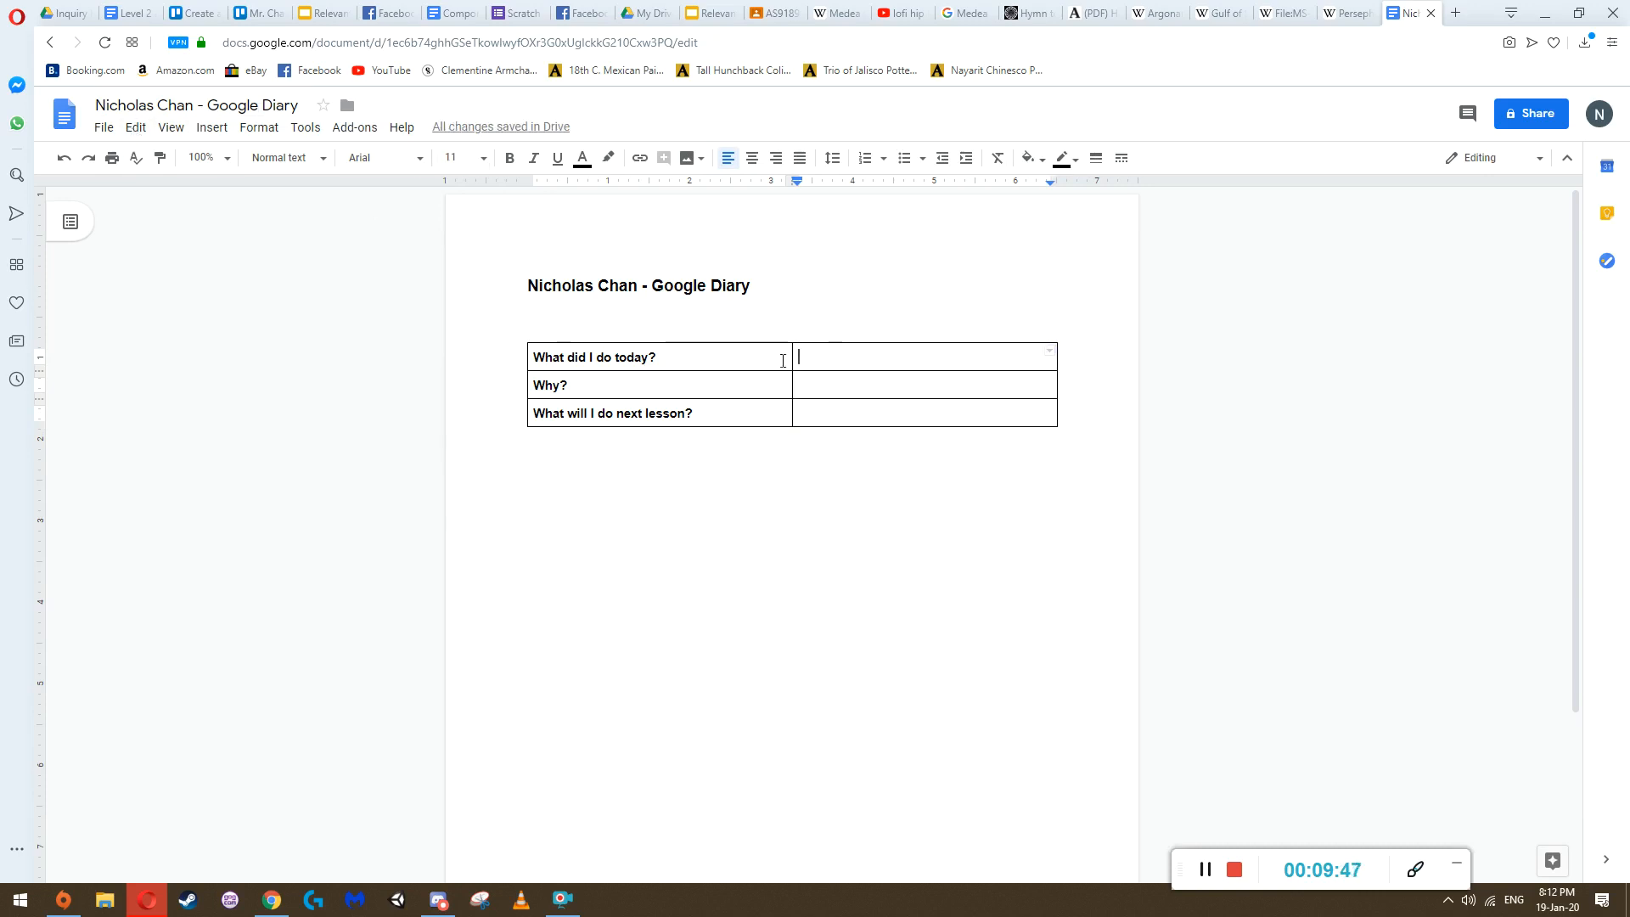
Copy the whole three-row table and paste it repeatedly below the original
{"action": "left_click_drag", "start_coordinate": [832, 421], "coordinate": [616, 365]}
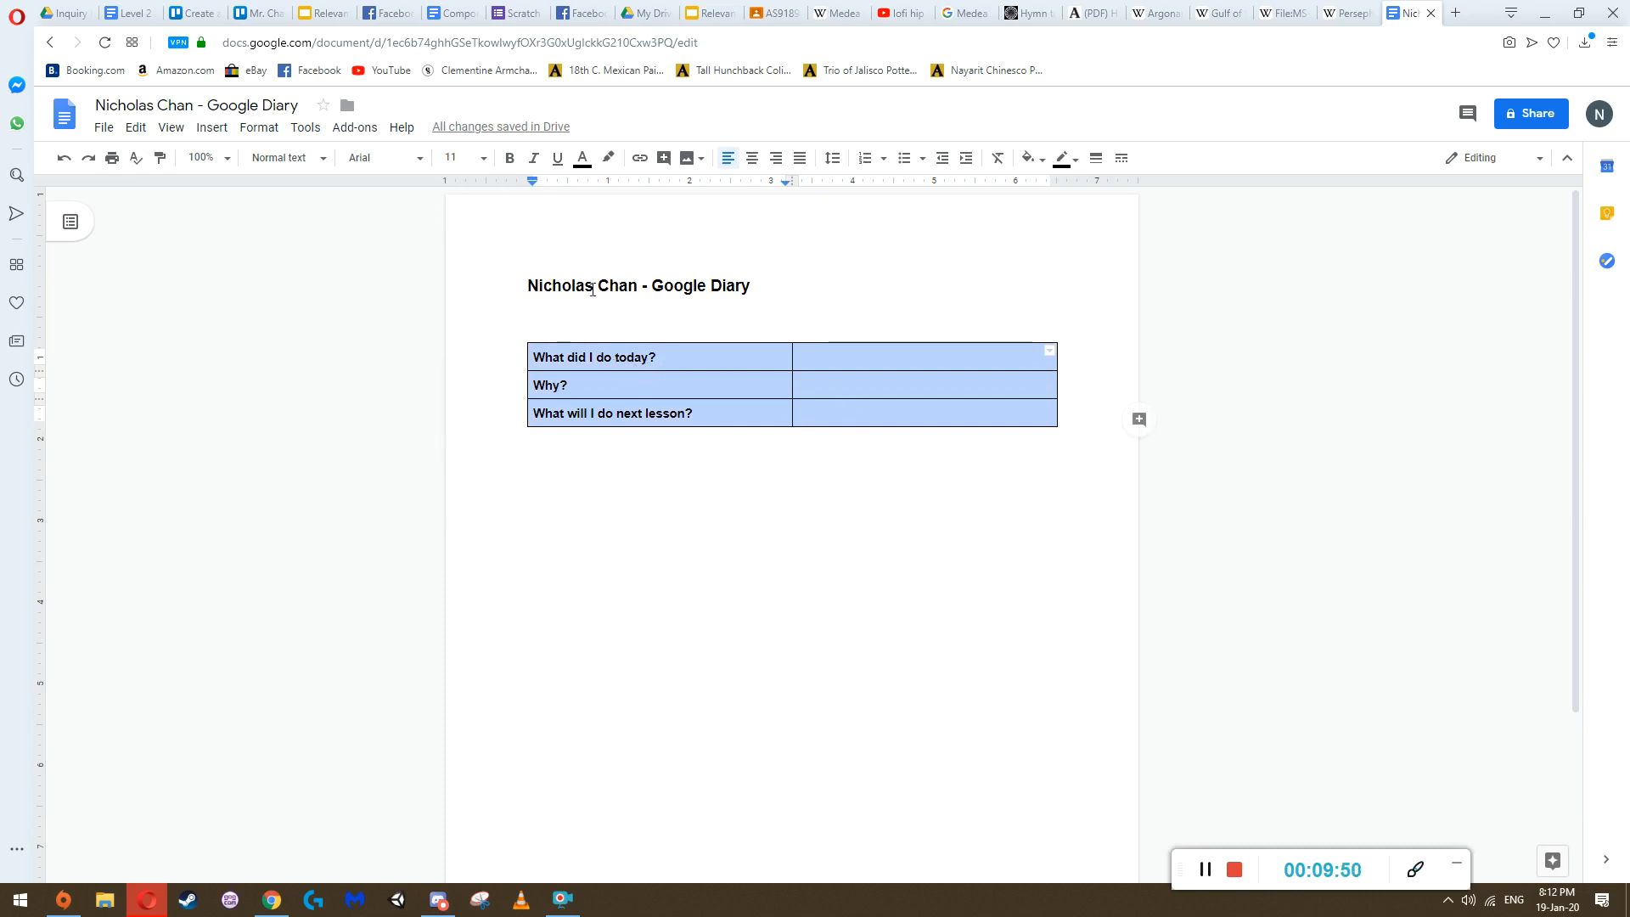
{"action": "left_click", "coordinate": [802, 413]}
{"action": "left_click_drag", "start_coordinate": [862, 411], "coordinate": [621, 361]}
{"action": "left_click", "coordinate": [695, 468]}
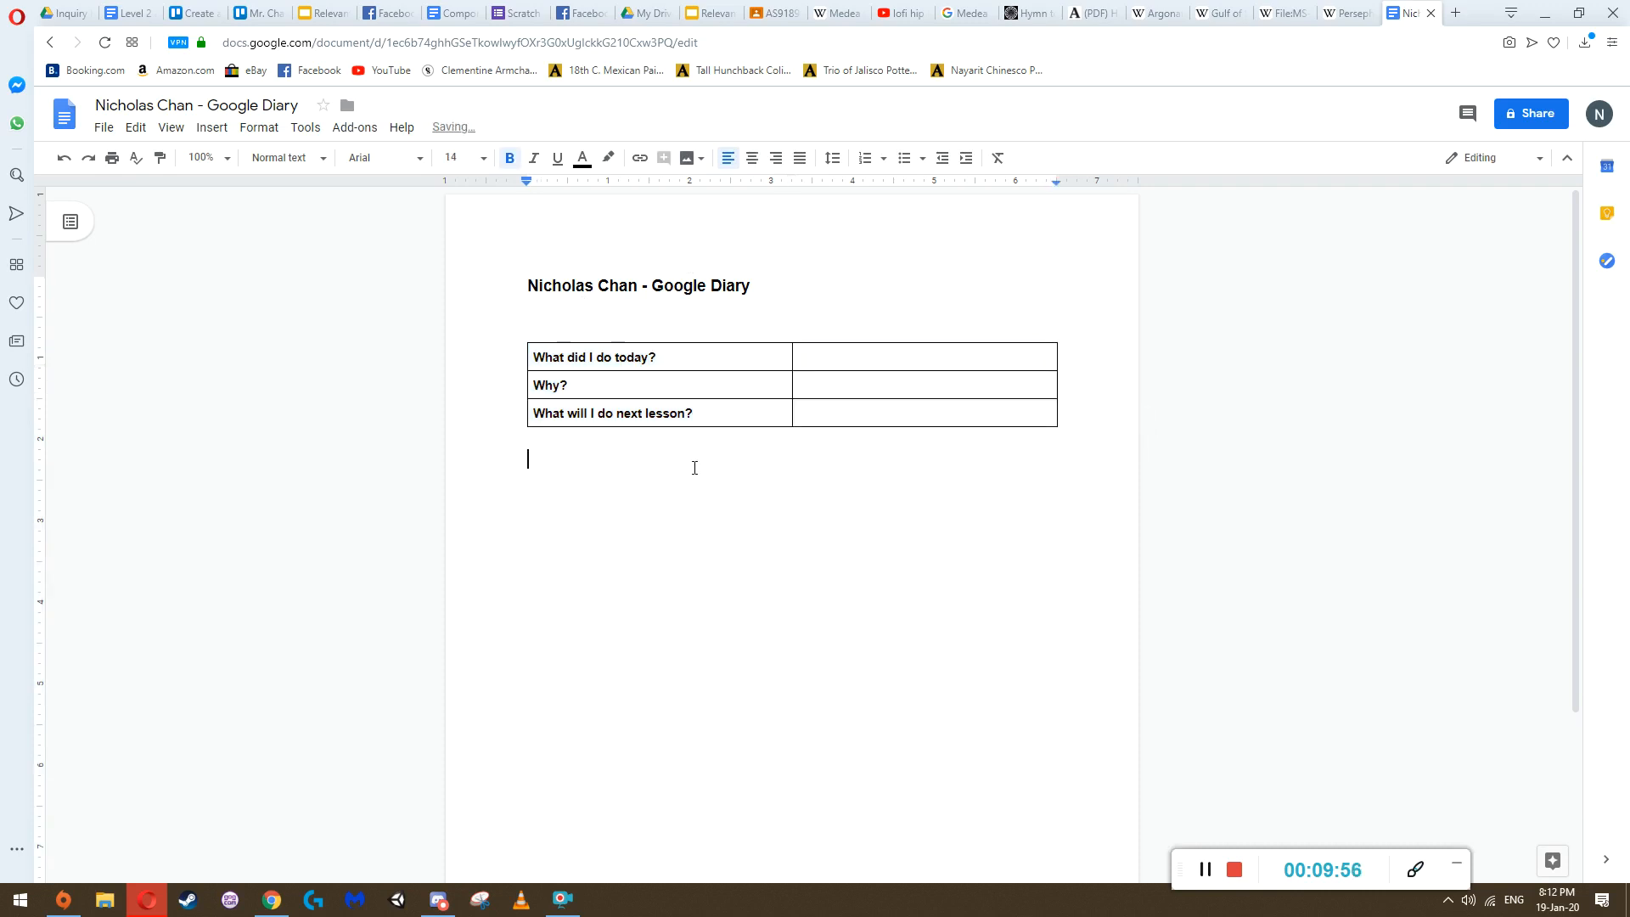
{"action": "key", "text": "ctrl+v"}
{"action": "key", "text": "ctrl+v"}
{"action": "key", "text": "ctrl+v"}
{"action": "key", "text": "ctrl+v"}
{"action": "key", "text": "ctrl+v"}
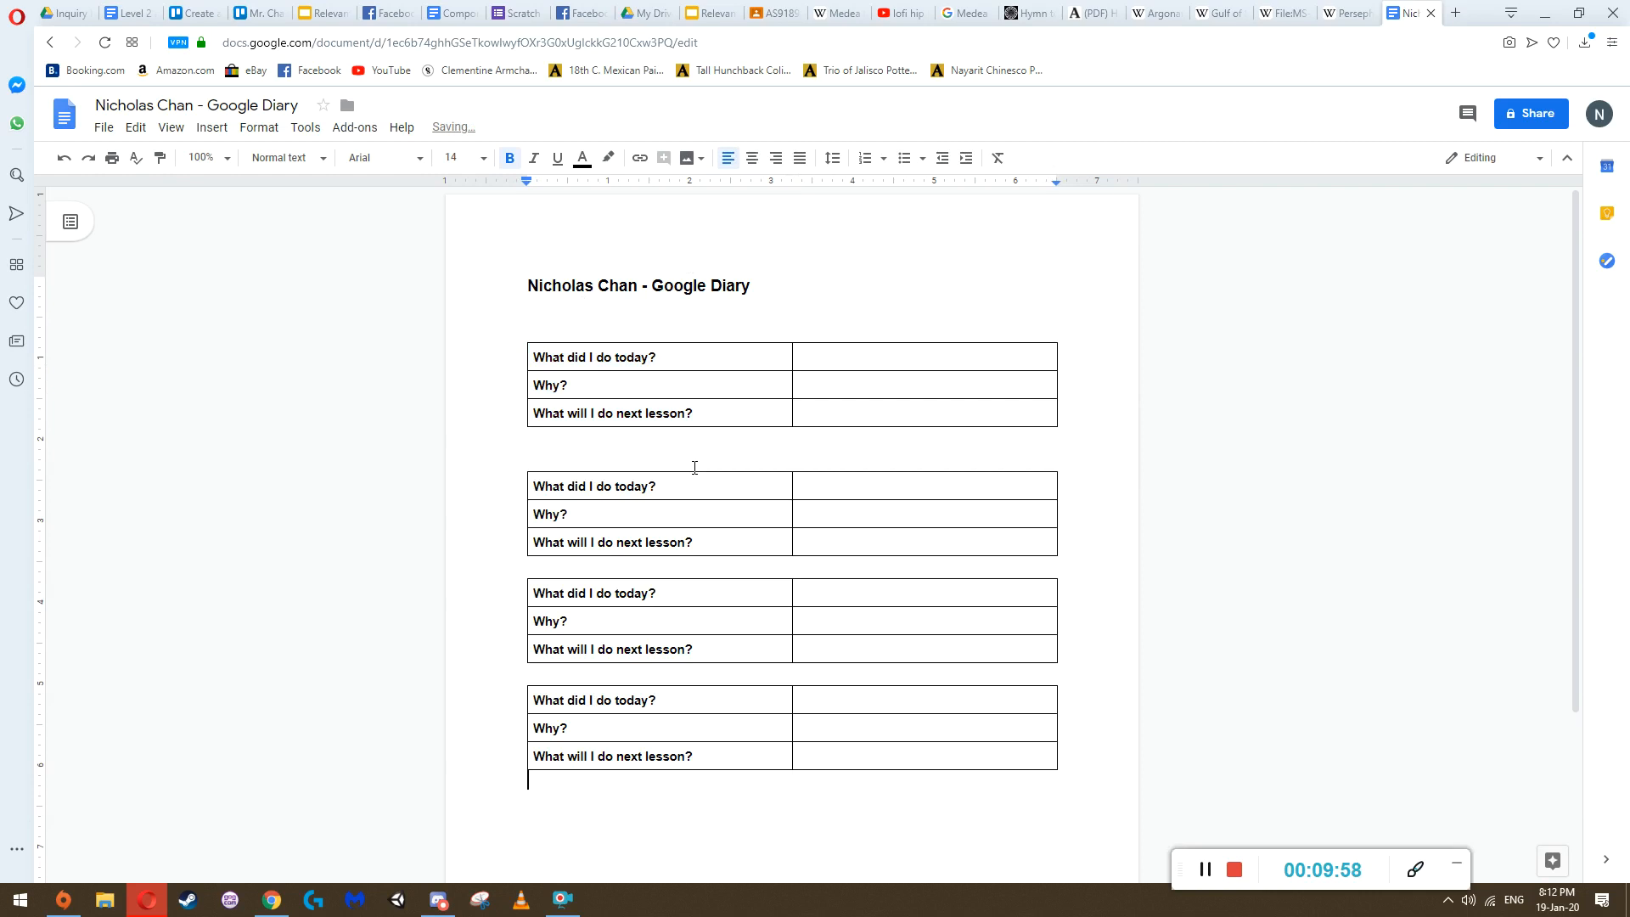
{"action": "key", "text": "ctrl+v"}
{"action": "key", "text": "ctrl+v"}
{"action": "key", "text": "ctrl+v"}
{"action": "key", "text": "ctrl+v"}
{"action": "key", "text": "ctrl+v"}
{"action": "scroll", "coordinate": [694, 468], "scroll_direction": "down", "scroll_amount": 6}
{"action": "scroll", "coordinate": [695, 468], "scroll_direction": "up", "scroll_amount": 6}
{"action": "scroll", "coordinate": [694, 468], "scroll_direction": "up", "scroll_amount": 5}
Insert a row above "What did I do today?" in the first table and enter "Date" in its first cell
{"action": "left_click", "coordinate": [542, 358]}
{"action": "right_click", "coordinate": [533, 357]}
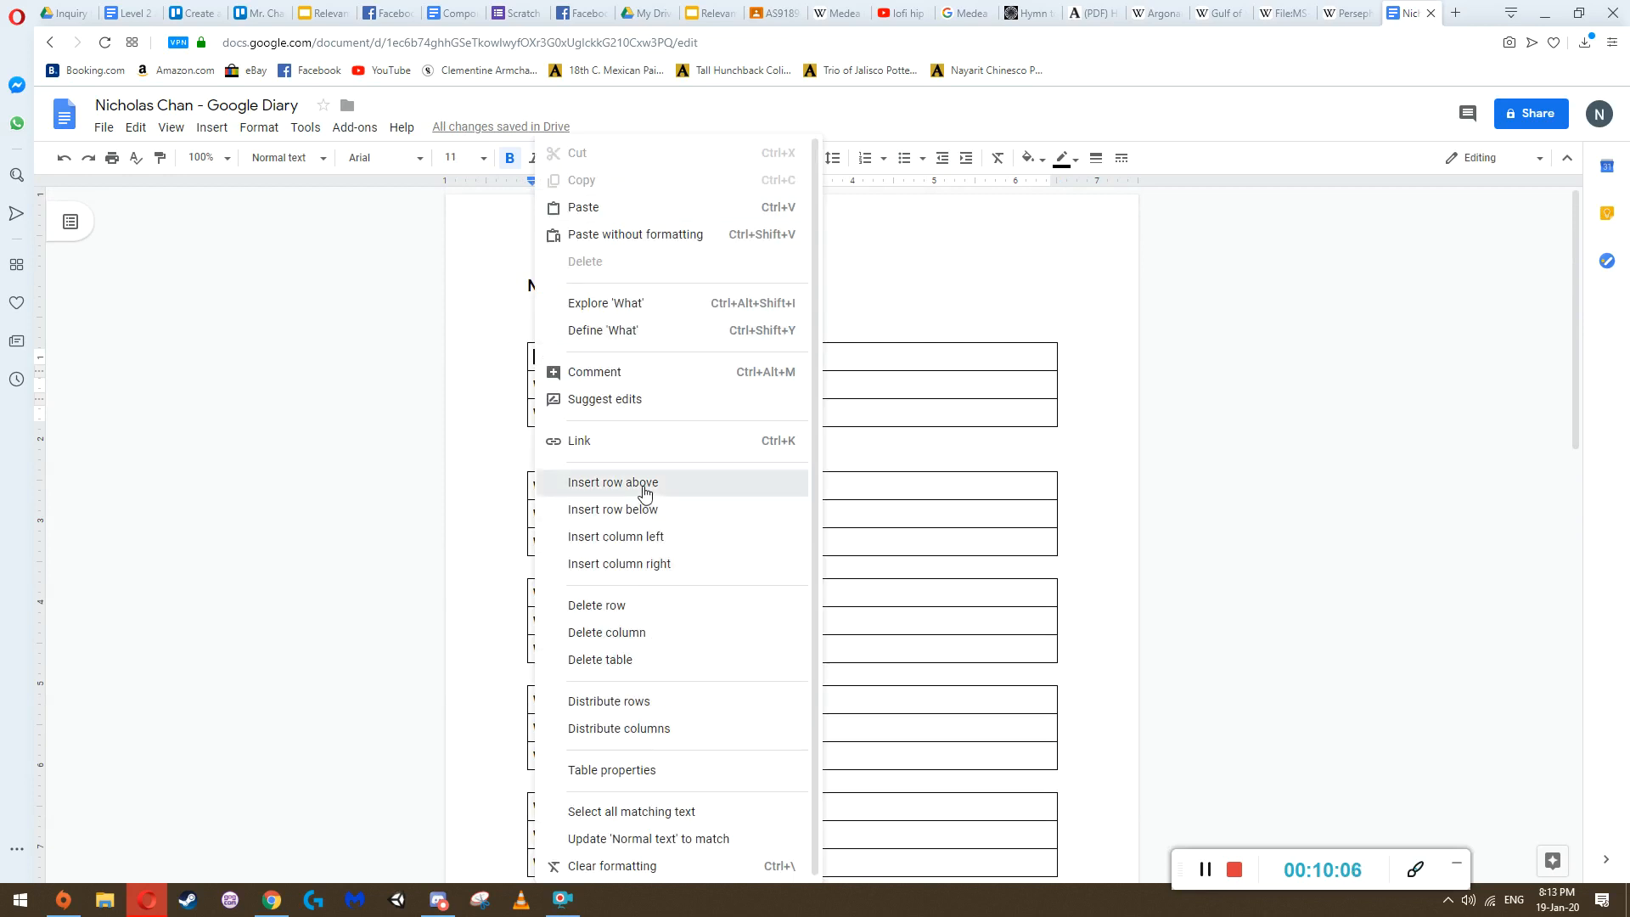
{"action": "left_click", "coordinate": [645, 482]}
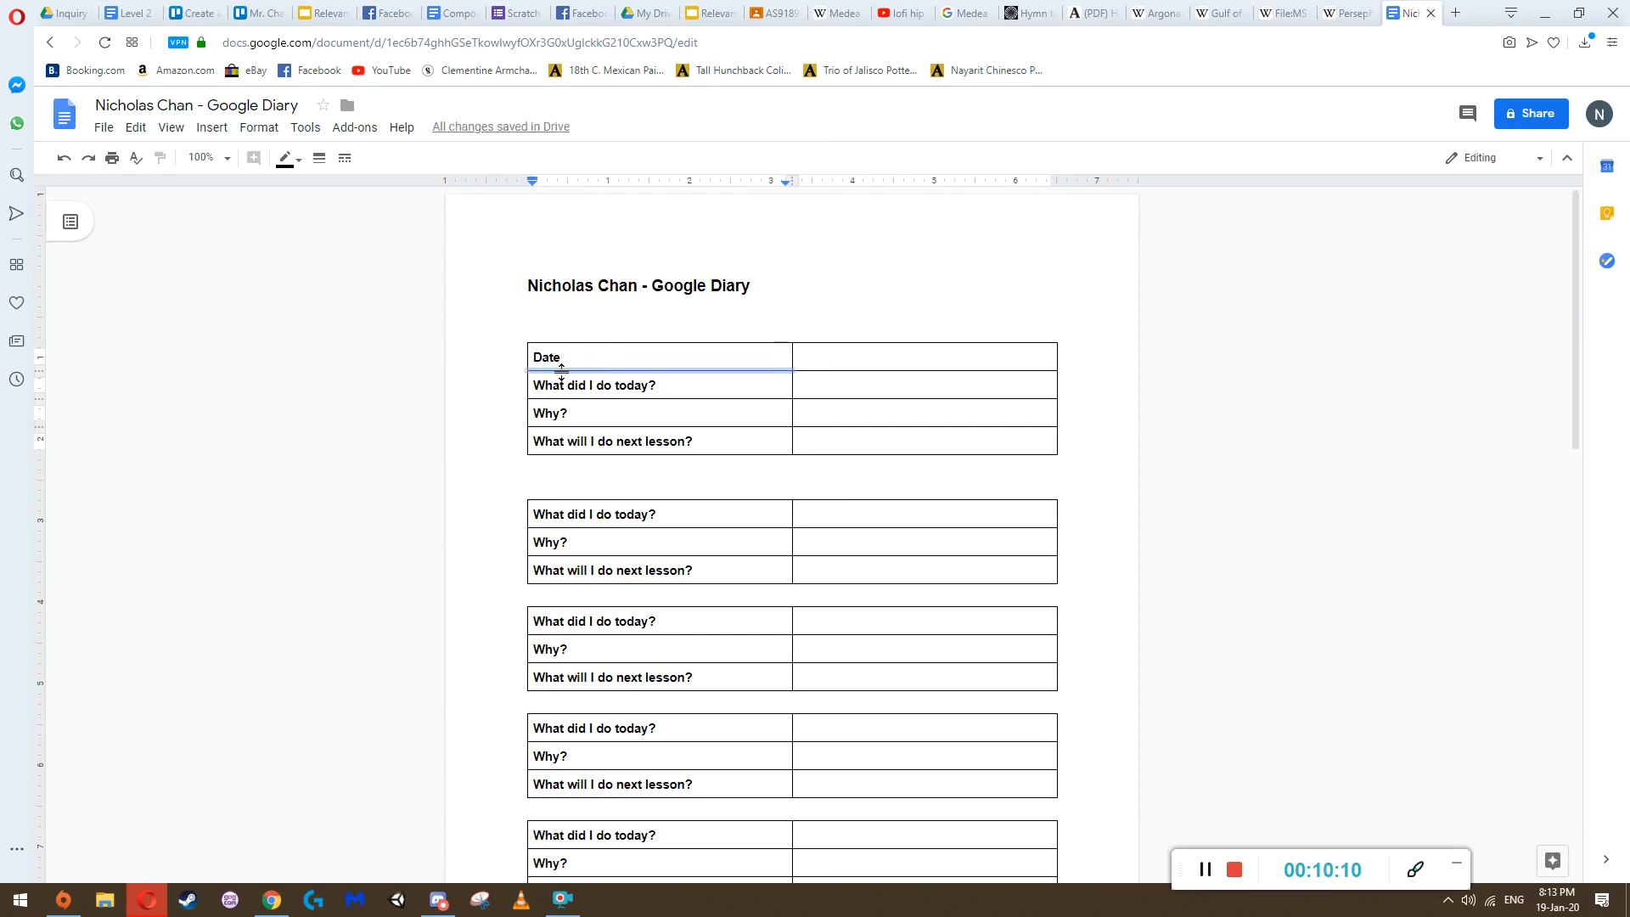
{"action": "left_click", "coordinate": [561, 365]}
Delete all the pasted table copies that lack a Date row
{"action": "left_click_drag", "start_coordinate": [549, 513], "coordinate": [877, 831]}
{"action": "key", "text": "BackSpace"}
{"action": "scroll", "coordinate": [739, 546], "scroll_direction": "up", "scroll_amount": 3}
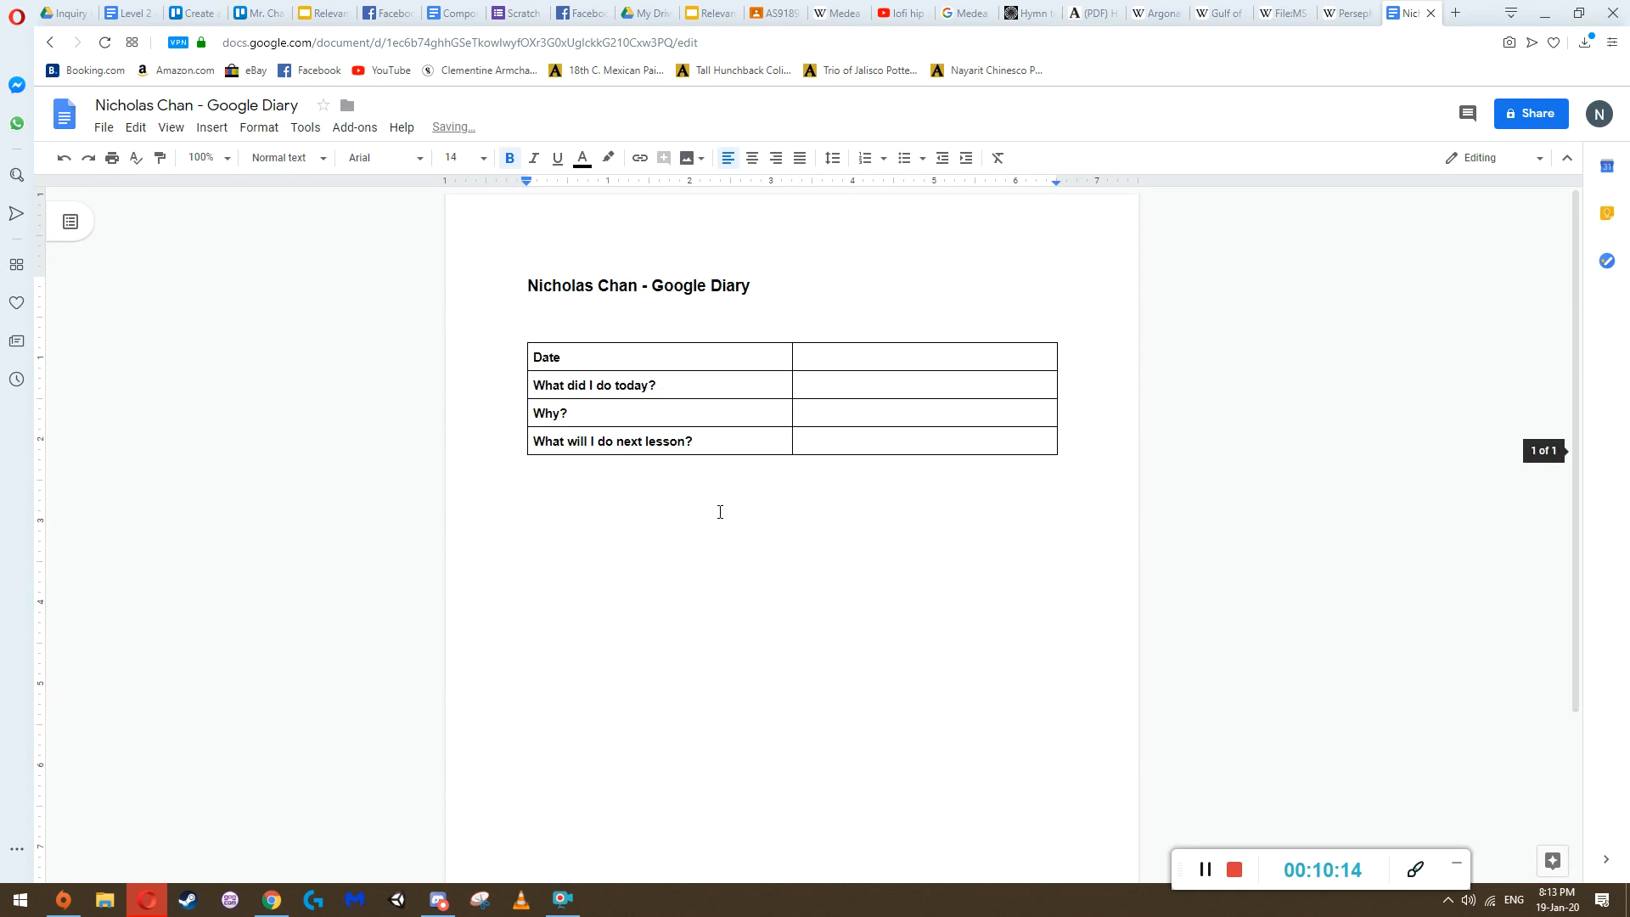
Copy the four-row table with its following blank line and paste it repeatedly below to fill several pages
{"action": "left_click_drag", "start_coordinate": [547, 358], "coordinate": [735, 480]}
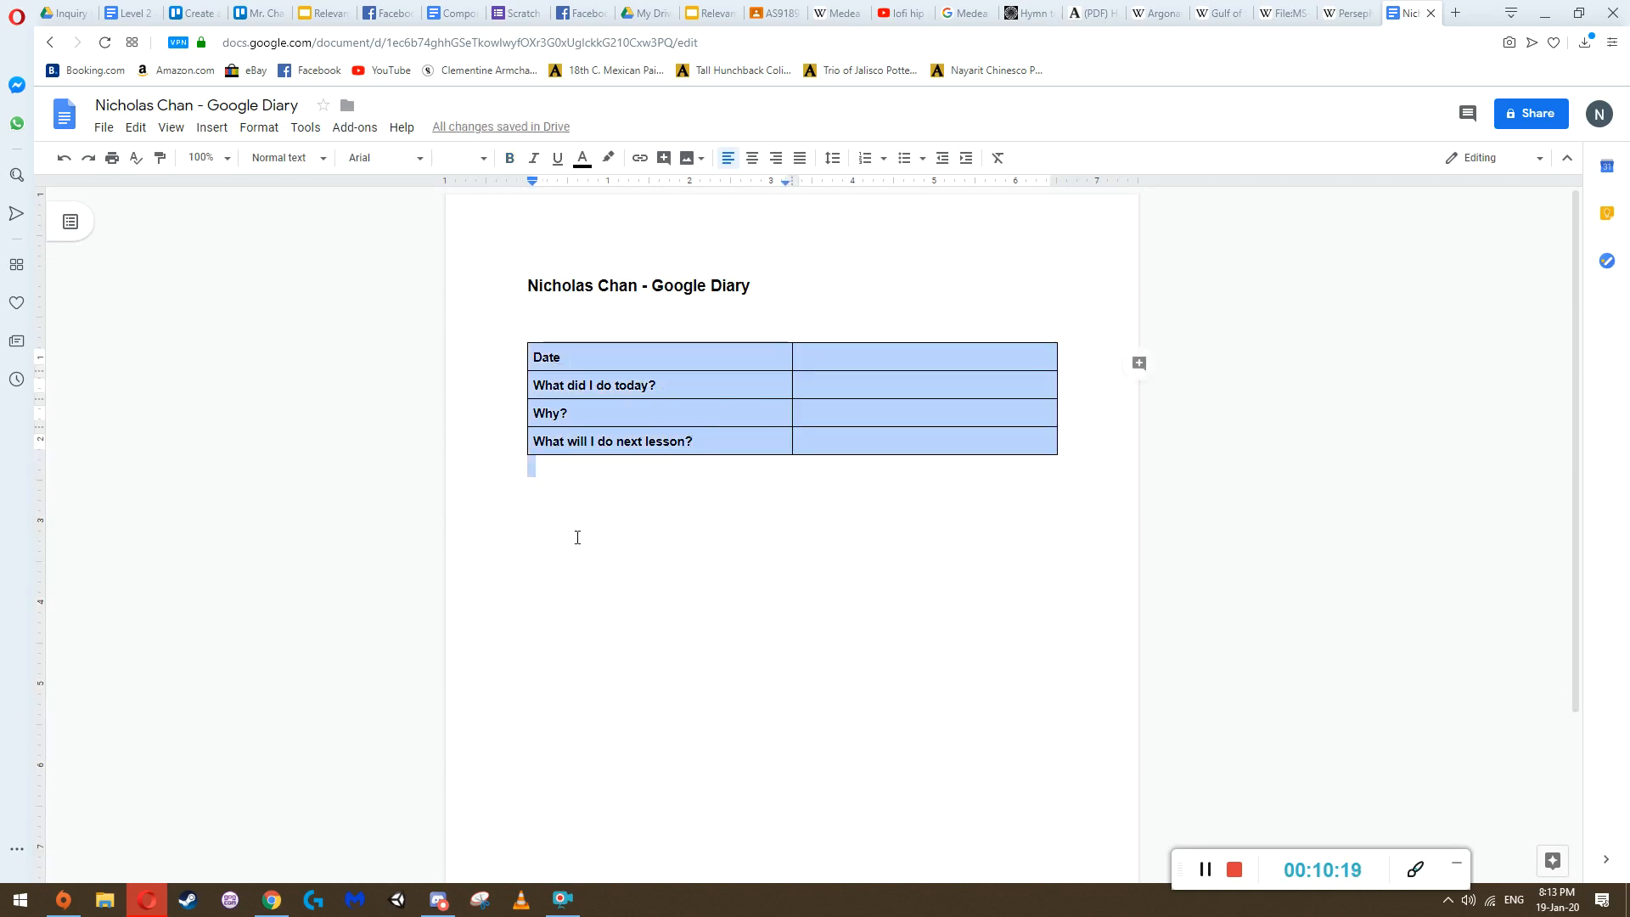
{"action": "left_click", "coordinate": [640, 505]}
{"action": "key", "text": "ctrl+v"}
{"action": "key", "text": "ctrl+v"}
{"action": "key", "text": "ctrl+v"}
{"action": "key", "text": "ctrl+v"}
{"action": "key", "text": "ctrl+v"}
{"action": "key", "text": "ctrl+v"}
{"action": "key", "text": "ctrl+v"}
{"action": "key", "text": "ctrl+v"}
{"action": "key", "text": "ctrl+v"}
{"action": "key", "text": "ctrl+v"}
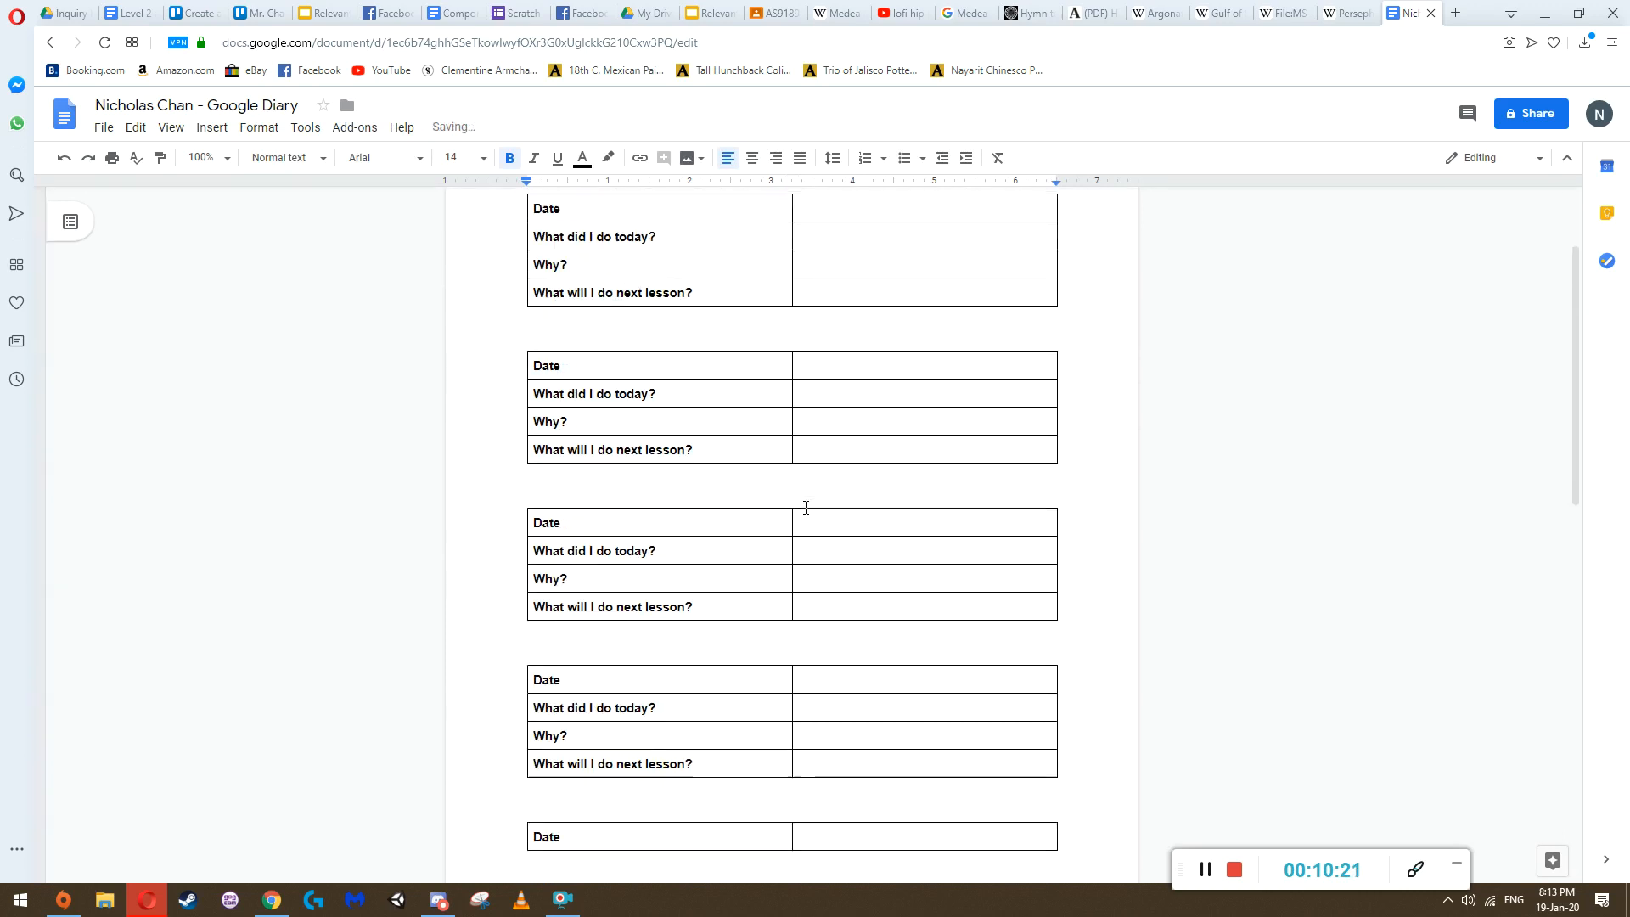
{"action": "scroll", "coordinate": [816, 507], "scroll_direction": "up", "scroll_amount": 20}
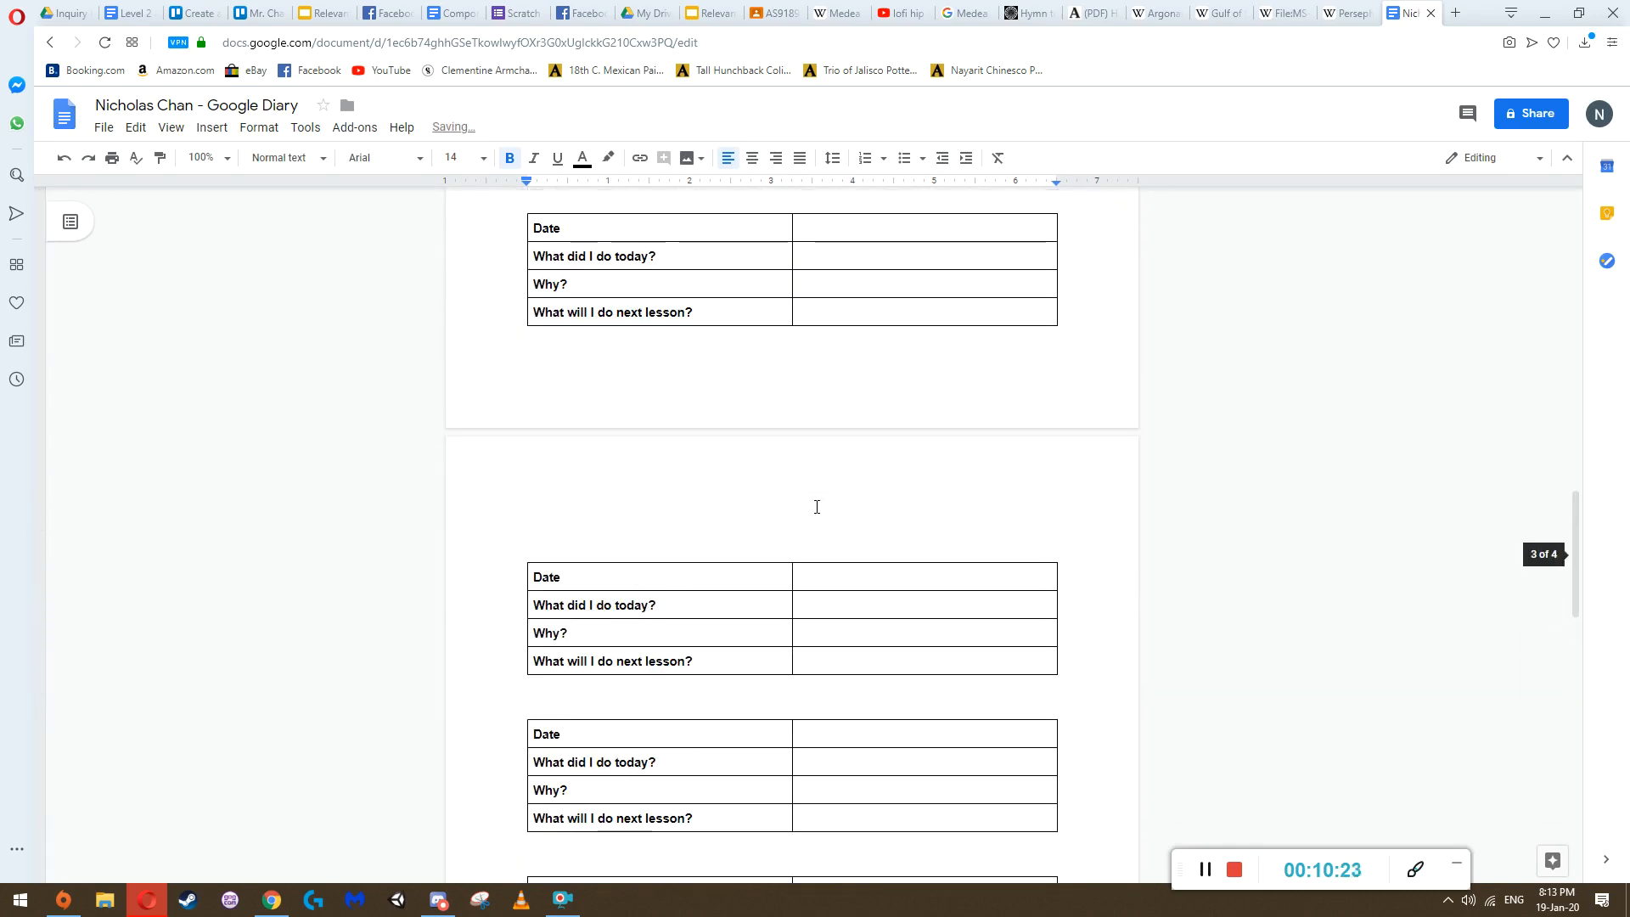
Enter 19/01/2020 in the Date row of the first table
{"action": "left_click", "coordinate": [837, 358]}
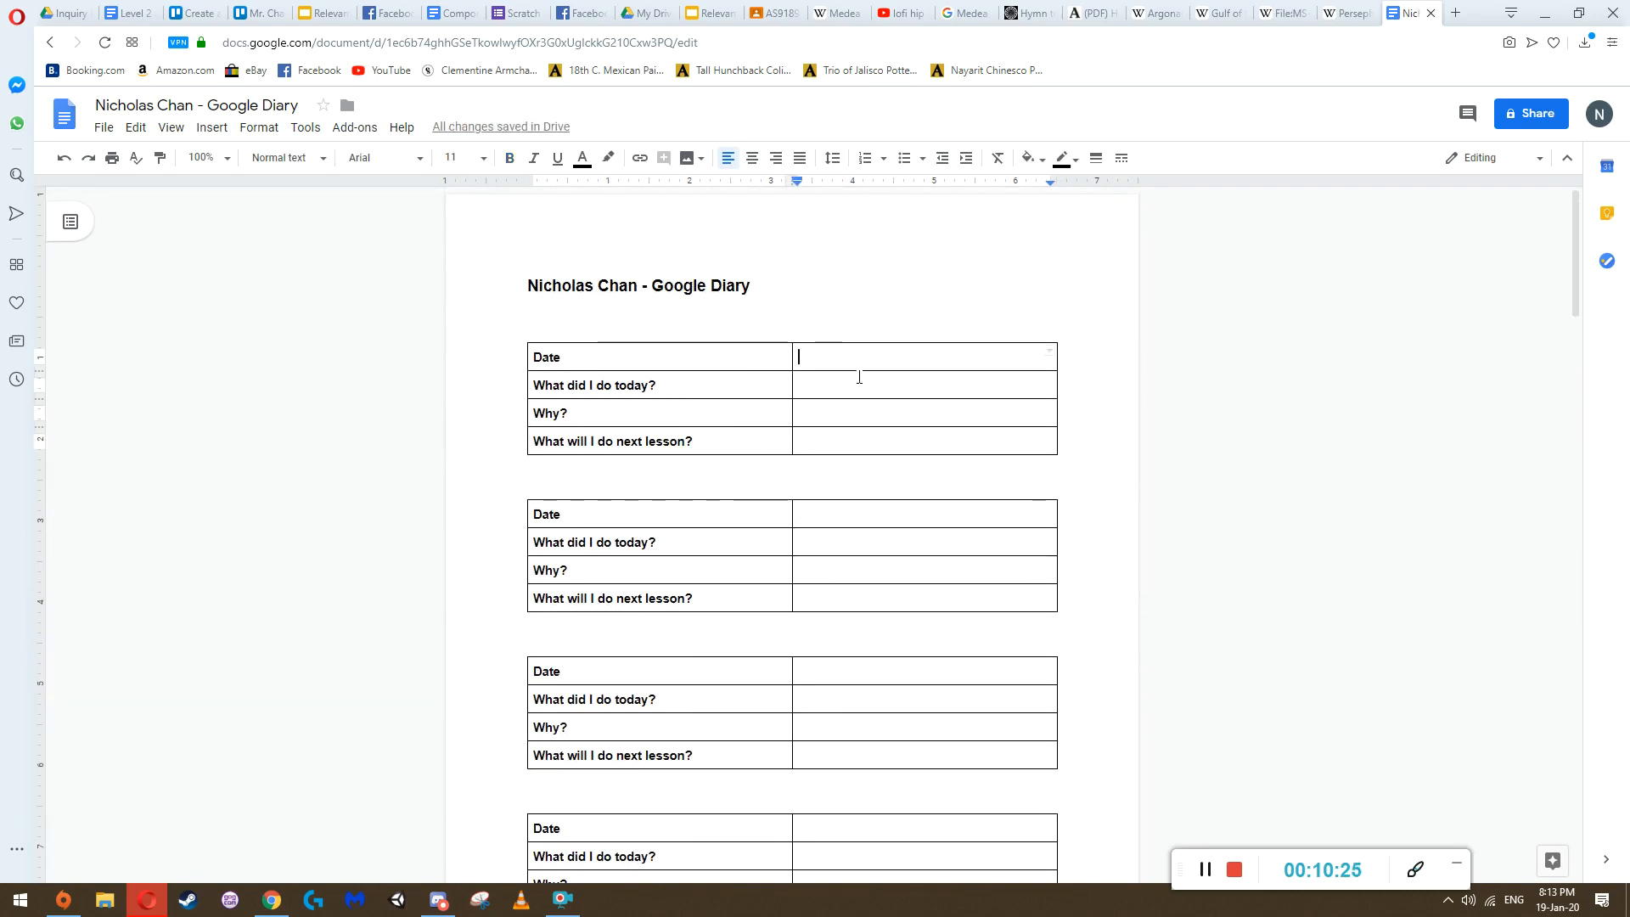
{"action": "type", "text": "19/01/2020"}
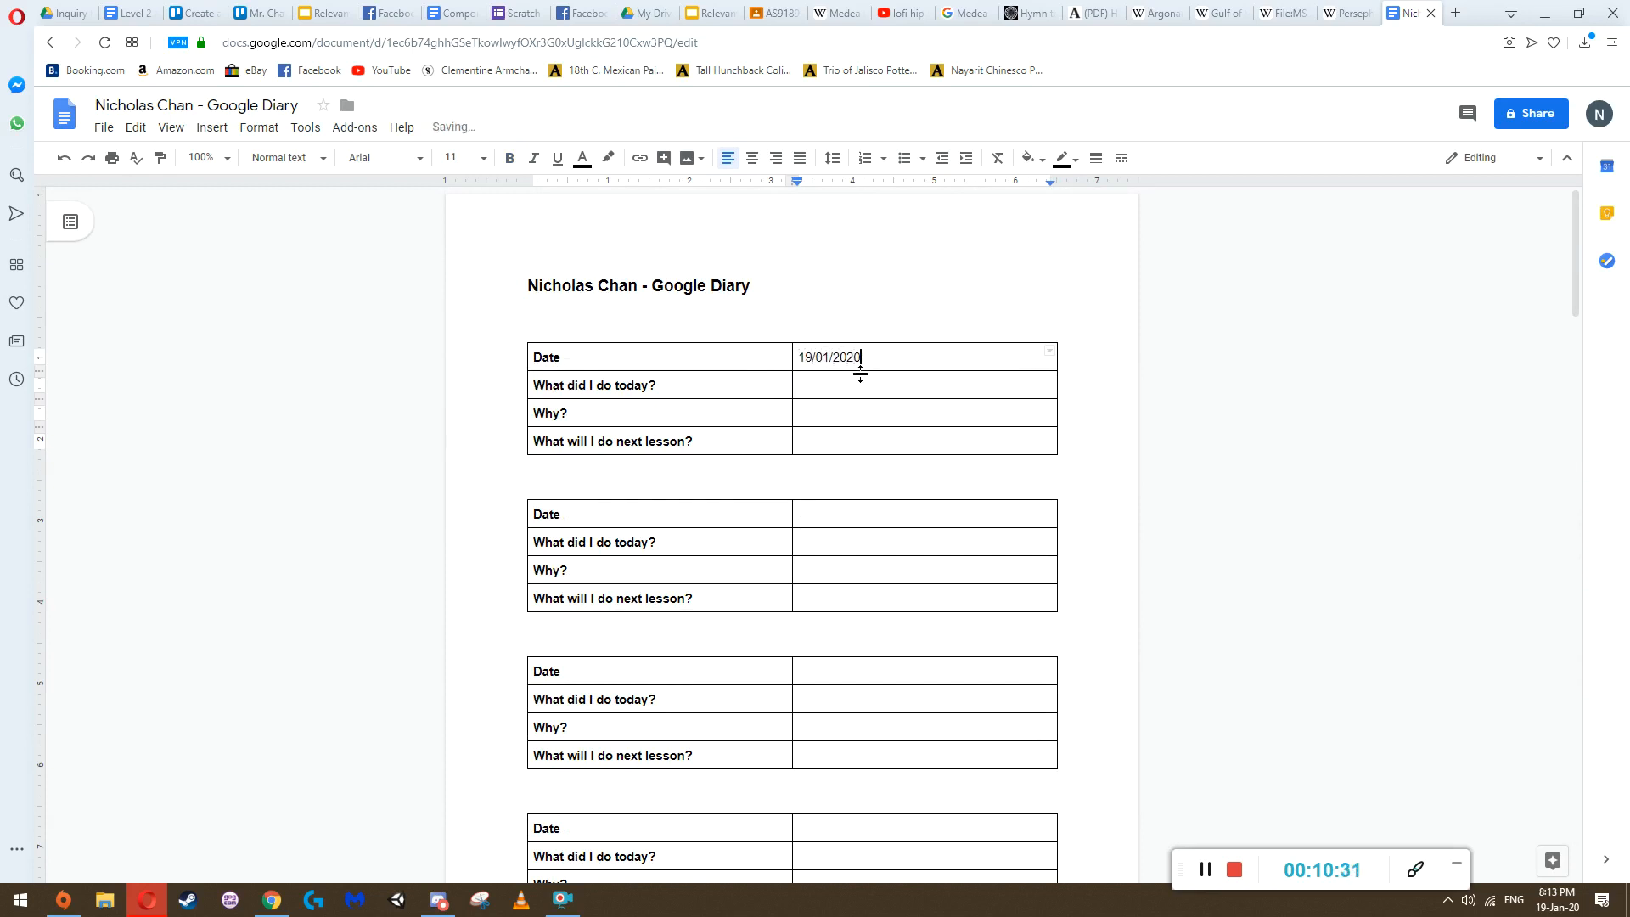
{"action": "left_click_drag", "start_coordinate": [860, 357], "coordinate": [804, 360]}
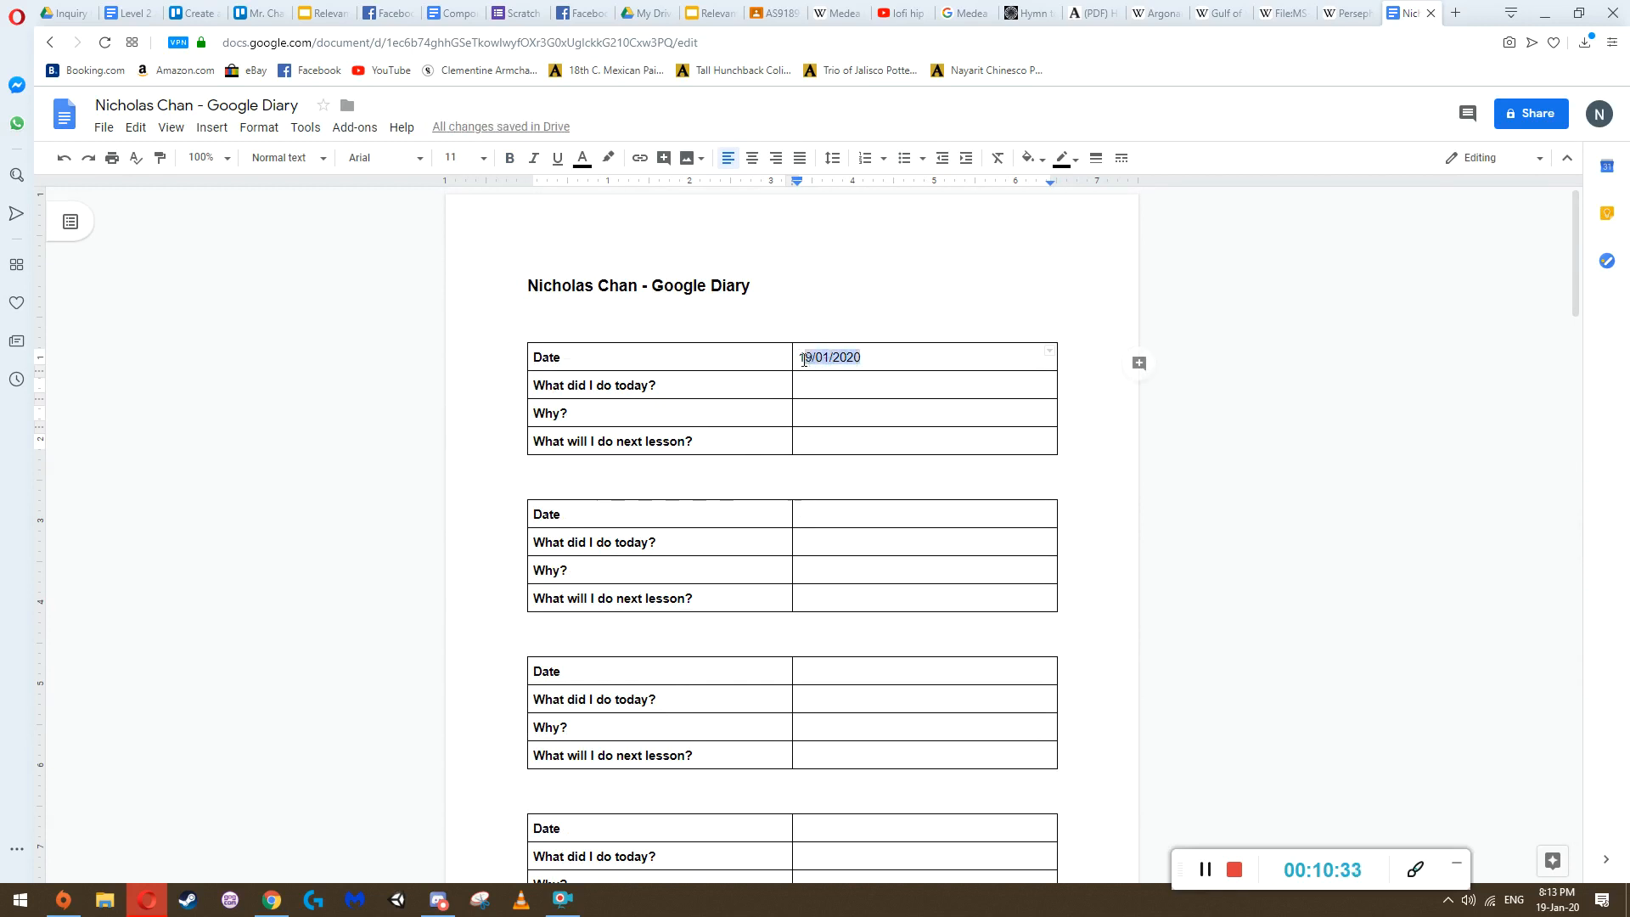
Insert the Capture image from the computer's Desktop into the first table's answer cell for "What did I do today?"
{"action": "left_click", "coordinate": [886, 390]}
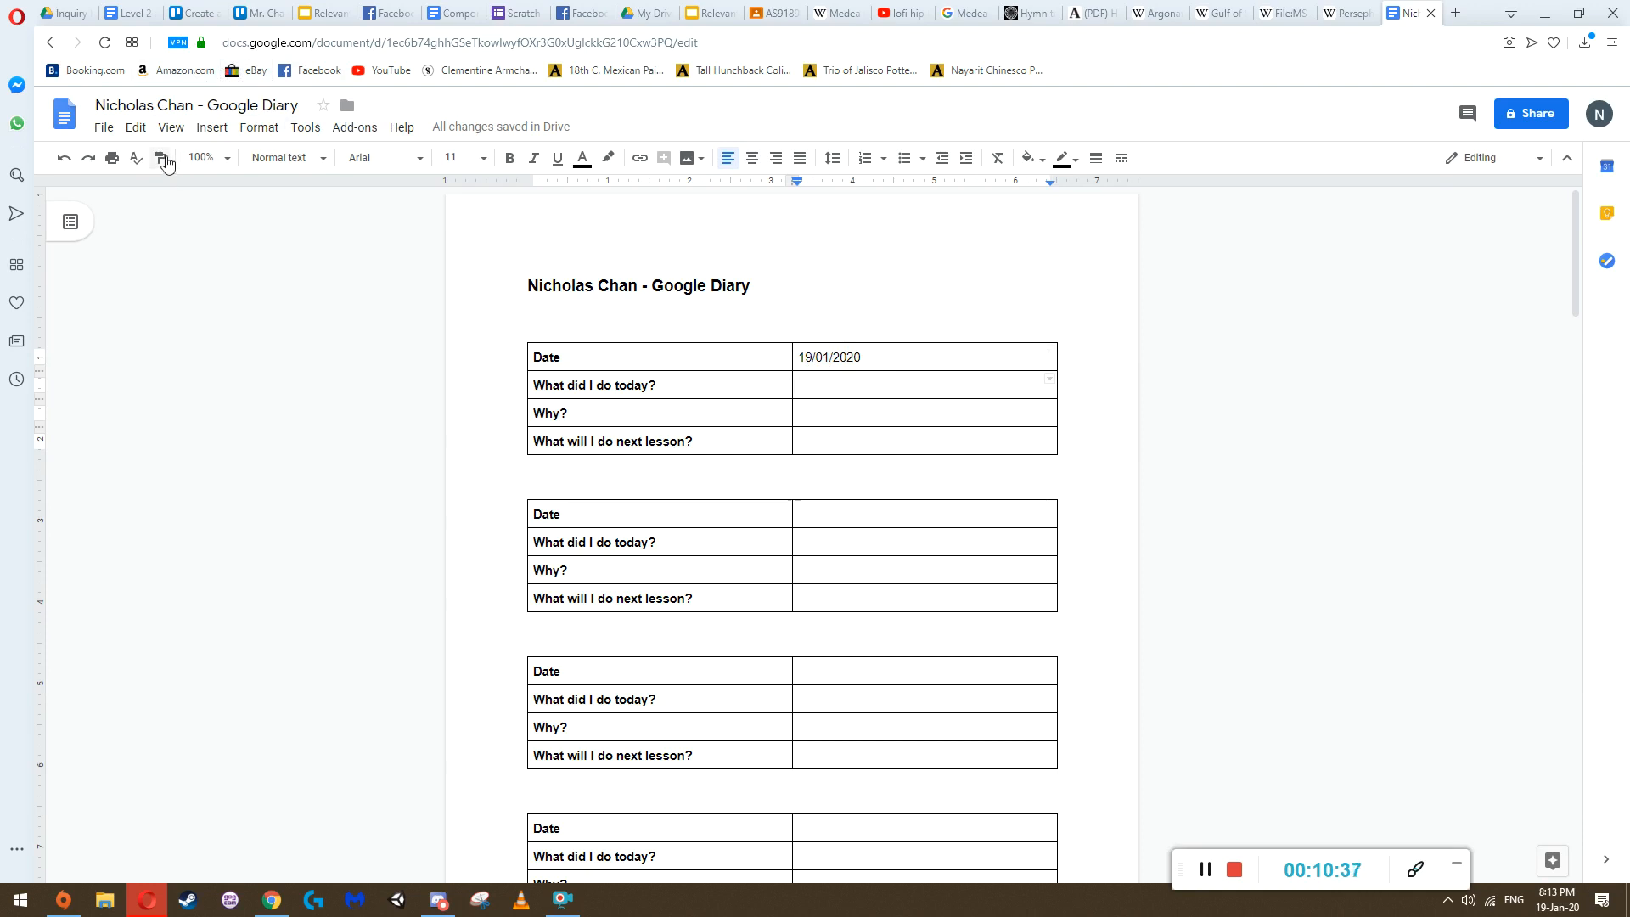
{"action": "left_click", "coordinate": [217, 129]}
{"action": "mouse_move", "coordinate": [229, 167]}
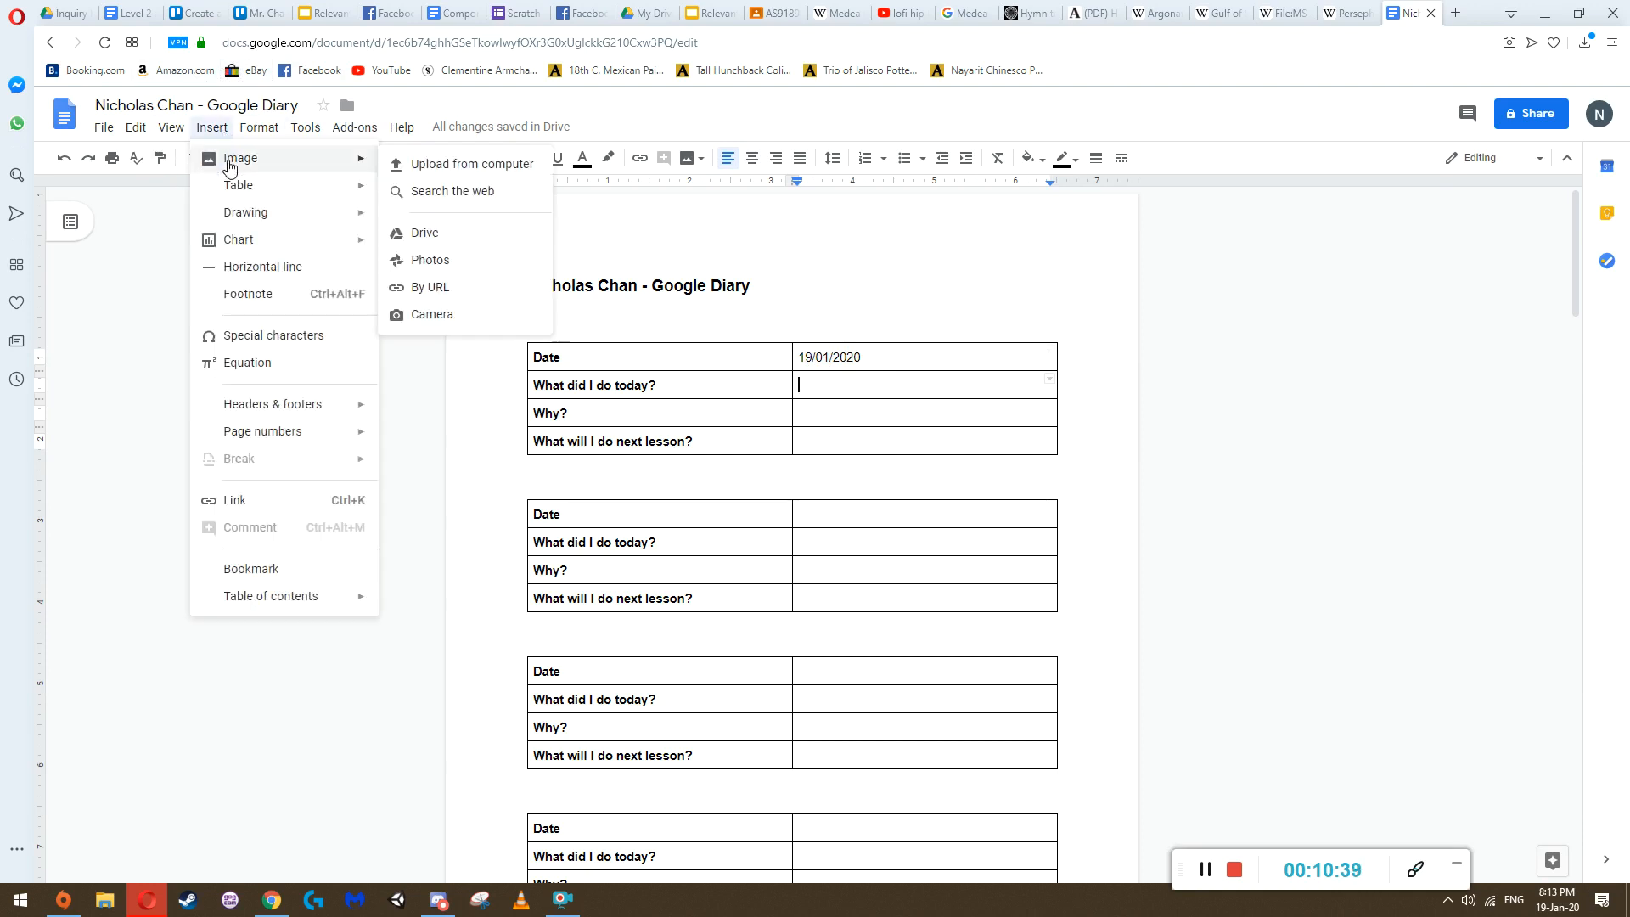
{"action": "left_click", "coordinate": [450, 166]}
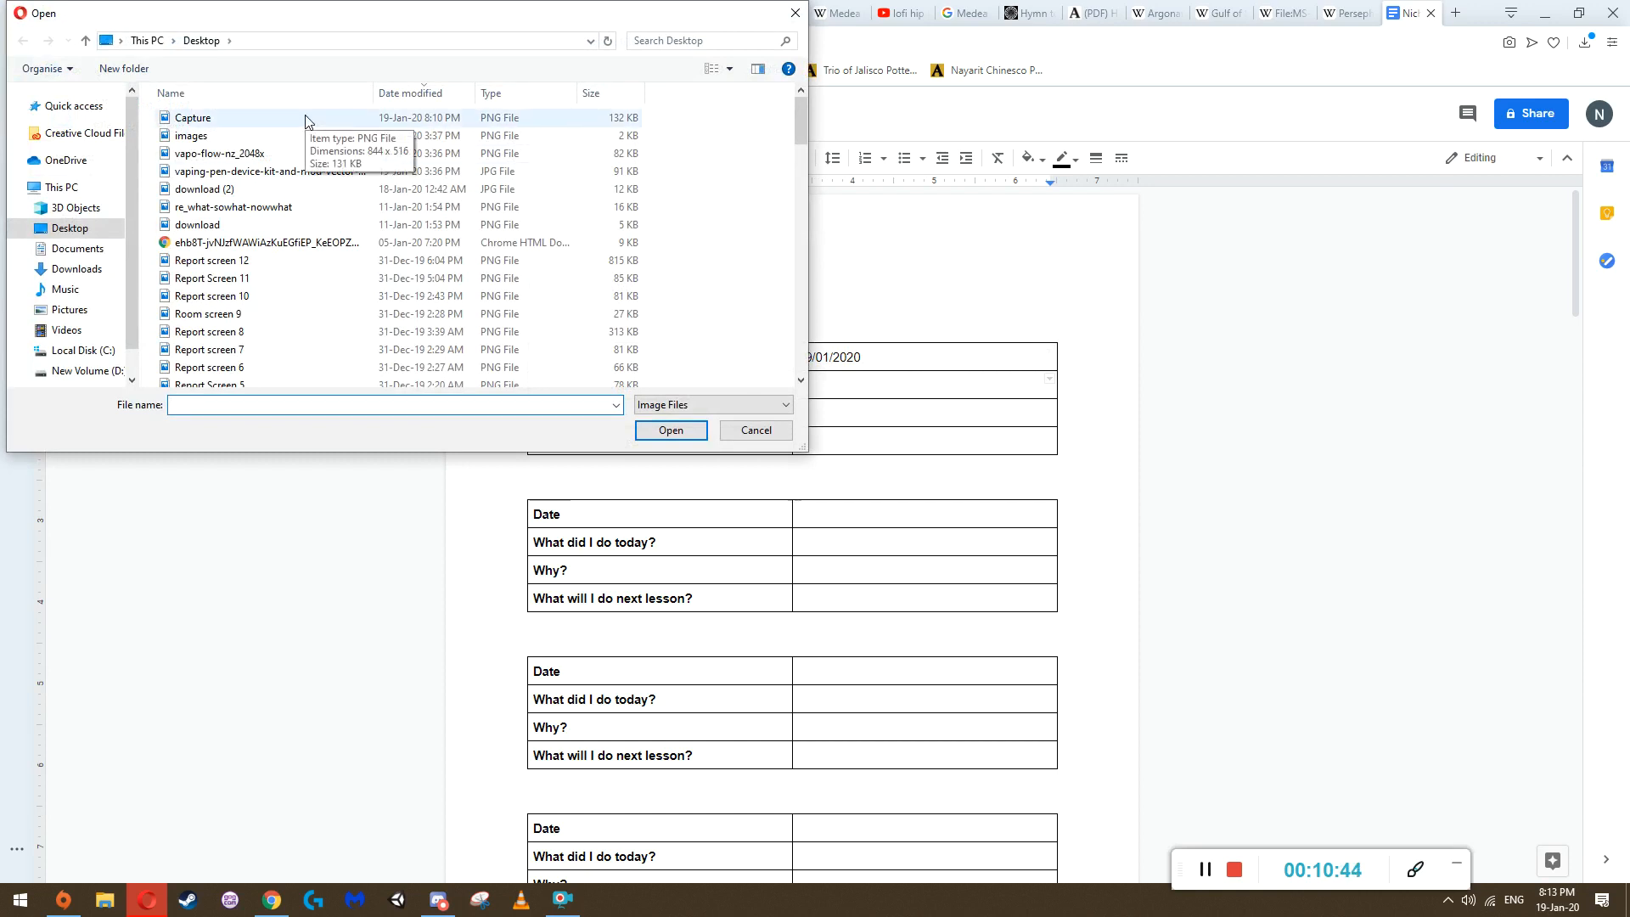
{"action": "double_click", "coordinate": [285, 117]}
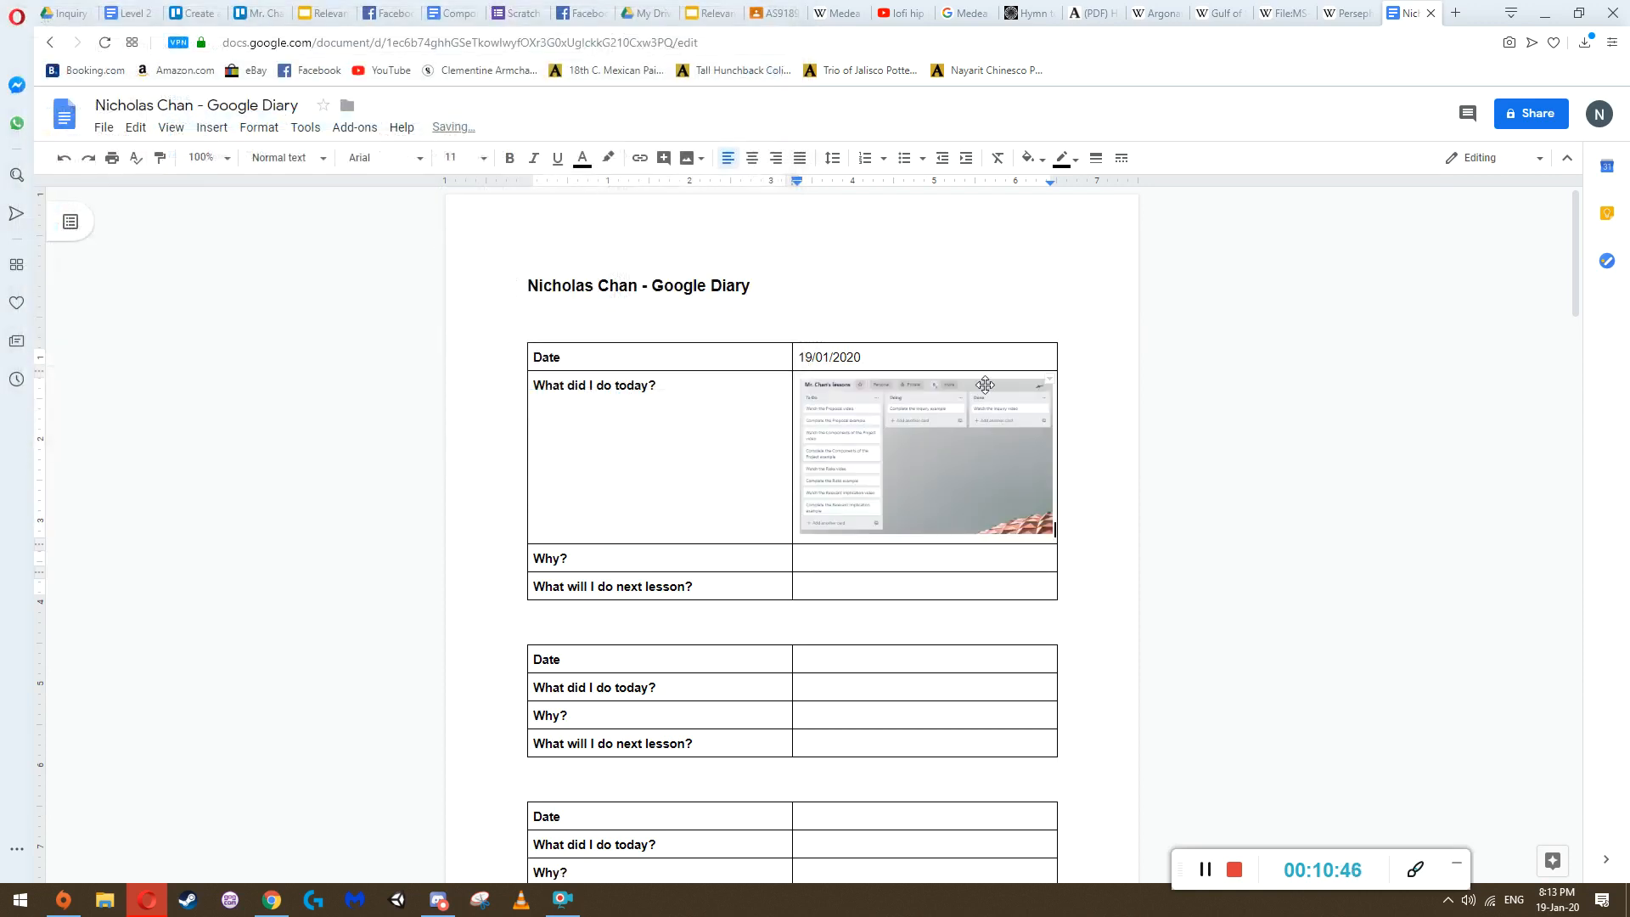
Enlarge the inserted board screenshot slightly so it spans the full width of its table cell
{"action": "left_click", "coordinate": [882, 445]}
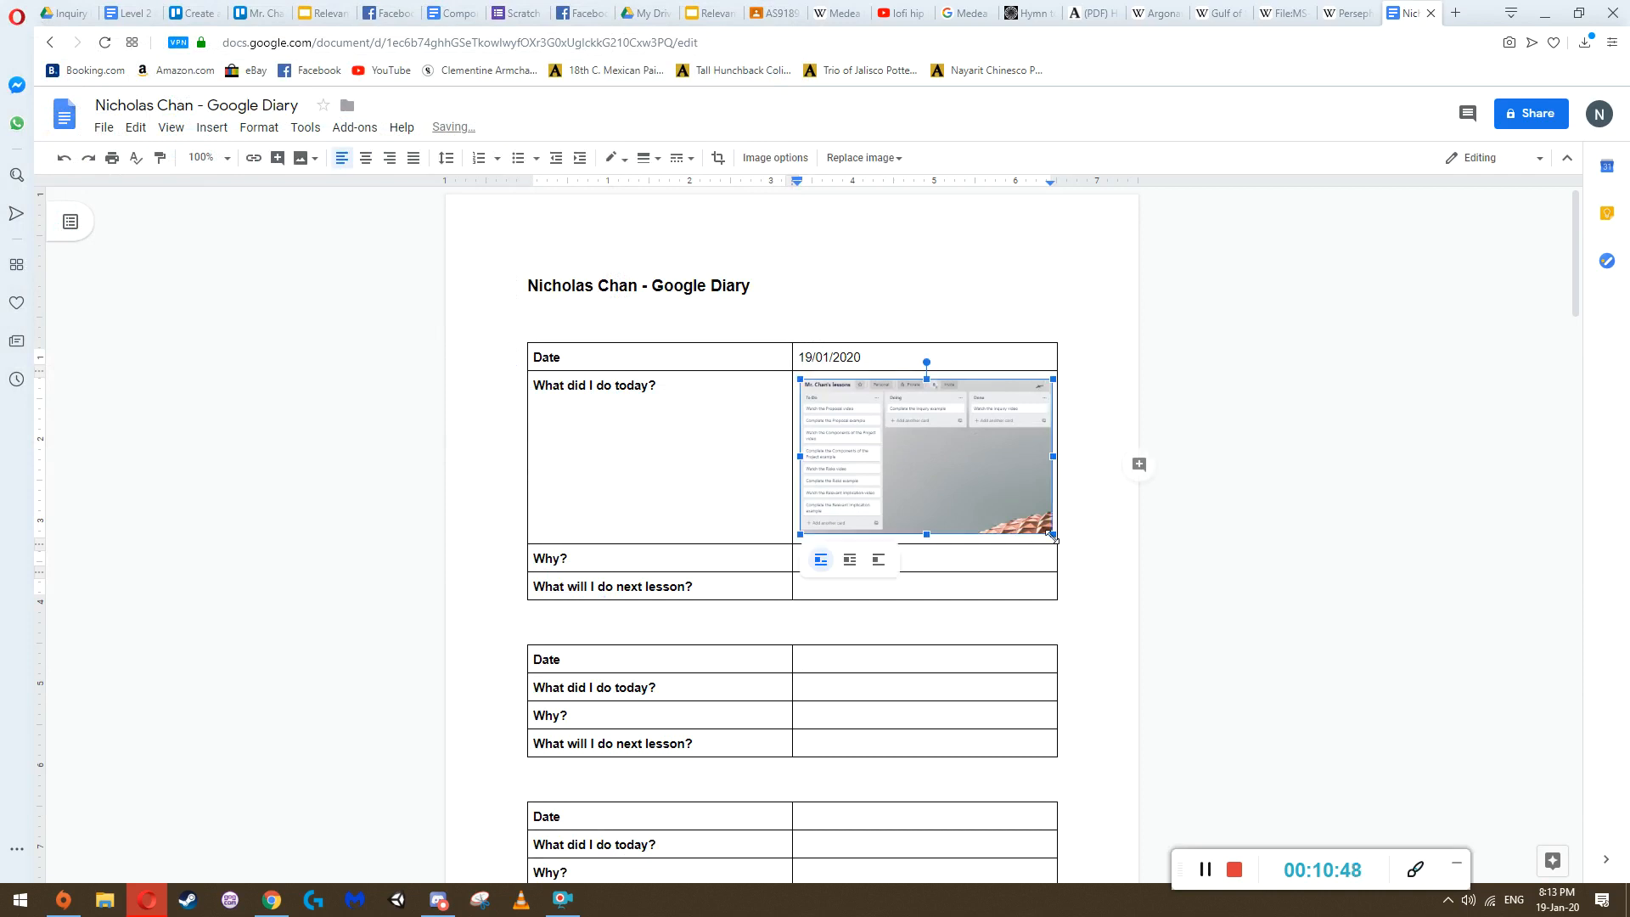
{"action": "left_click_drag", "start_coordinate": [1052, 534], "coordinate": [1080, 563]}
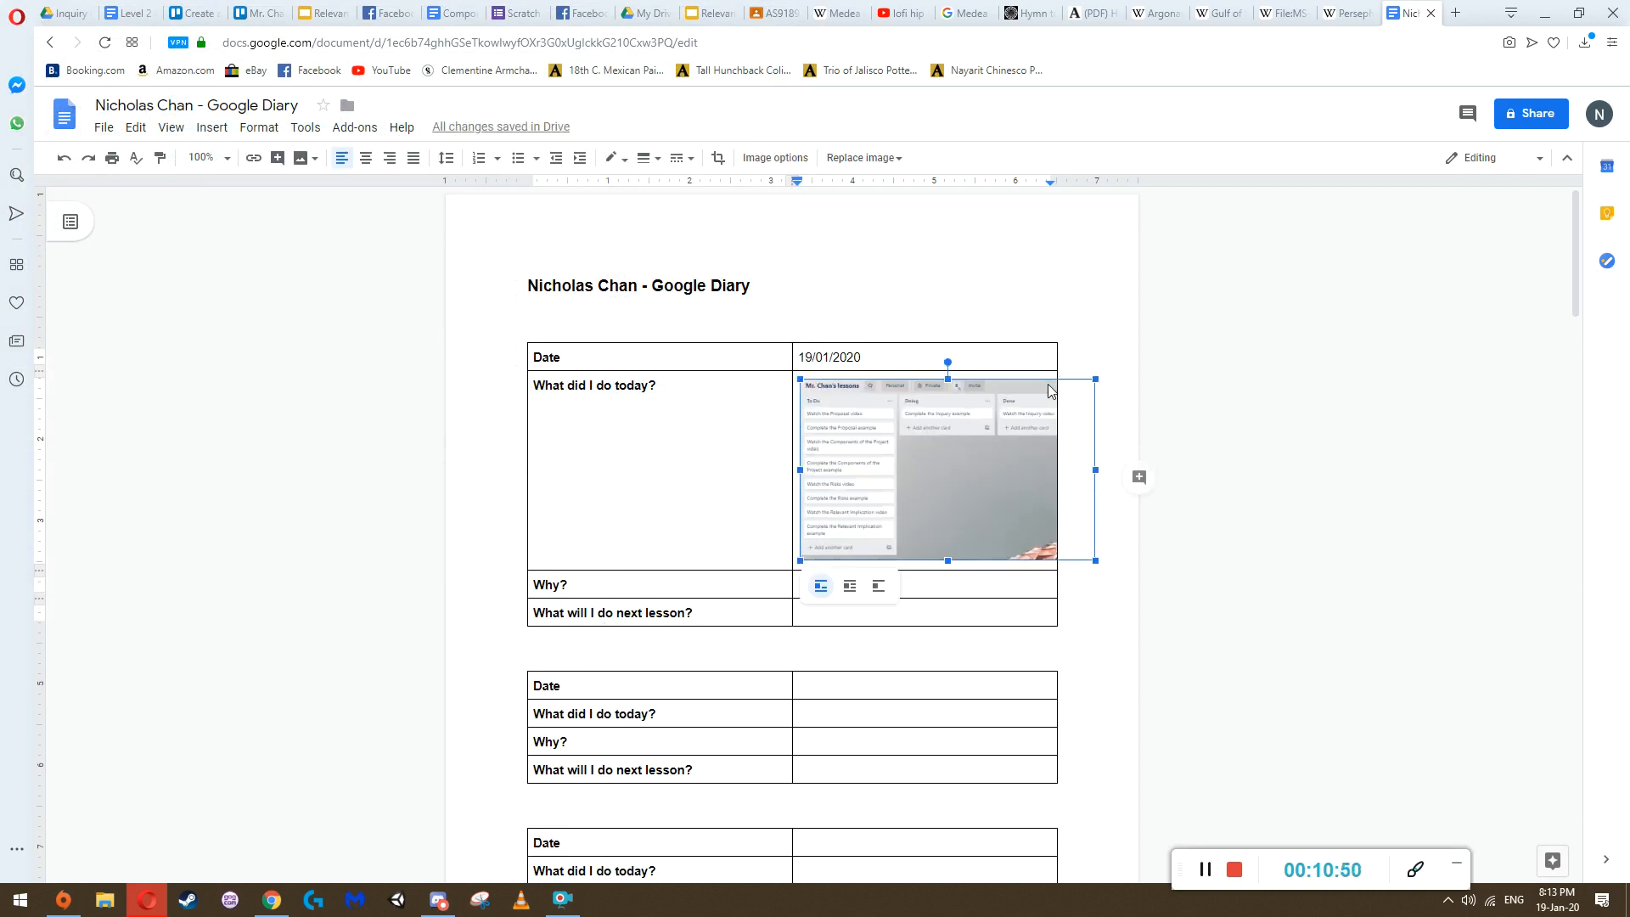
{"action": "left_click_drag", "start_coordinate": [1098, 566], "coordinate": [1064, 543]}
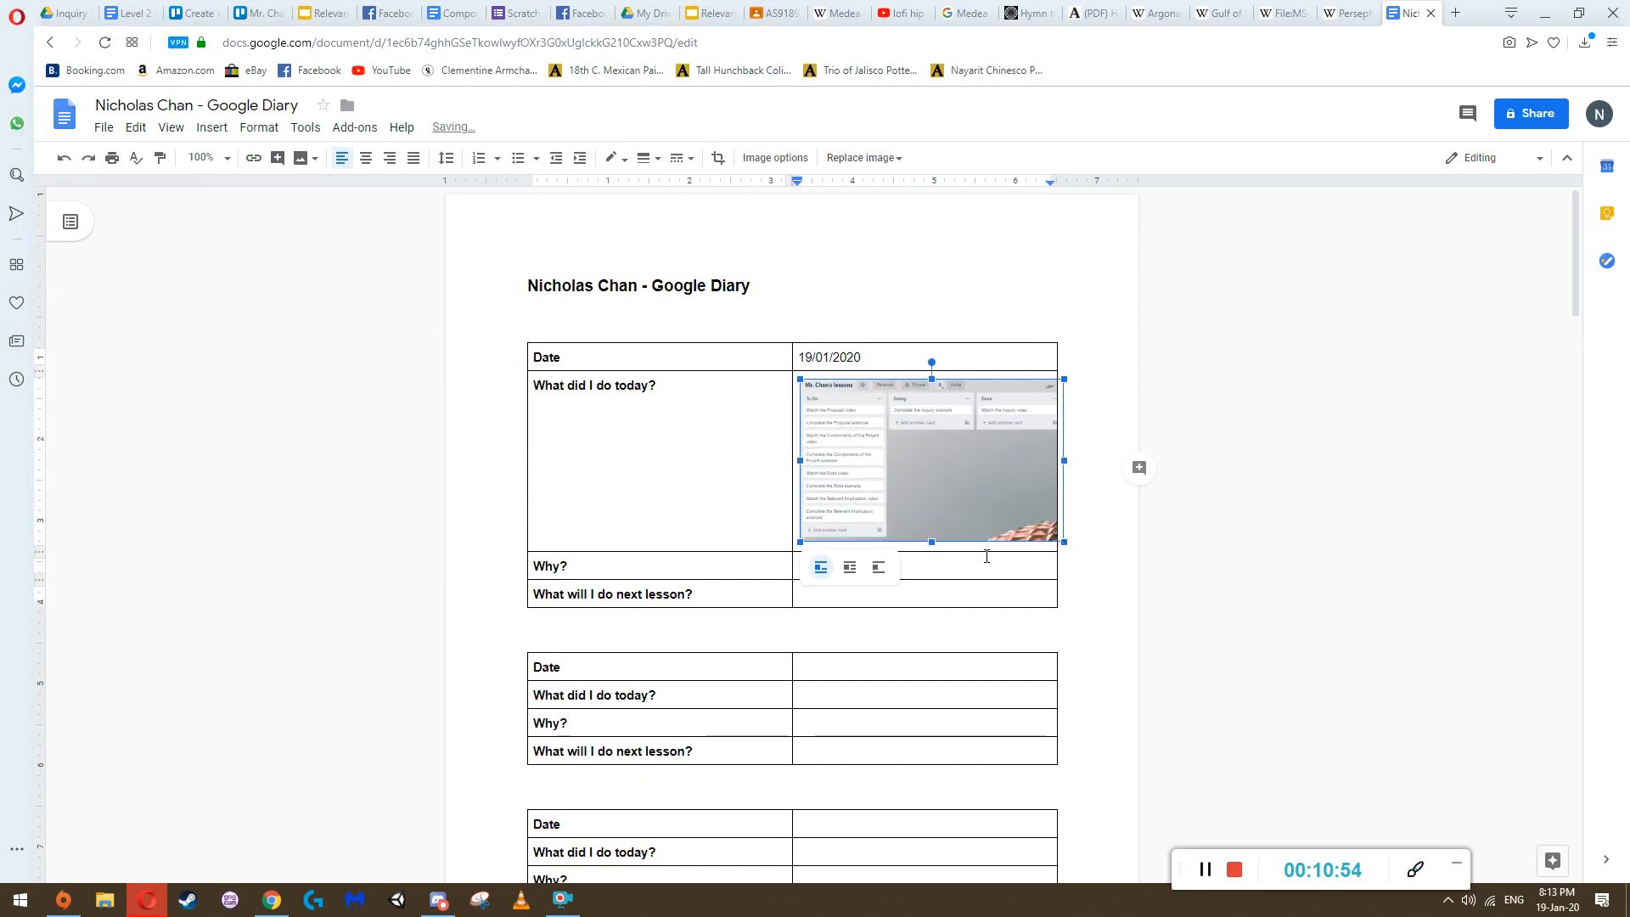
{"action": "left_click", "coordinate": [934, 569]}
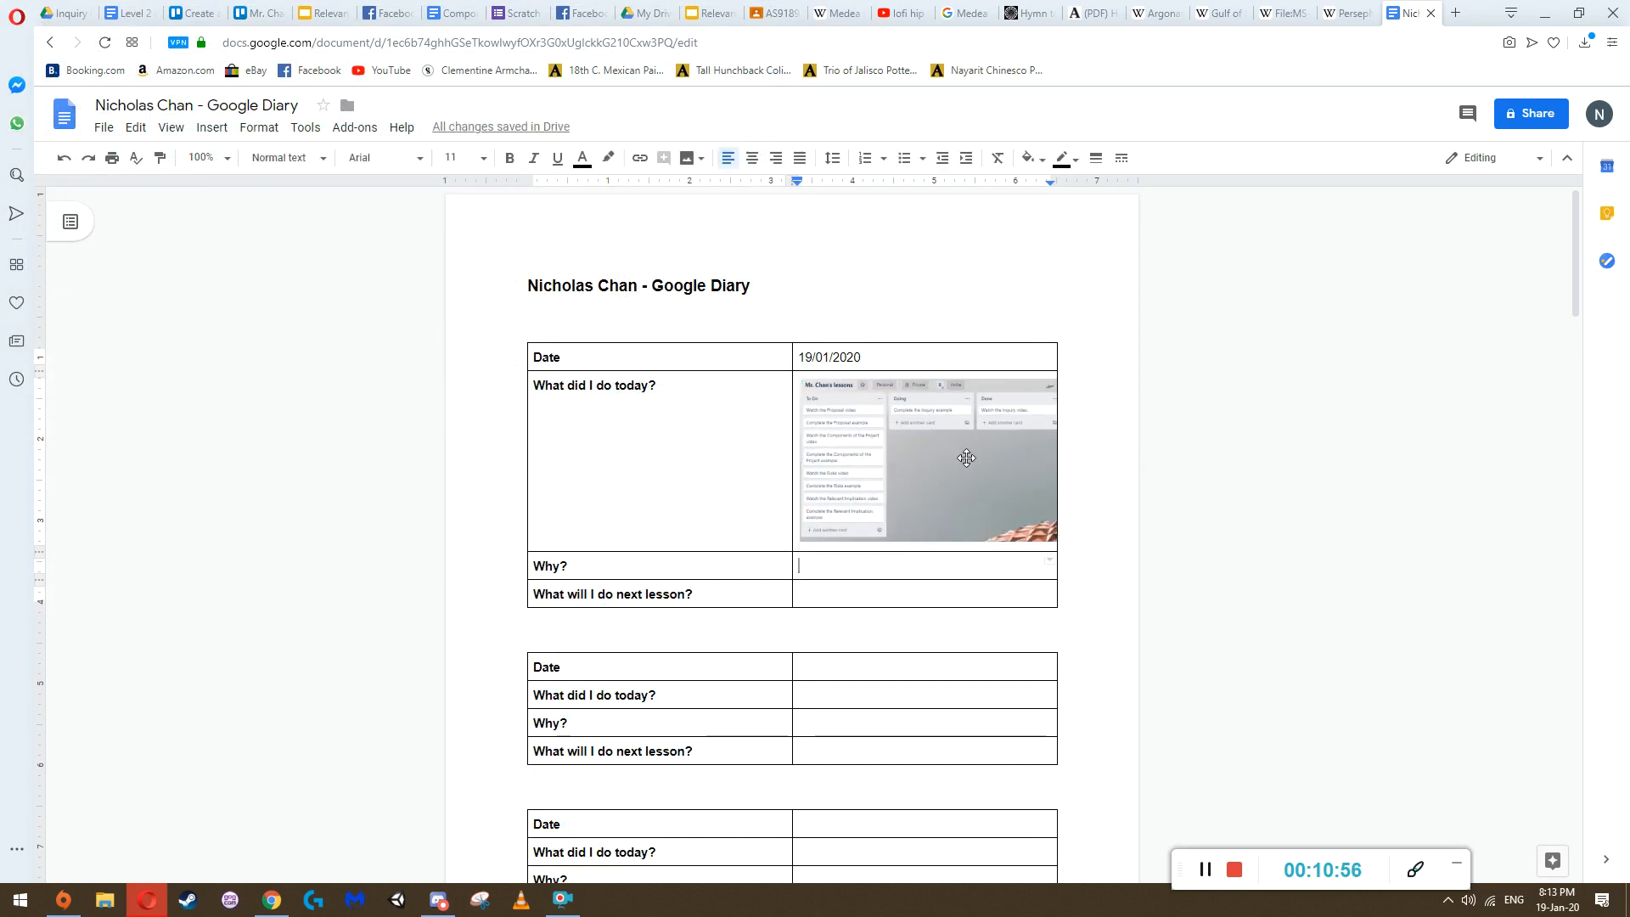
Review the first diary entry's board screenshot and the blank entry tables below it
{"action": "left_click", "coordinate": [924, 426]}
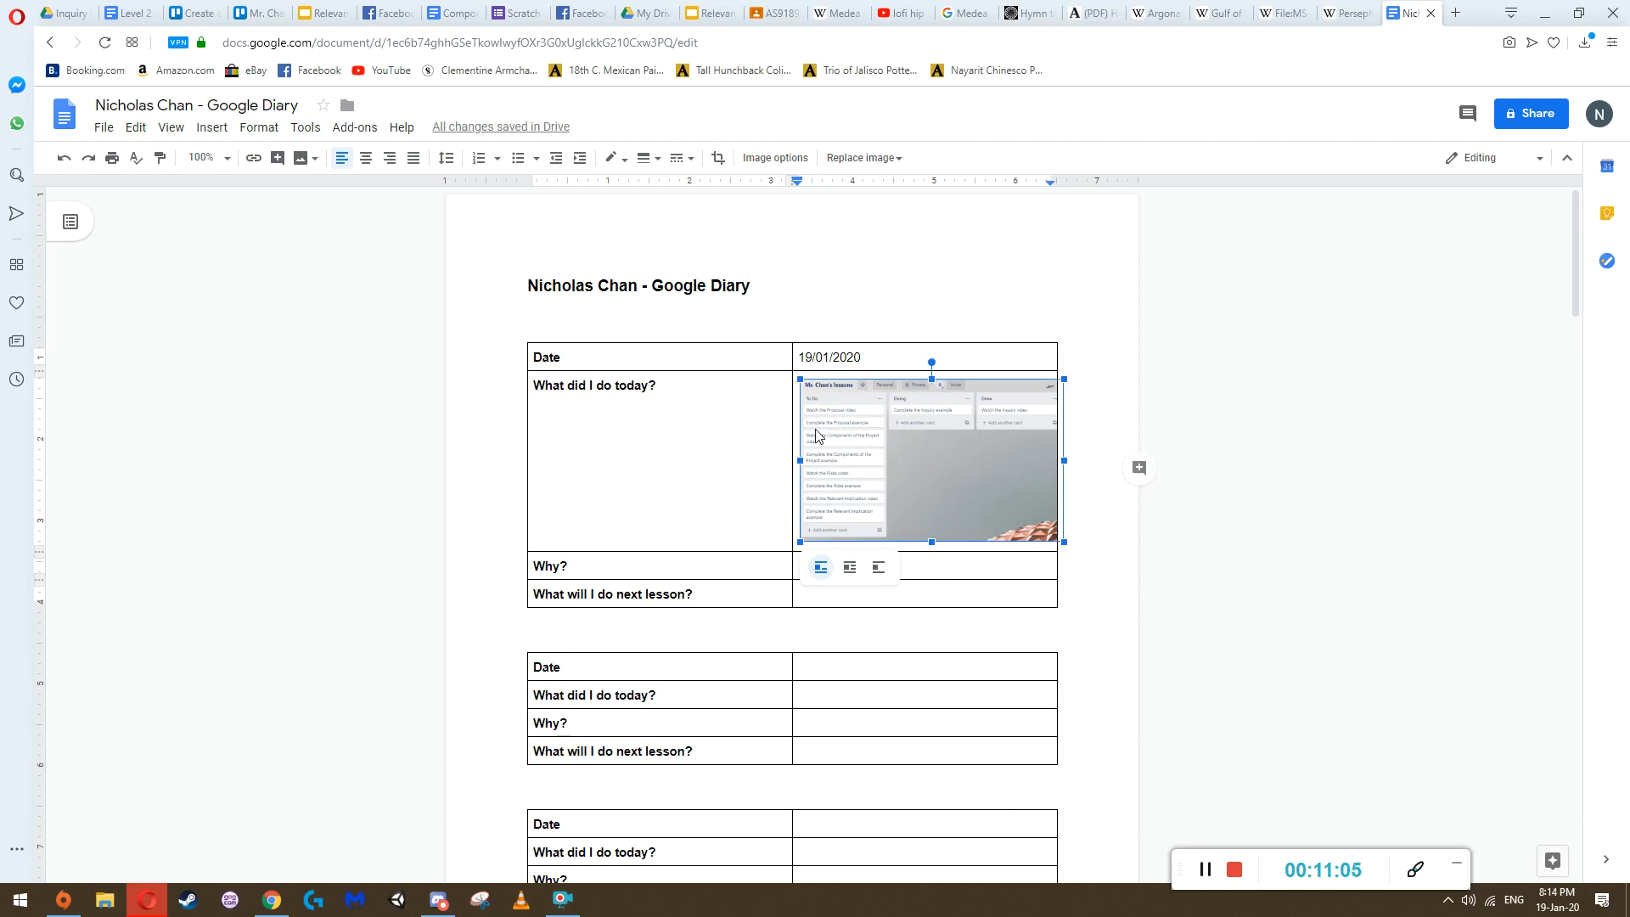
{"action": "left_click", "coordinate": [1059, 431]}
{"action": "left_click", "coordinate": [900, 451]}
{"action": "scroll", "coordinate": [827, 441], "scroll_direction": "down", "scroll_amount": 1}
{"action": "scroll", "coordinate": [827, 441], "scroll_direction": "down", "scroll_amount": 1}
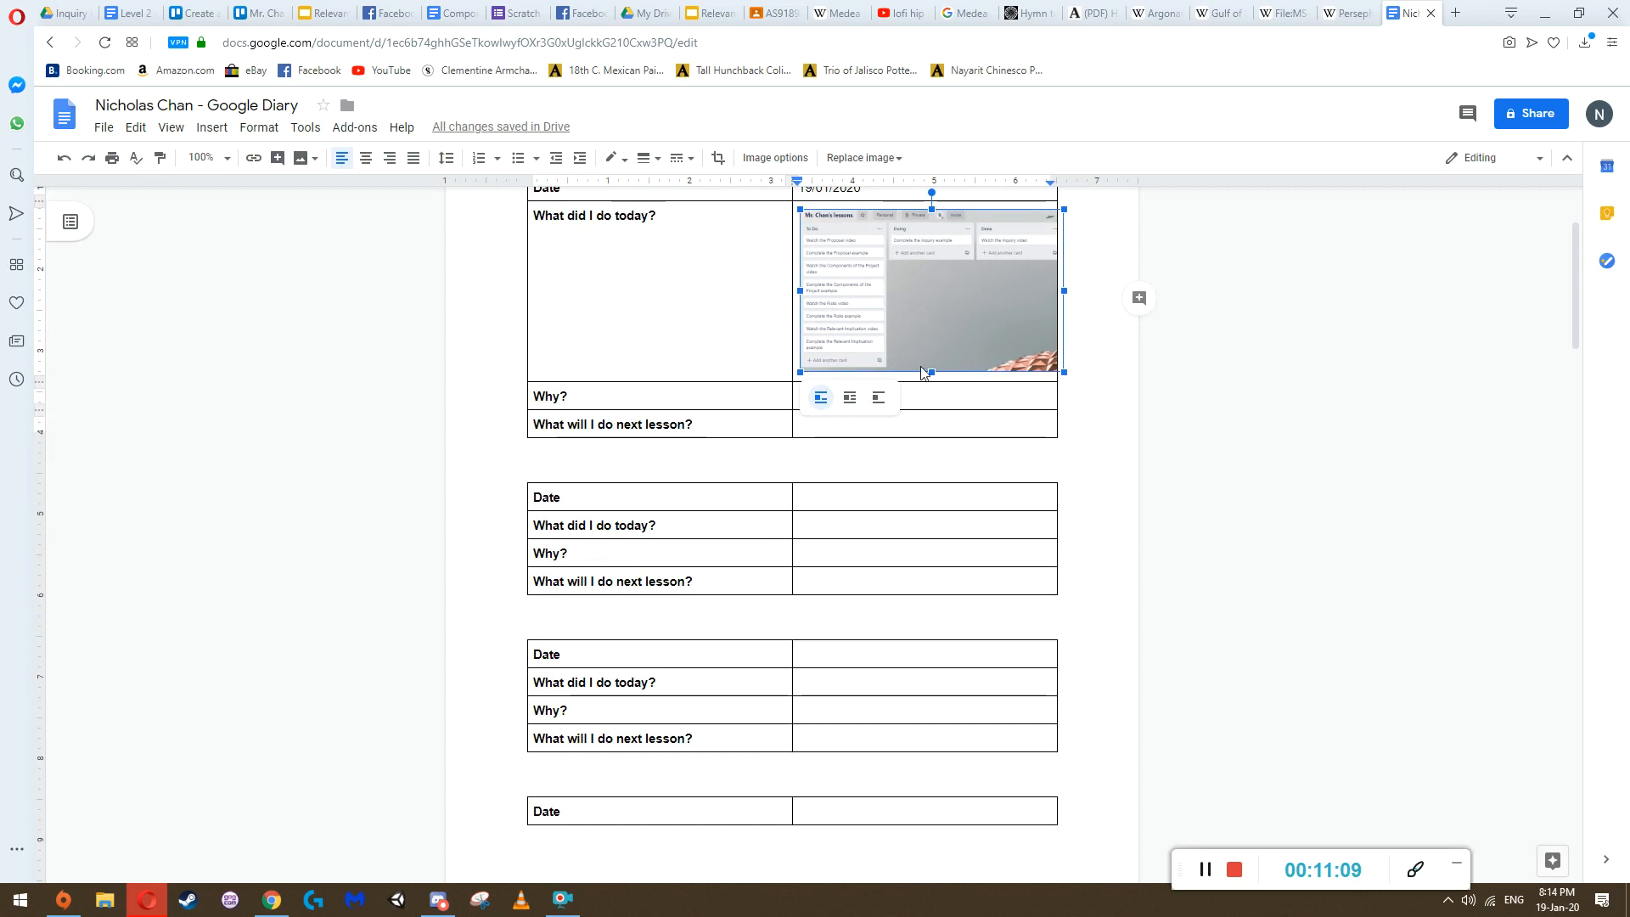
{"action": "scroll", "coordinate": [874, 289], "scroll_direction": "up", "scroll_amount": 2}
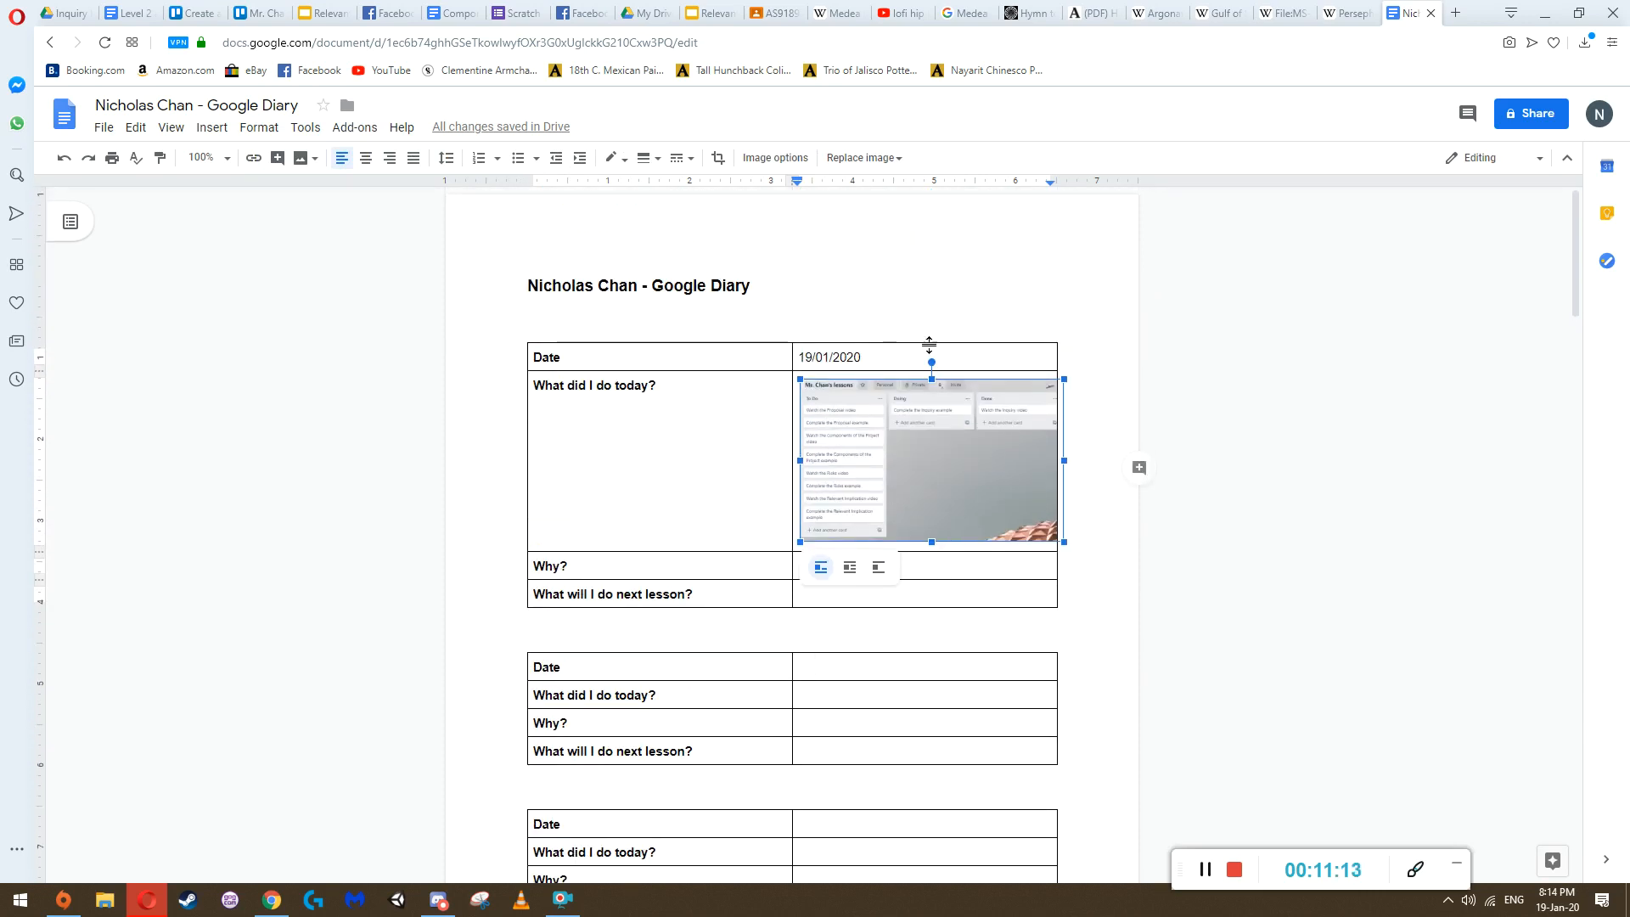
{"action": "scroll", "coordinate": [947, 467], "scroll_direction": "down", "scroll_amount": 3}
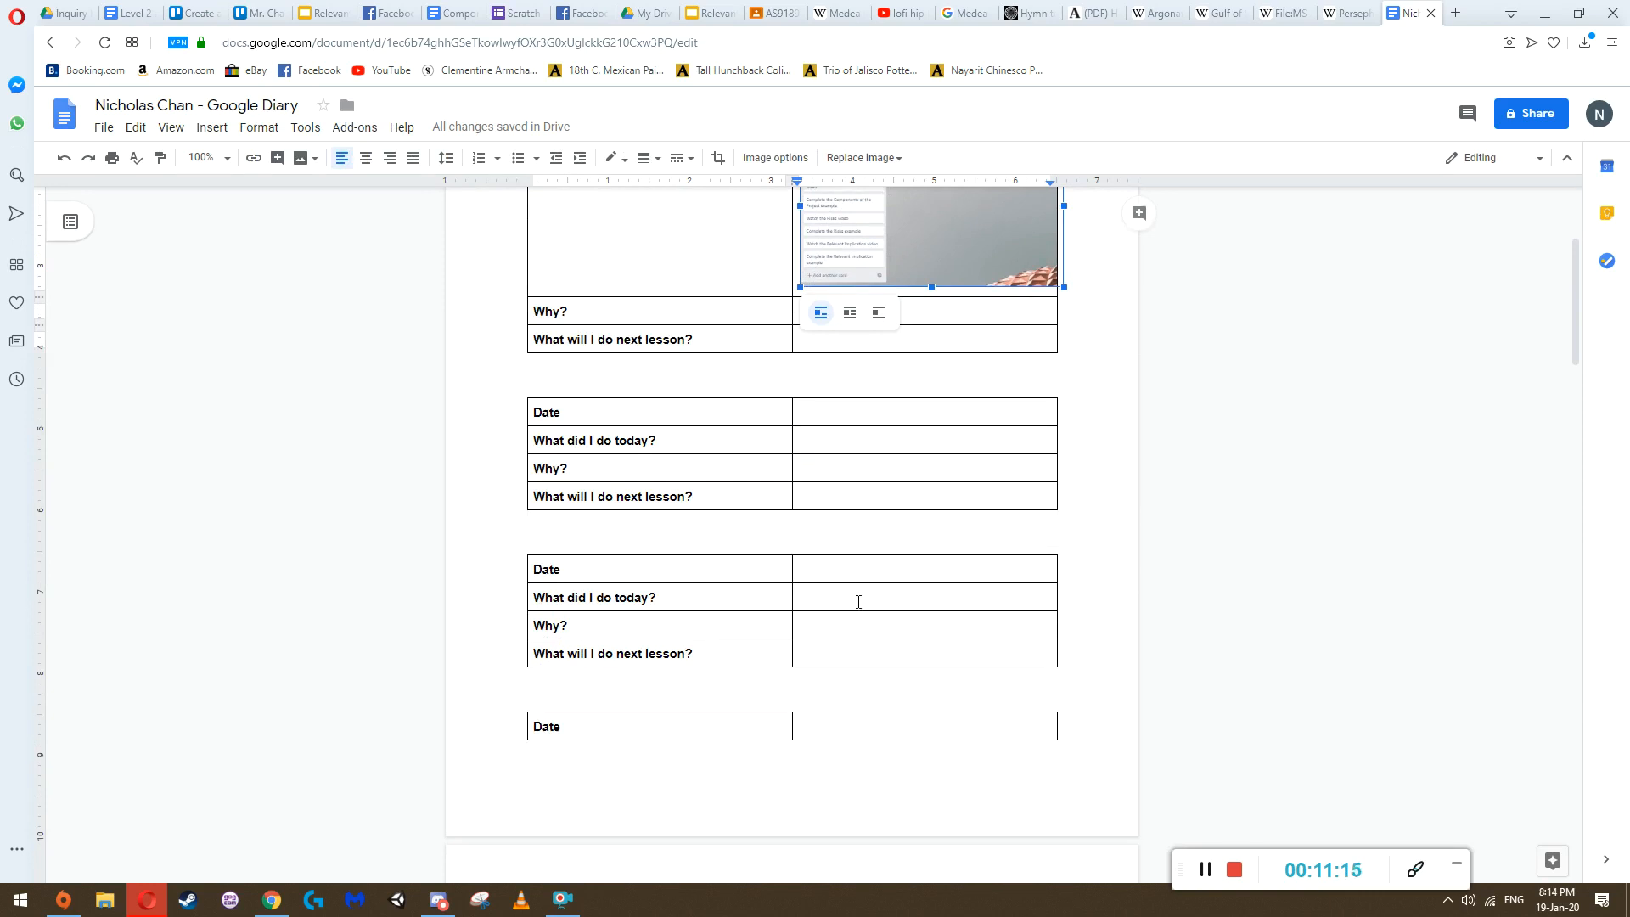
{"action": "scroll", "coordinate": [780, 337], "scroll_direction": "up", "scroll_amount": 3}
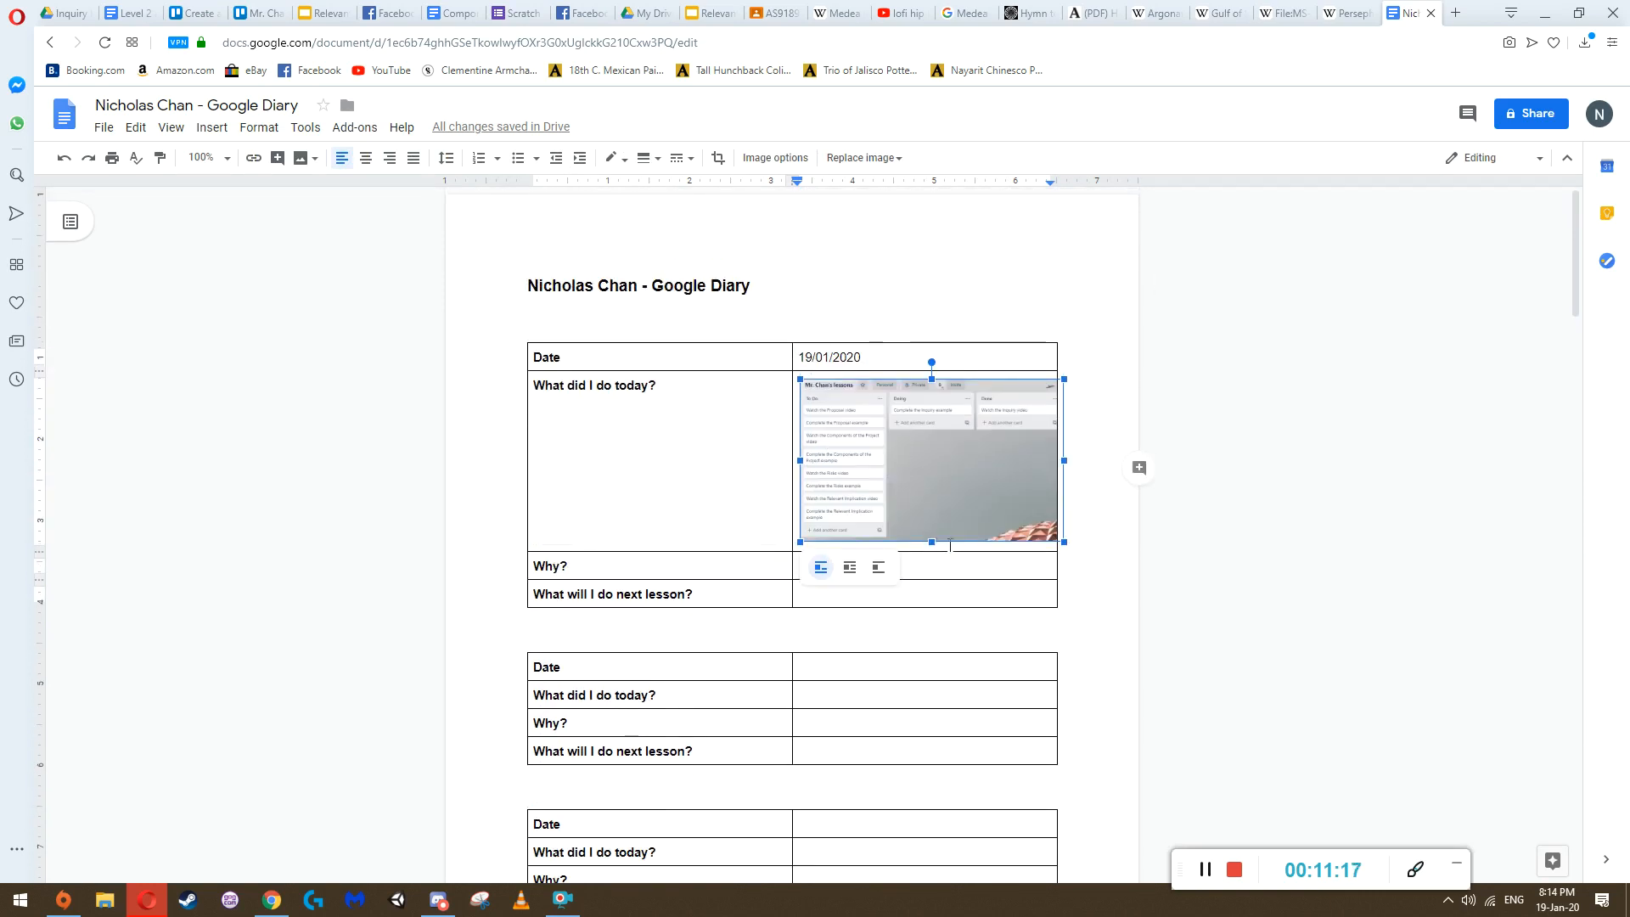
{"action": "left_click_drag", "start_coordinate": [771, 549], "coordinate": [806, 548]}
{"action": "left_click", "coordinate": [964, 567]}
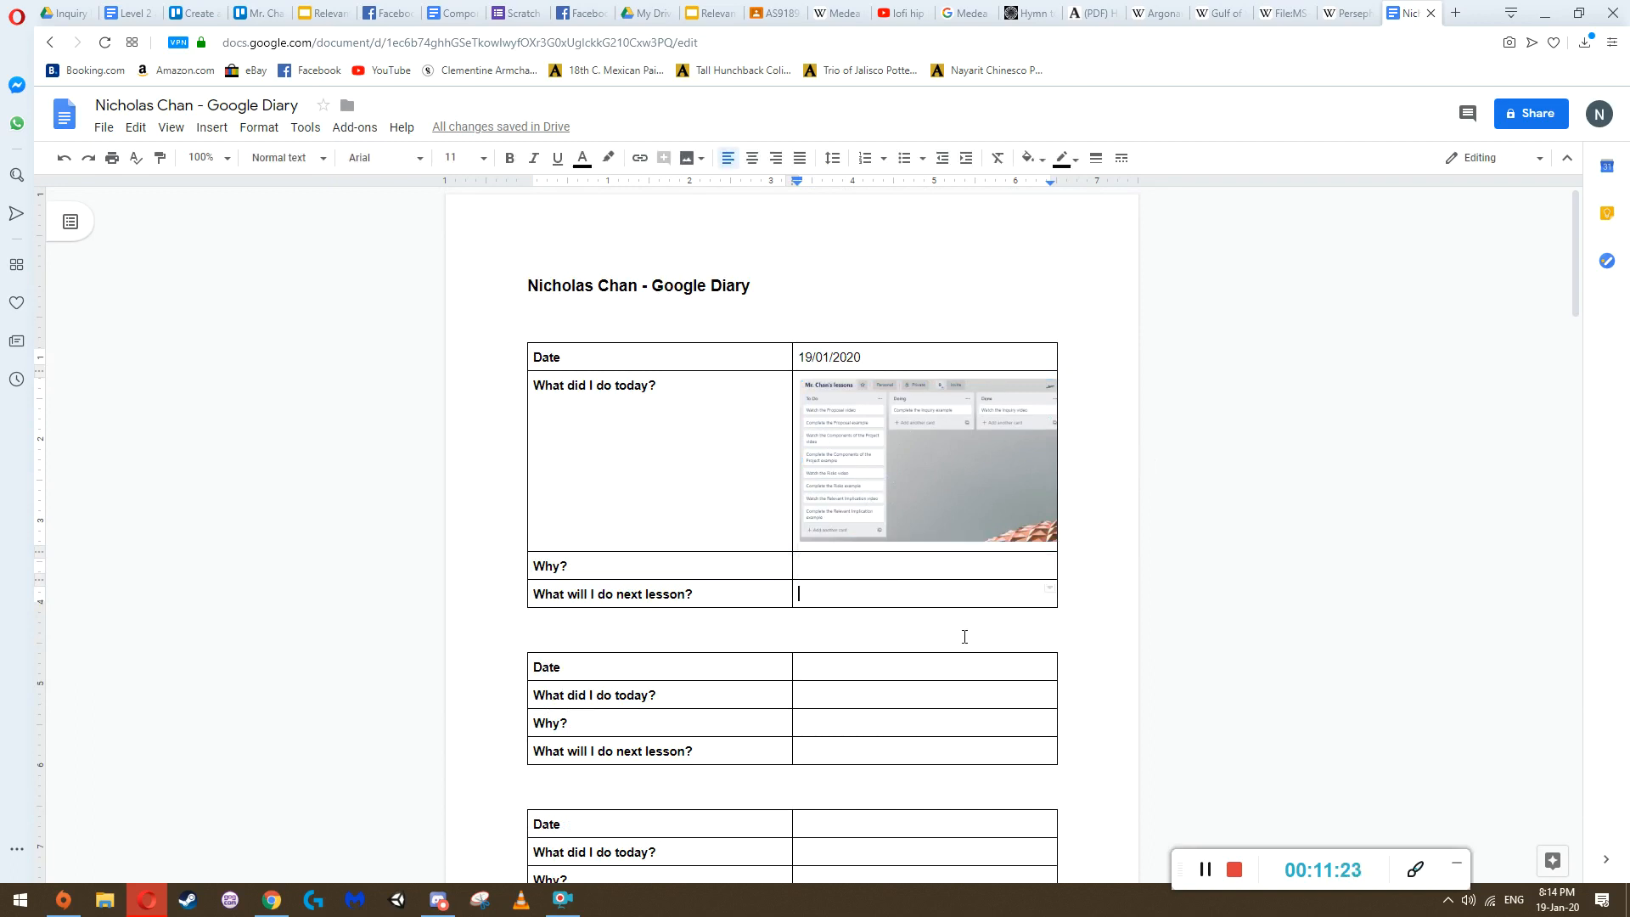